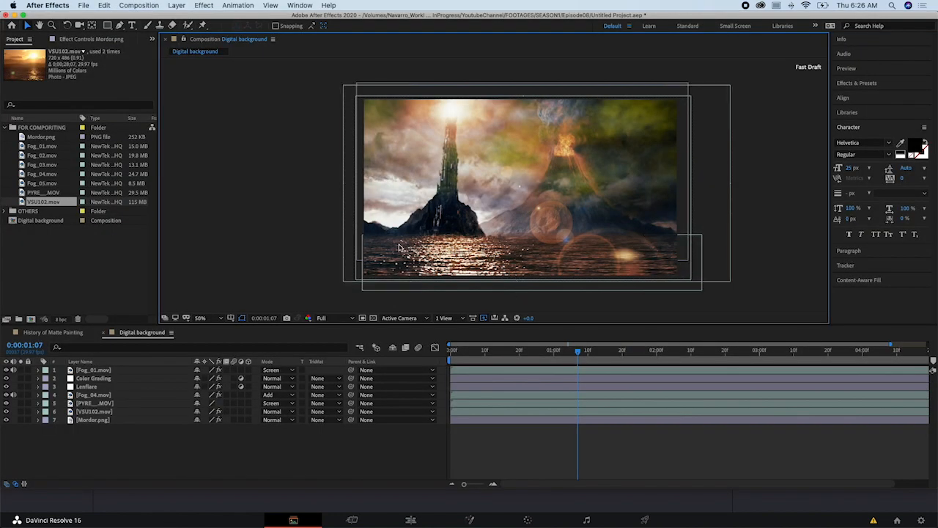
{"action": "key", "text": "super+Tab"}
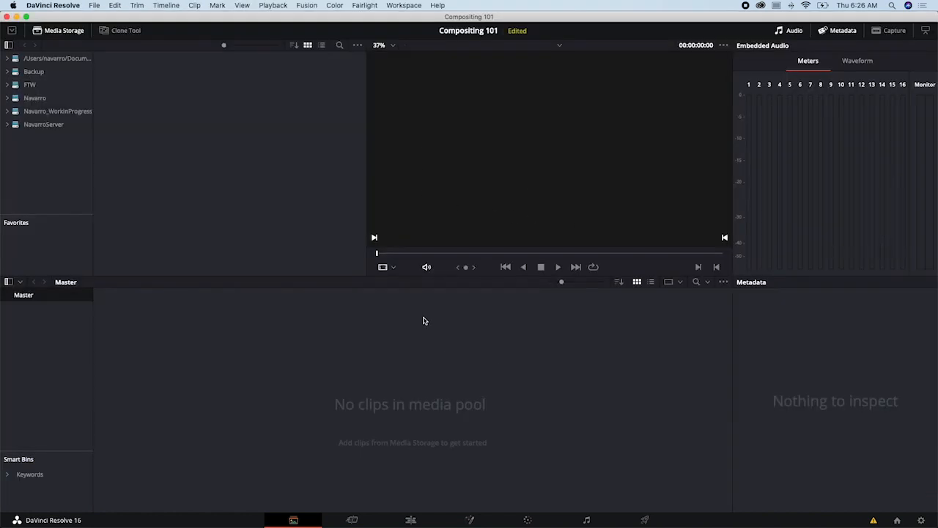
{"action": "key", "text": "super+Tab"}
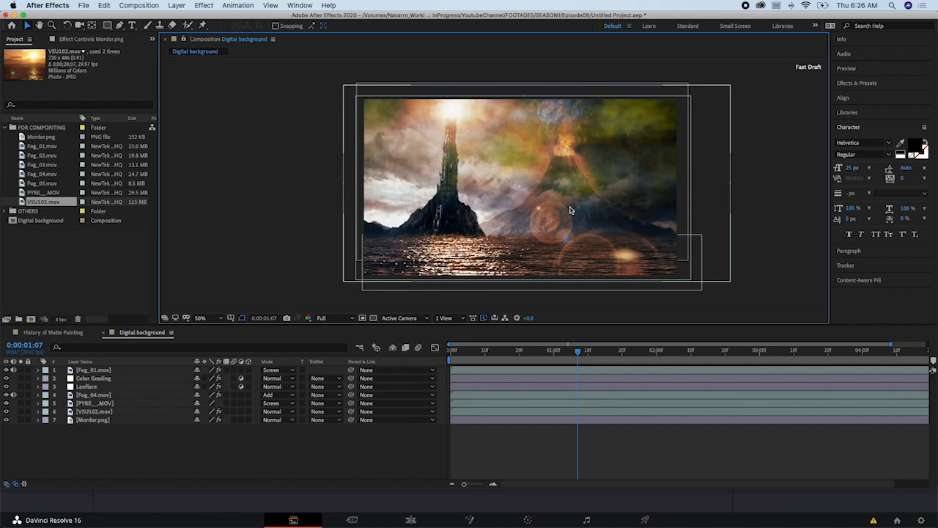
{"action": "key", "text": "super+Tab"}
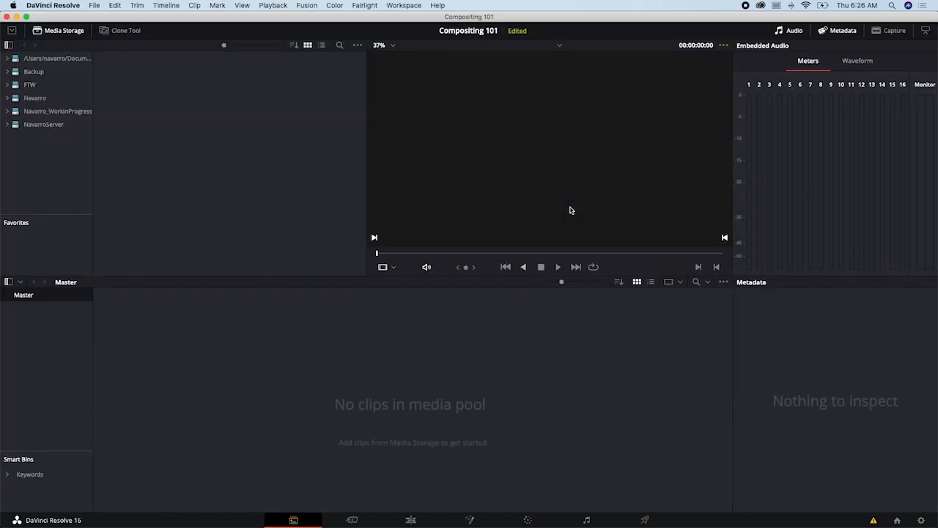
- Switch to Finder and import Fog_01 to Fog_05, Mordor.png, PYRE__.MOV and VSU102.mov from the Compositing folder into the Resolve media pool
{"action": "key", "text": "super+Tab"}
{"action": "key", "text": "super+Tab"}
{"action": "key", "text": "super+Tab"}
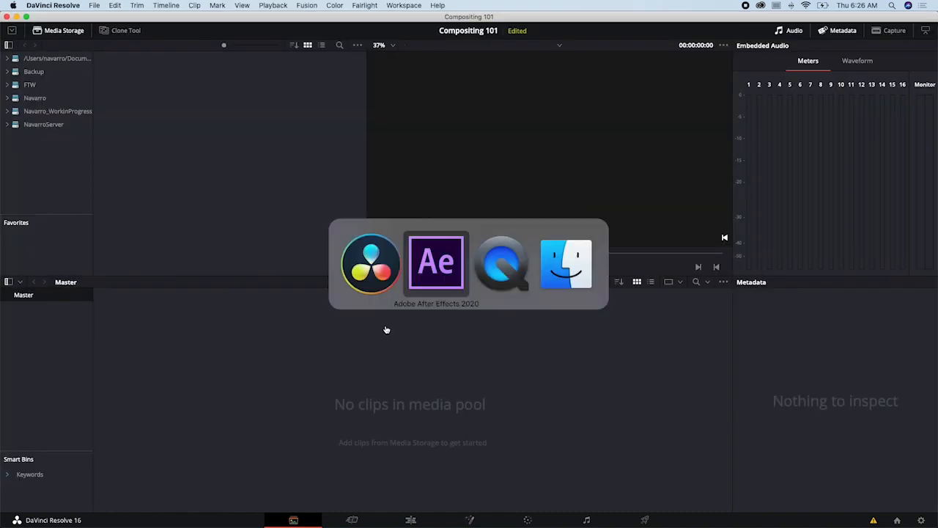
{"action": "left_click_drag", "start_coordinate": [770, 245], "coordinate": [780, 270]}
{"action": "left_click", "coordinate": [671, 265]}
{"action": "left_click_drag", "start_coordinate": [694, 165], "coordinate": [244, 406]}
{"action": "left_click_drag", "start_coordinate": [448, 134], "coordinate": [373, 125]}
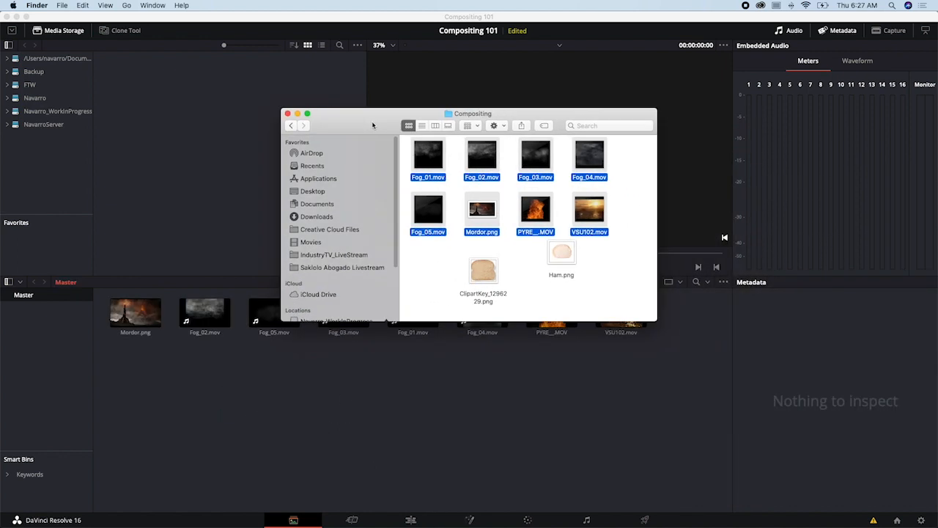
- Add Ham.png and the ClipartKey bread image from the Compositing folder to the media pool
{"action": "left_click_drag", "start_coordinate": [613, 269], "coordinate": [490, 292]}
{"action": "left_click_drag", "start_coordinate": [546, 115], "coordinate": [557, 105]}
{"action": "left_click_drag", "start_coordinate": [498, 265], "coordinate": [354, 413]}
{"action": "left_click", "coordinate": [355, 413]}
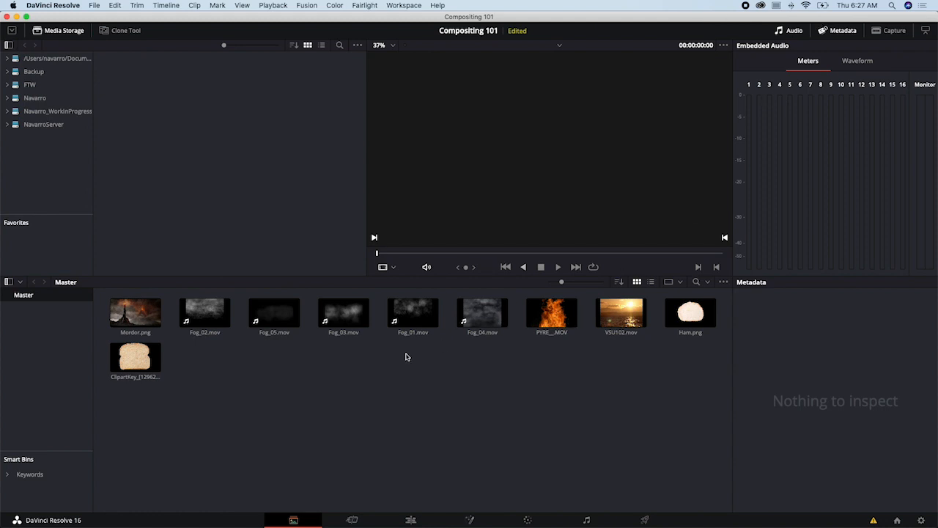
- Look through the Cut, Edit, Color, Fairlight, Deliver and Fusion pages, ending on the Media page
{"action": "left_click", "coordinate": [361, 516]}
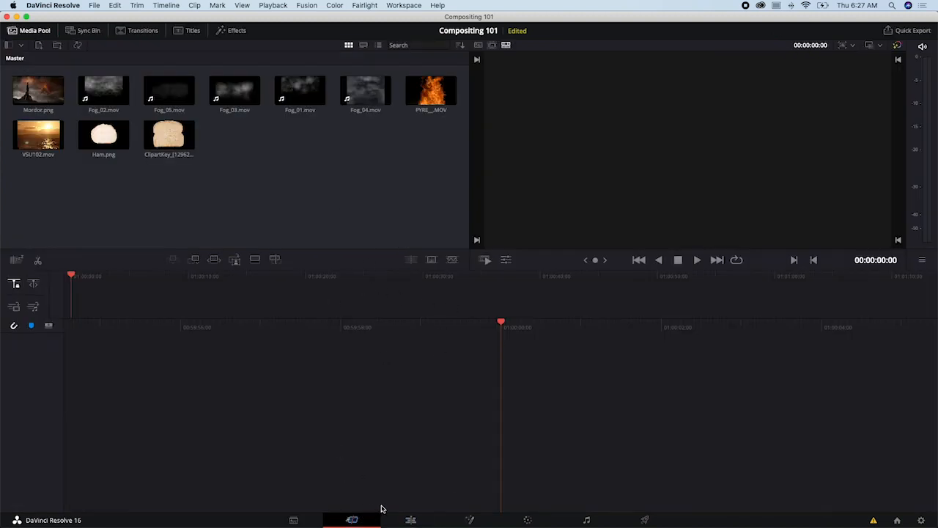
{"action": "left_click", "coordinate": [412, 518]}
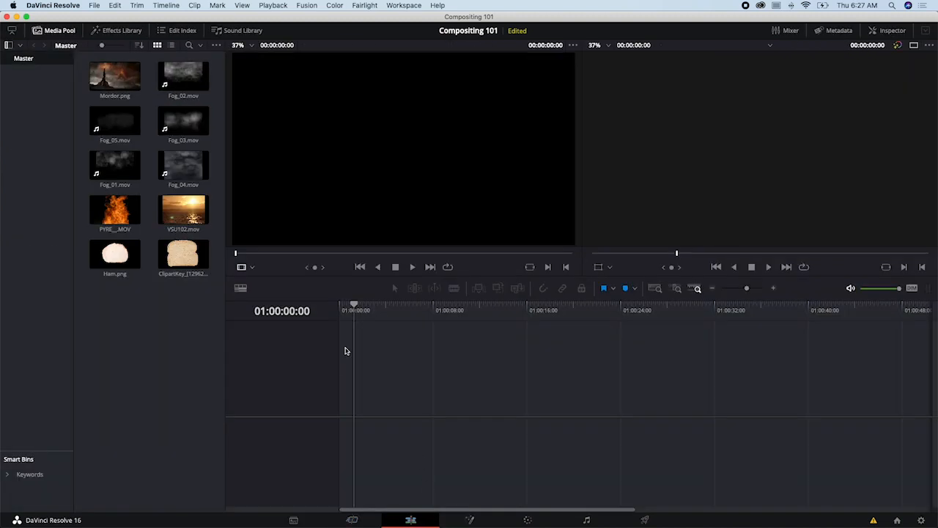
{"action": "left_click", "coordinate": [529, 518]}
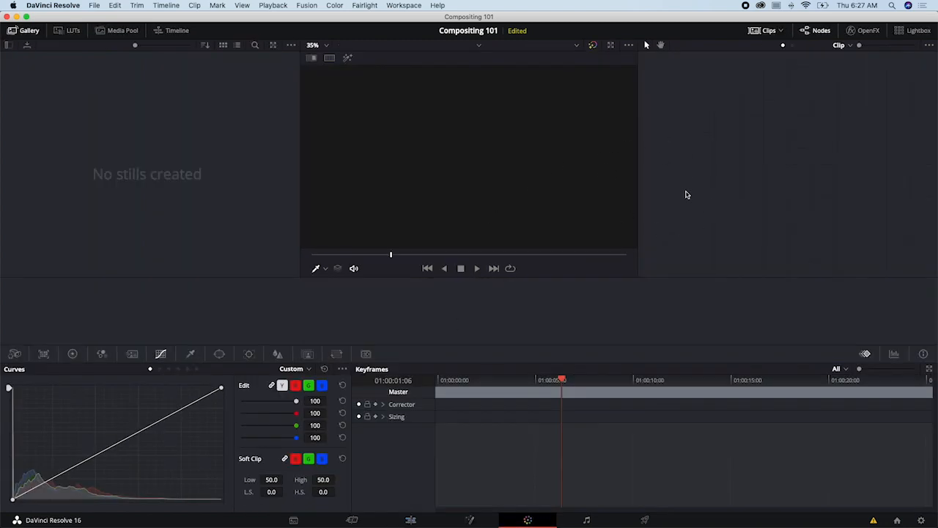
{"action": "left_click", "coordinate": [597, 519]}
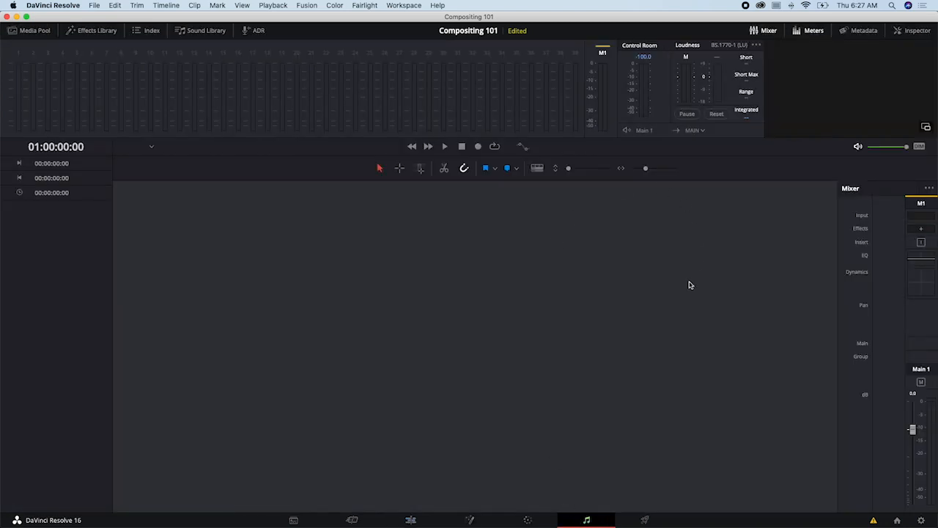
{"action": "left_click", "coordinate": [645, 519]}
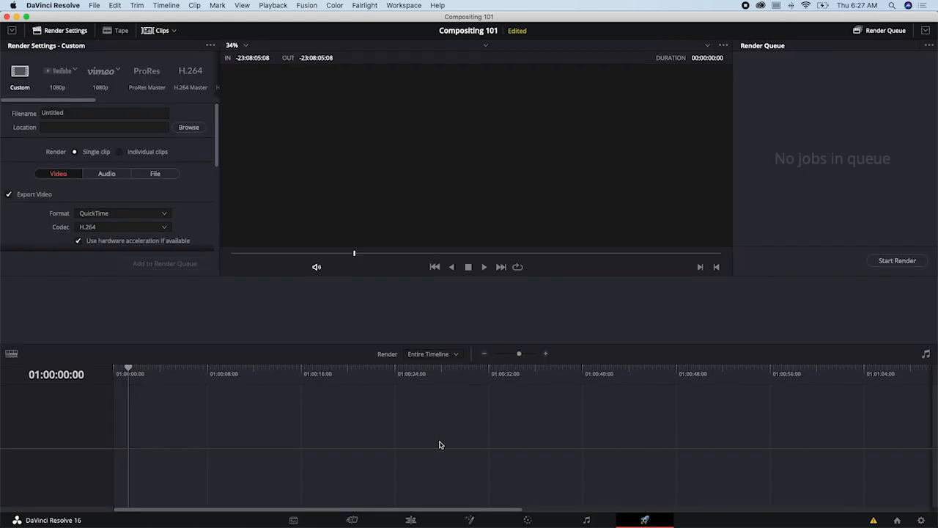
{"action": "left_click", "coordinate": [478, 521]}
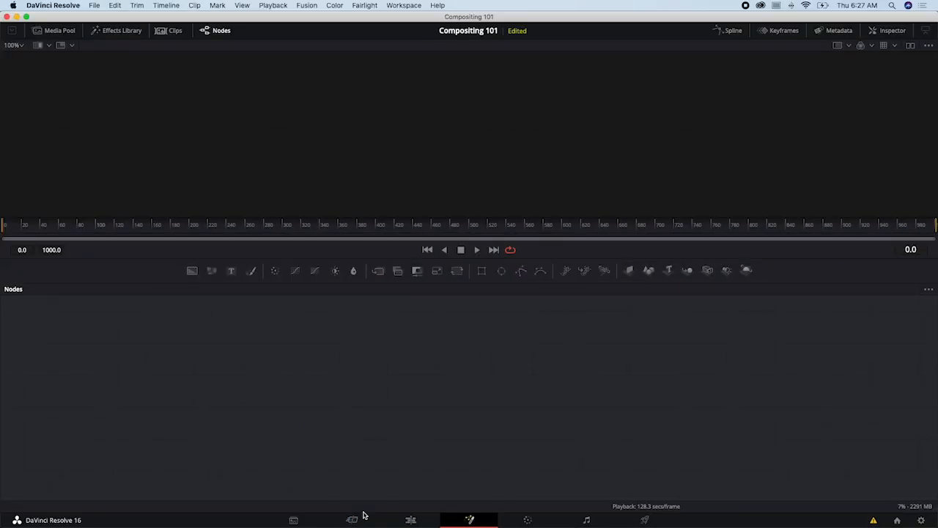
{"action": "left_click", "coordinate": [293, 519]}
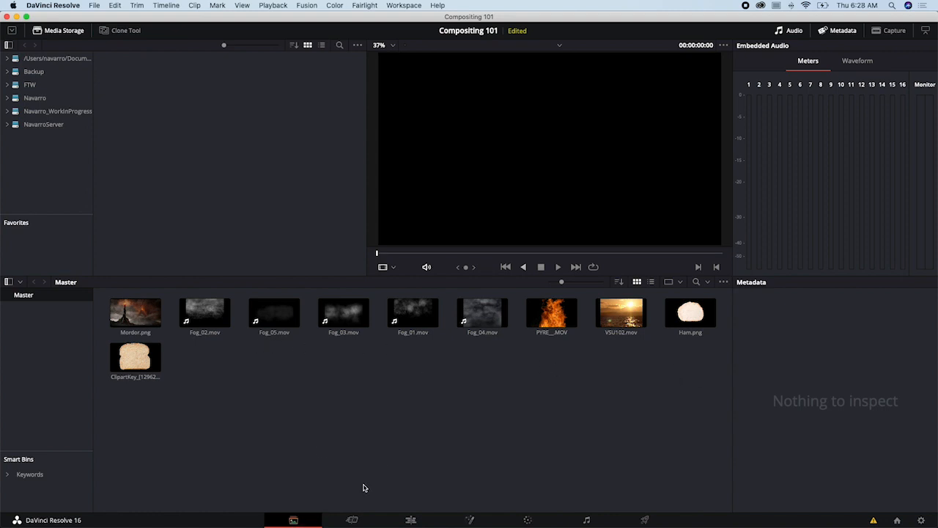
- Start a new timeline on the Edit page and name it Compositing 101
{"action": "left_click", "coordinate": [410, 520]}
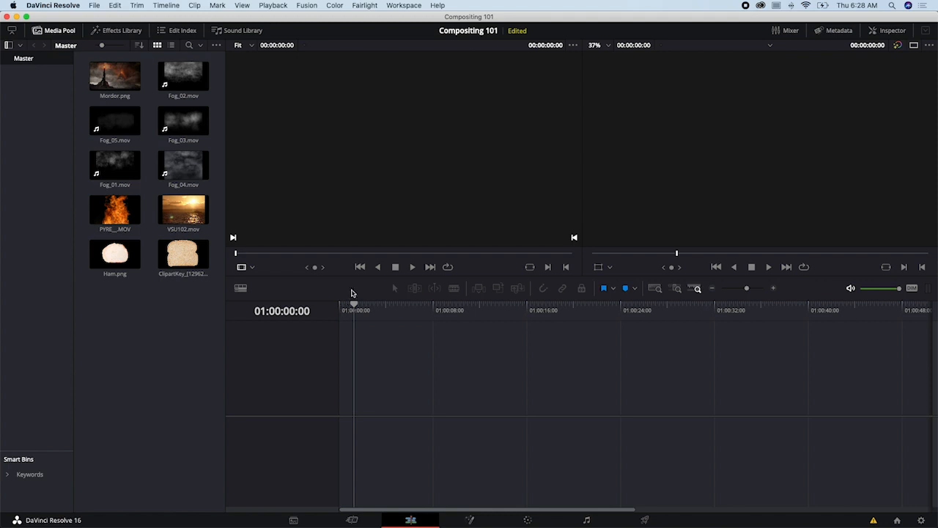
{"action": "left_click", "coordinate": [94, 6]}
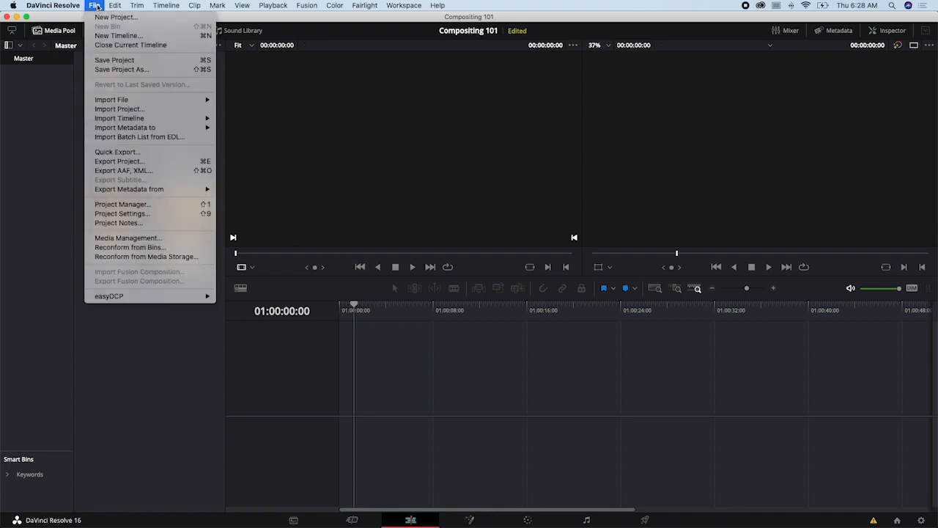
{"action": "left_click", "coordinate": [120, 36]}
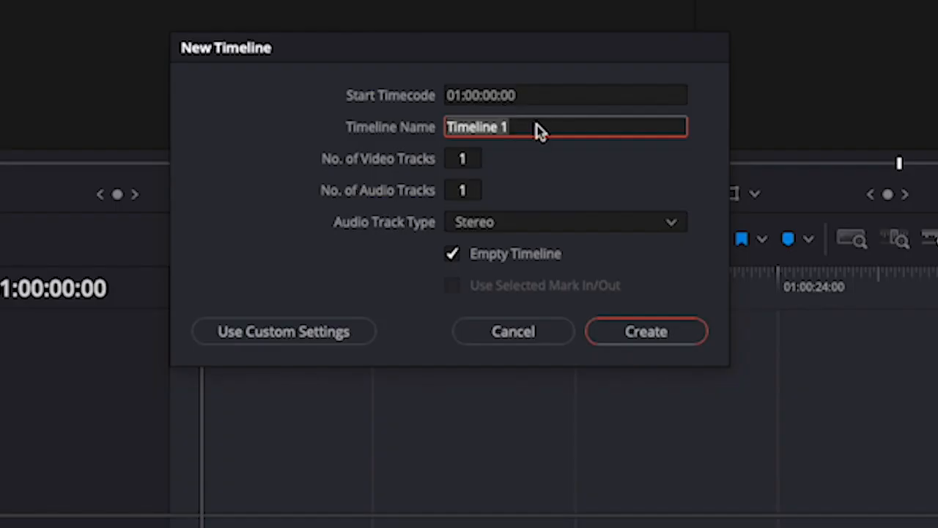
{"action": "type", "text": "Compositing 101"}
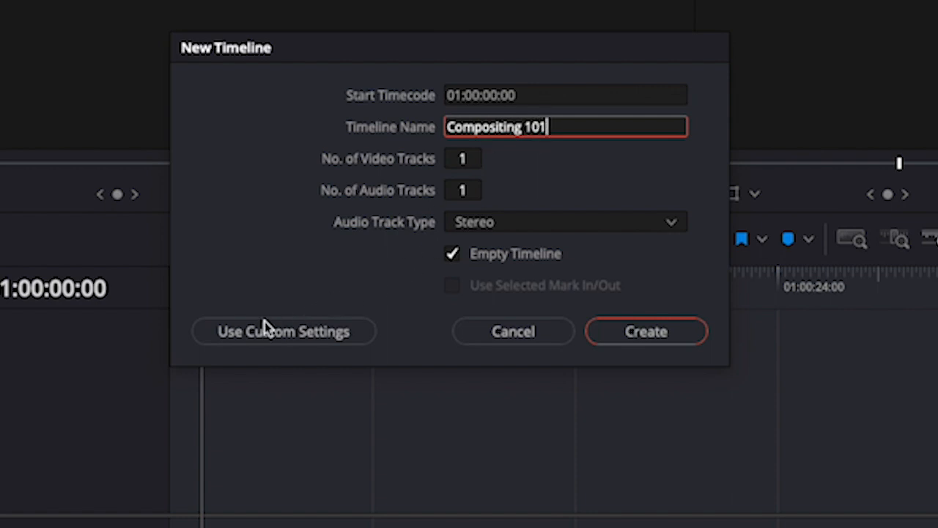
- Use custom settings to set the timeline resolution to 1280 x 720 HD 720P, and create the timeline
{"action": "left_click", "coordinate": [297, 339]}
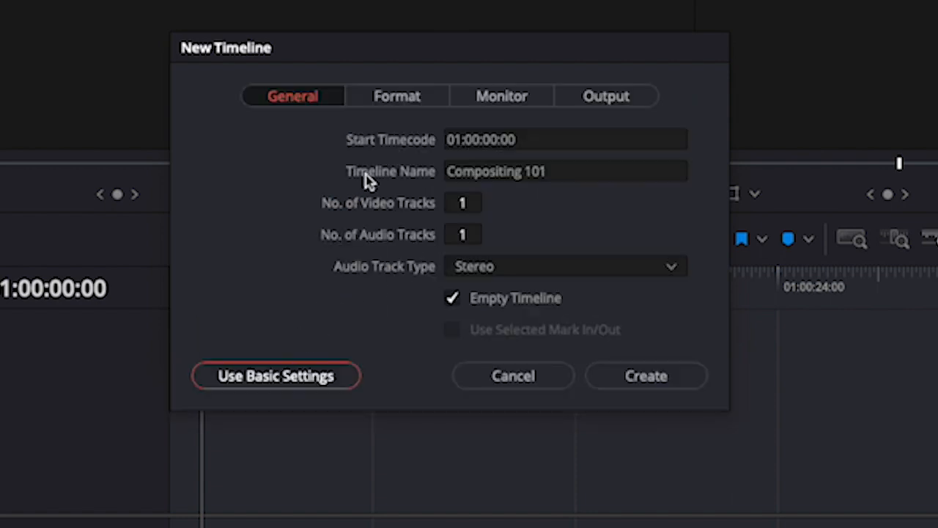
{"action": "left_click", "coordinate": [400, 100]}
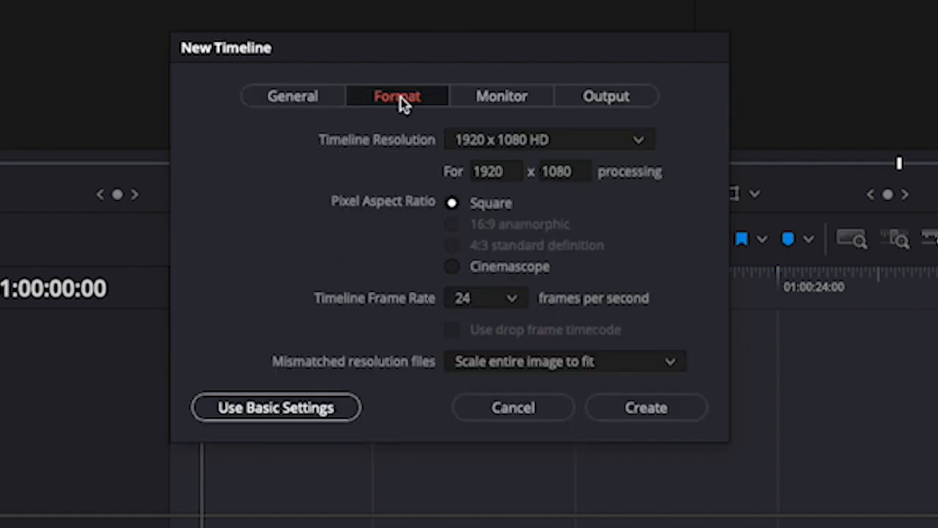
{"action": "left_click", "coordinate": [502, 147]}
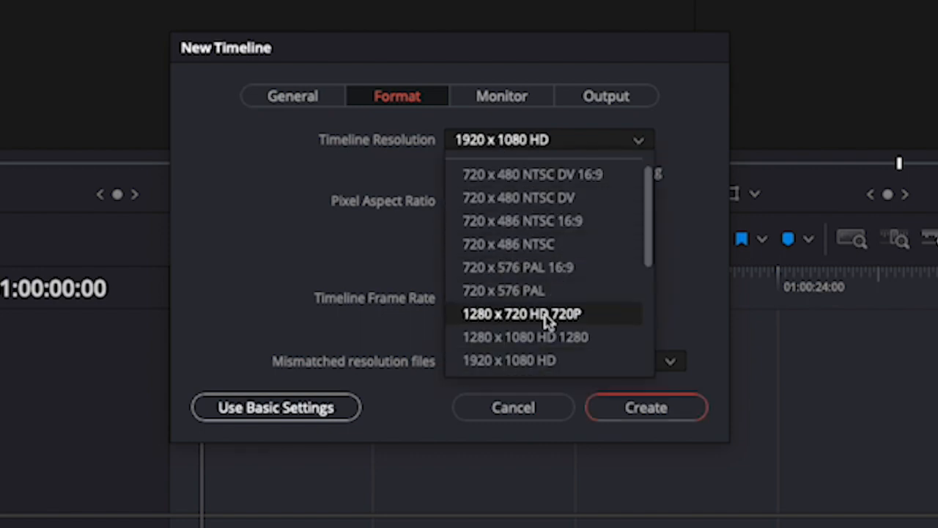
{"action": "left_click", "coordinate": [565, 315]}
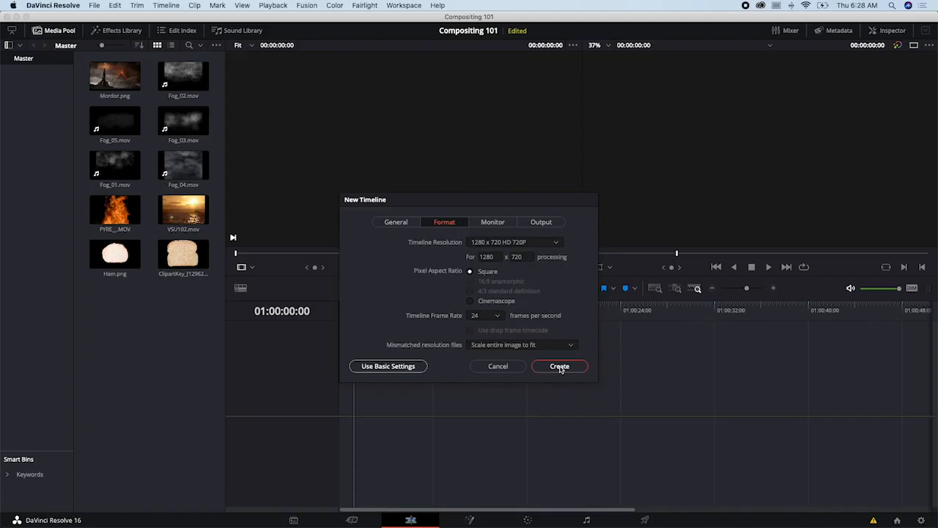
{"action": "left_click", "coordinate": [629, 405]}
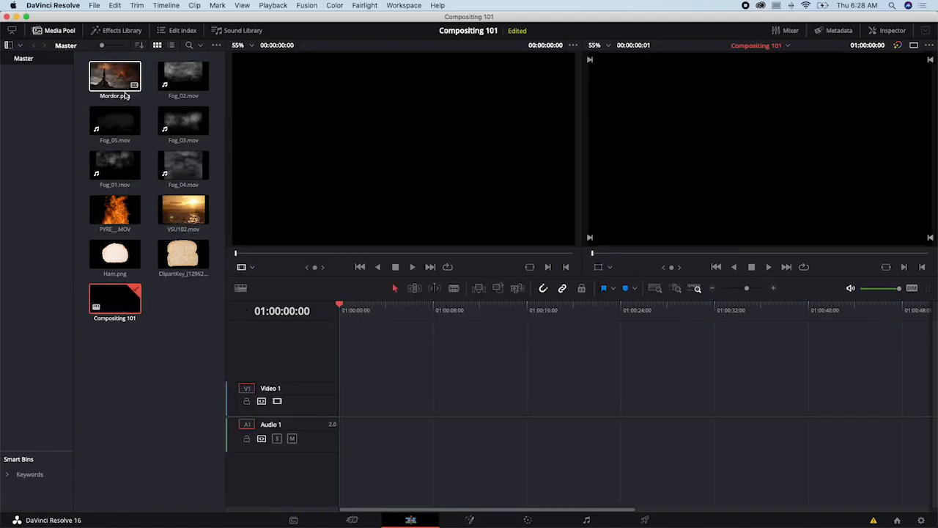
- Place Mordor.png at the start of the Video 1 track and return the playhead to the timeline's beginning
{"action": "left_click_drag", "start_coordinate": [114, 89], "coordinate": [340, 412]}
{"action": "left_click_drag", "start_coordinate": [346, 311], "coordinate": [382, 316]}
{"action": "key", "text": "Home"}
{"action": "left_click_drag", "start_coordinate": [425, 354], "coordinate": [367, 389]}
{"action": "left_click_drag", "start_coordinate": [446, 360], "coordinate": [381, 428]}
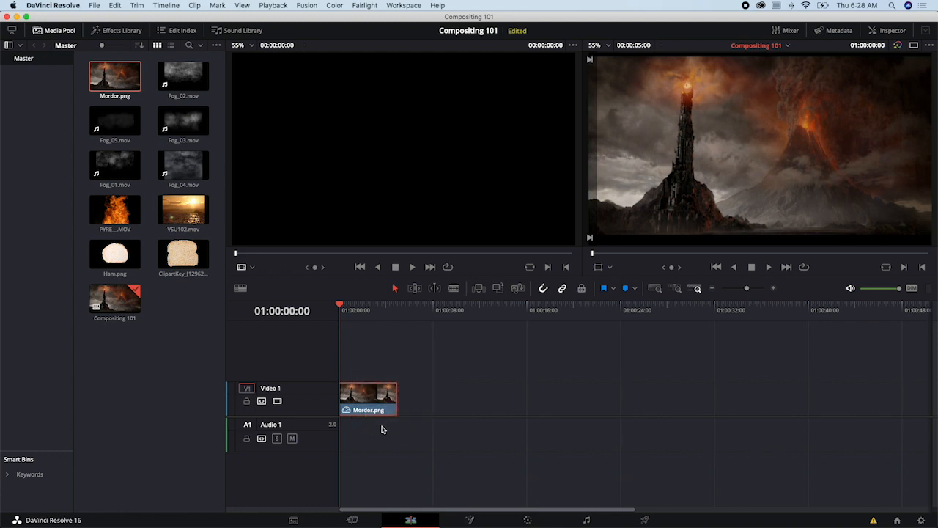
- Open the Mordor.png clip in Fusion and move its MediaIn1 and MediaOut1 nodes toward the middle of the node graph
{"action": "left_click", "coordinate": [481, 522]}
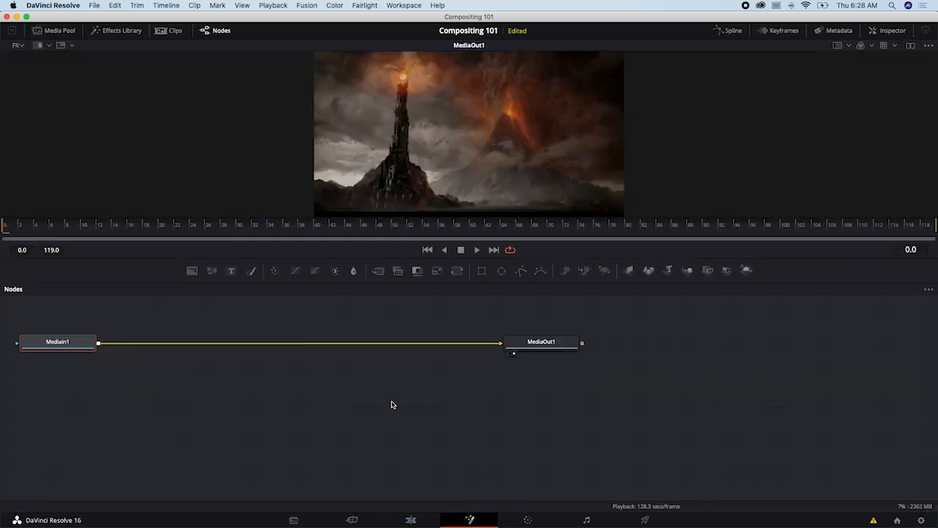
{"action": "left_click_drag", "start_coordinate": [91, 350], "coordinate": [359, 398]}
{"action": "left_click_drag", "start_coordinate": [540, 344], "coordinate": [537, 389]}
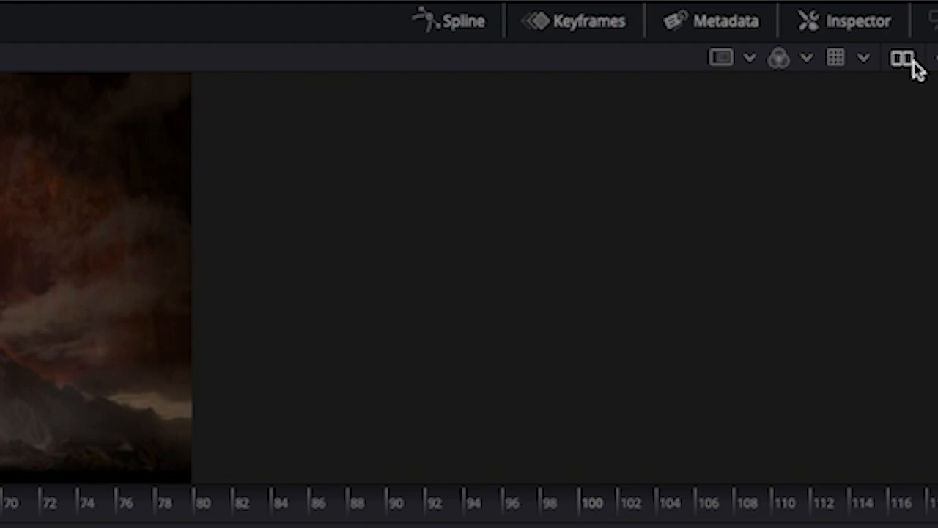
{"action": "left_click", "coordinate": [903, 58]}
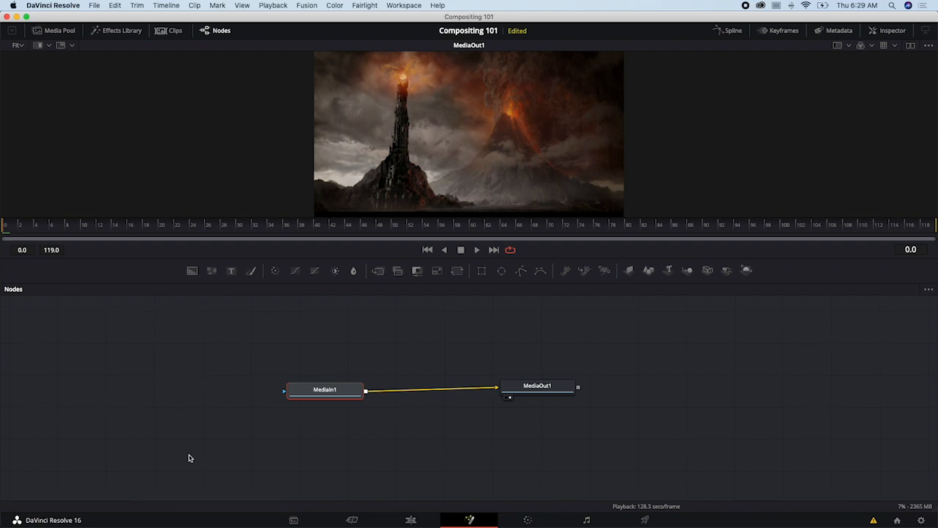
{"action": "left_click_drag", "start_coordinate": [335, 383], "coordinate": [310, 361]}
- Examine Fusion's Media Pool, Effects Library, Clips, Inspector, Keyframes and Spline views, hiding each one again
{"action": "left_click", "coordinate": [68, 35]}
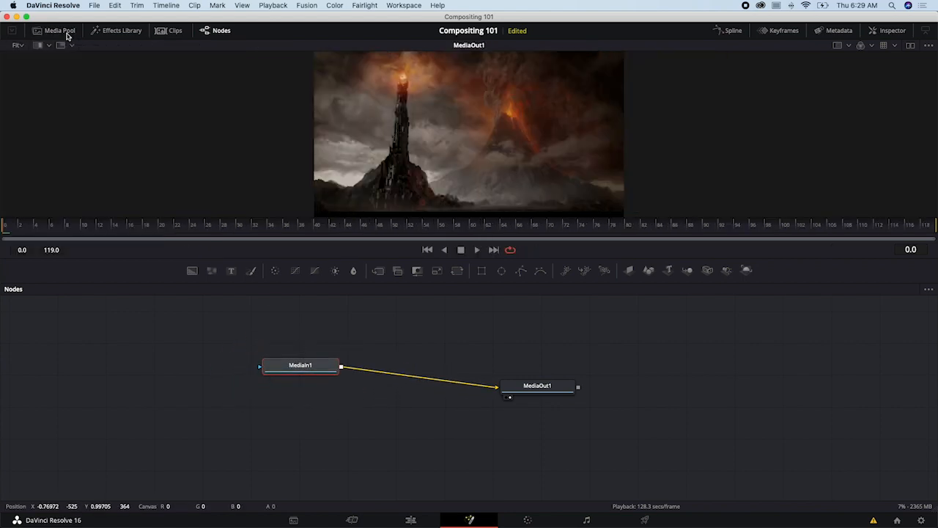
{"action": "left_click", "coordinate": [67, 34]}
{"action": "left_click", "coordinate": [113, 34]}
{"action": "left_click", "coordinate": [116, 34]}
{"action": "left_click", "coordinate": [172, 32]}
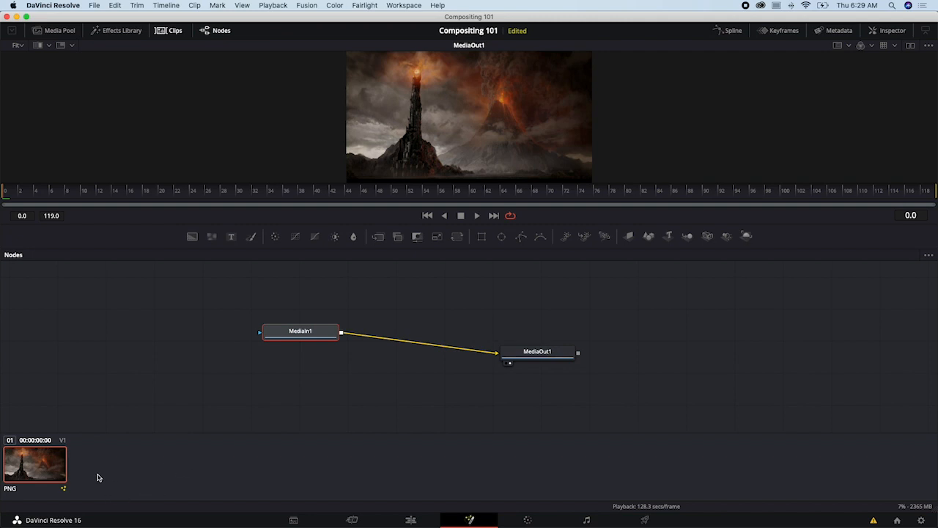
{"action": "left_click", "coordinate": [173, 32]}
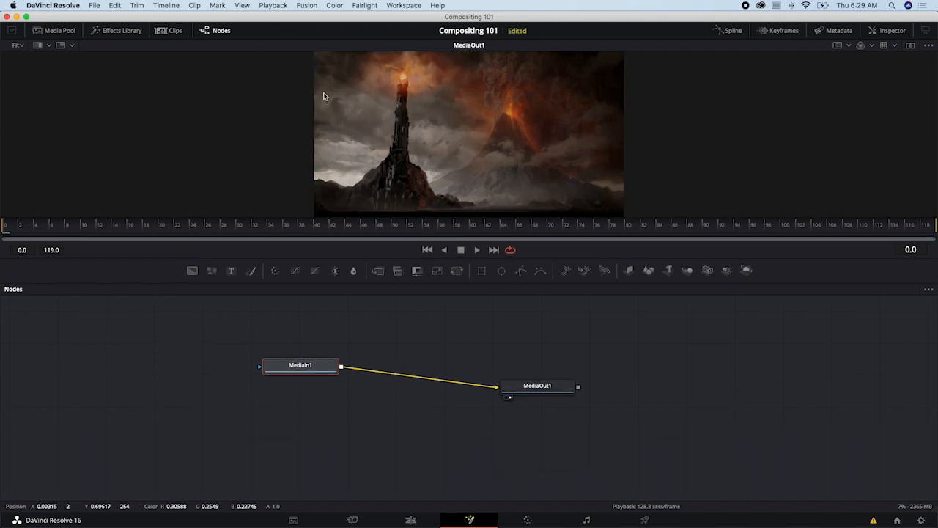
{"action": "left_click", "coordinate": [889, 33]}
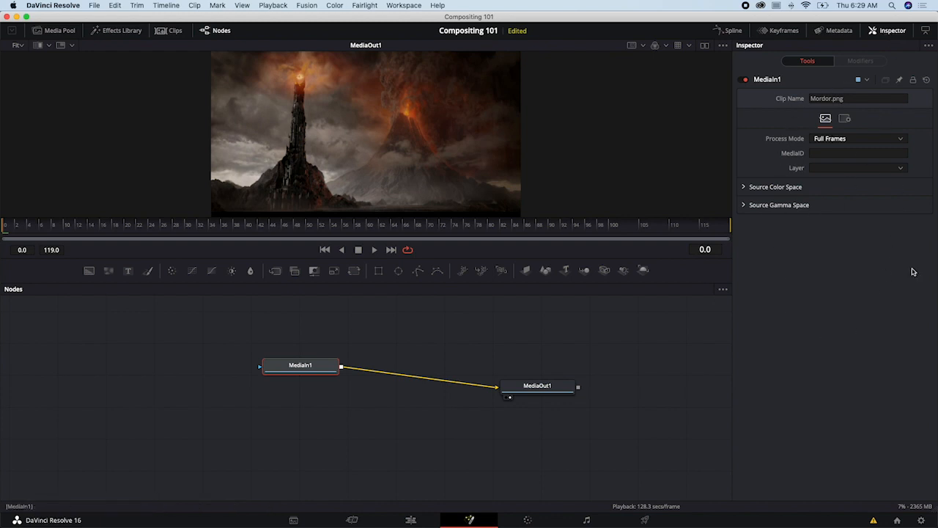
{"action": "left_click", "coordinate": [904, 32]}
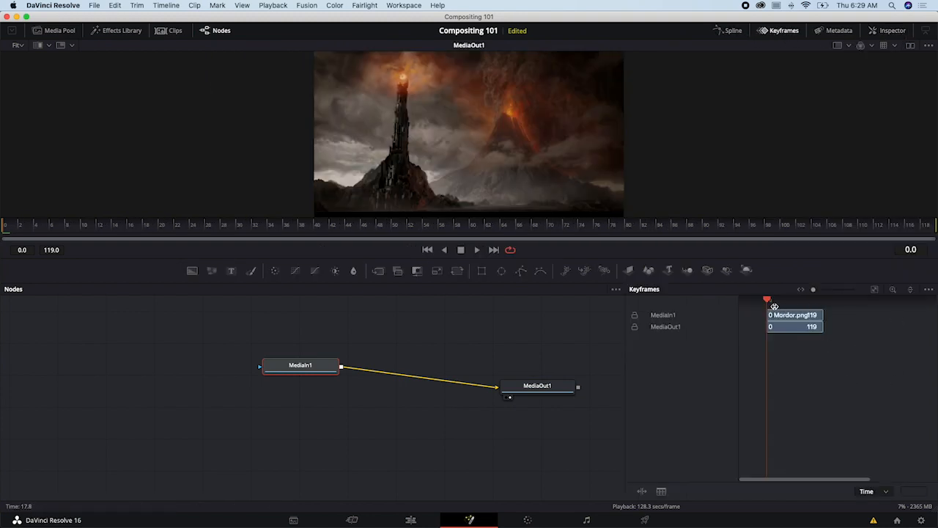
{"action": "left_click", "coordinate": [784, 34]}
{"action": "left_click", "coordinate": [735, 34]}
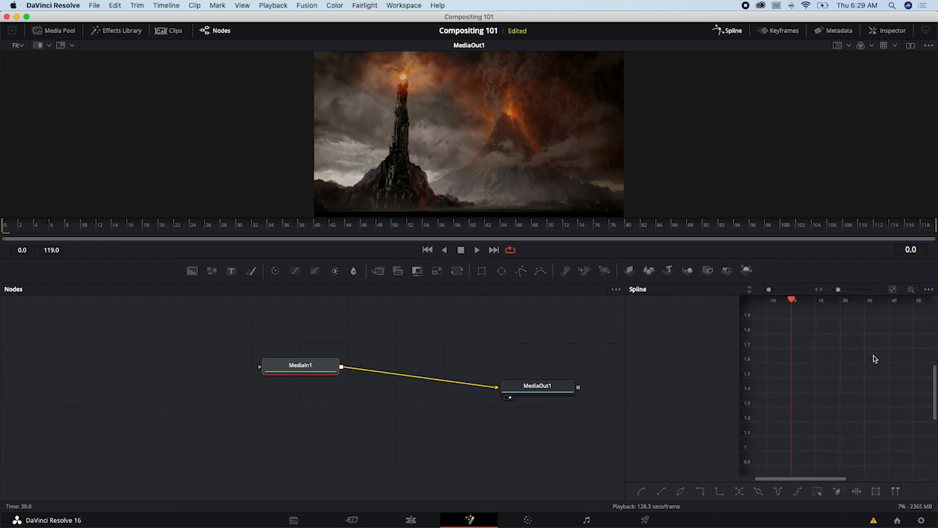
{"action": "left_click", "coordinate": [730, 34]}
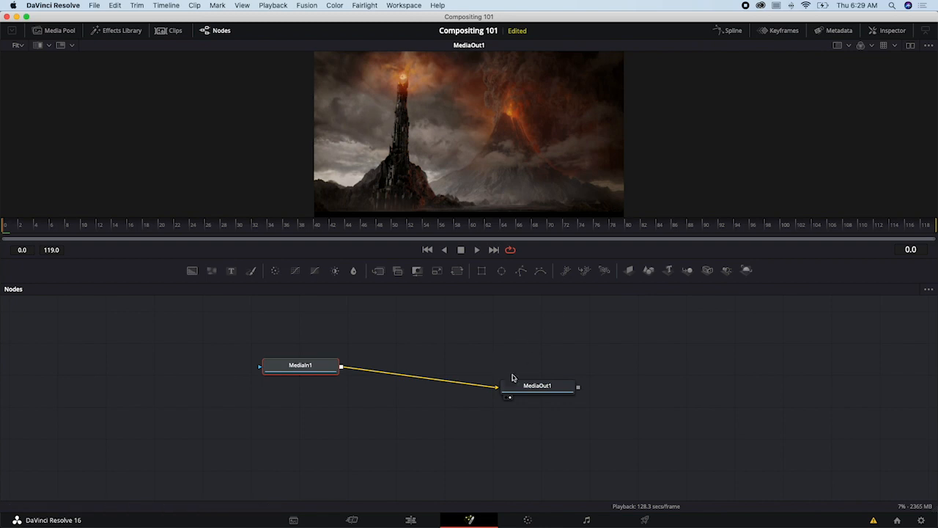
- Arrange the MediaIn1 and MediaOut1 nodes side by side in the node graph and show the media pool
{"action": "left_click_drag", "start_coordinate": [538, 387], "coordinate": [546, 371]}
{"action": "left_click_drag", "start_coordinate": [297, 373], "coordinate": [352, 398]}
{"action": "left_click_drag", "start_coordinate": [546, 371], "coordinate": [546, 388]}
{"action": "left_click_drag", "start_coordinate": [349, 394], "coordinate": [402, 388]}
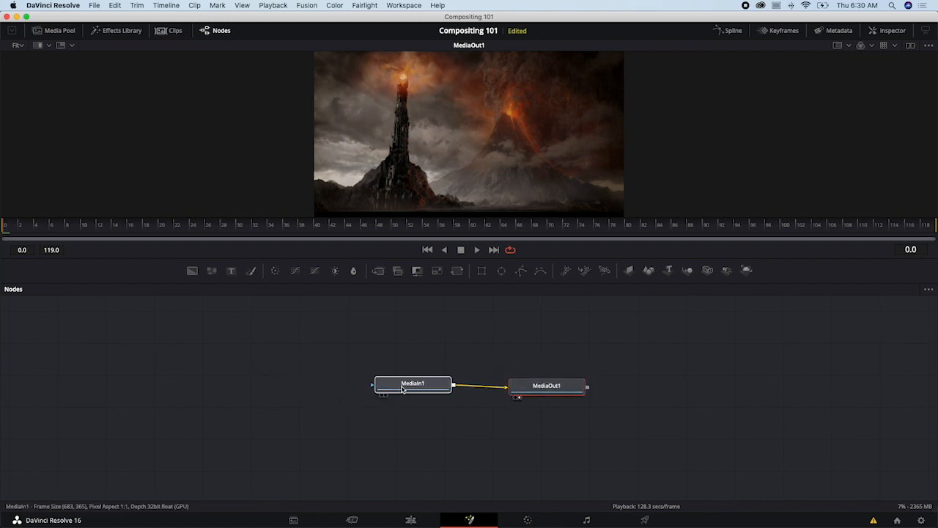
{"action": "left_click_drag", "start_coordinate": [547, 396], "coordinate": [356, 401]}
{"action": "left_click", "coordinate": [60, 31]}
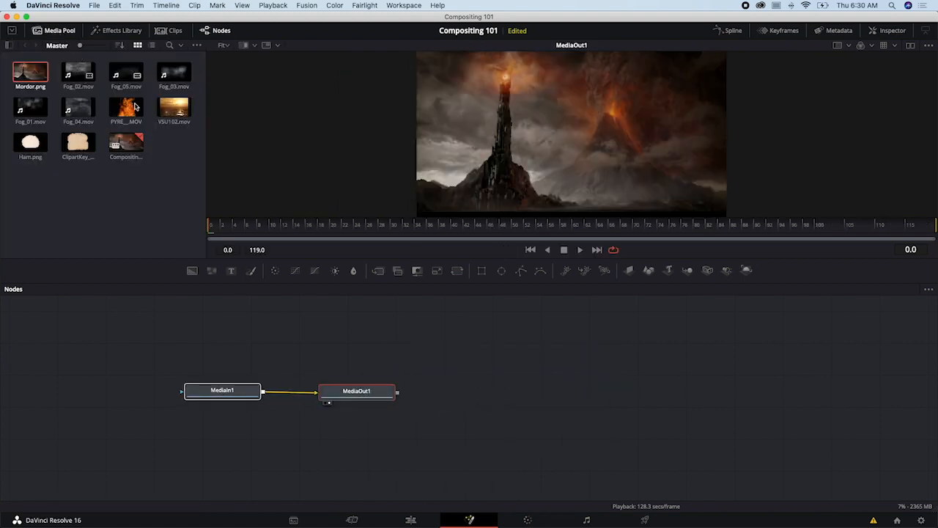
- Add the ClipartKey bread image and Ham.png to the node graph as separate media nodes and show the bread in the viewer
{"action": "scroll", "coordinate": [313, 359], "scroll_direction": "right", "scroll_amount": 3}
{"action": "scroll", "coordinate": [313, 359], "scroll_direction": "up", "scroll_amount": 1}
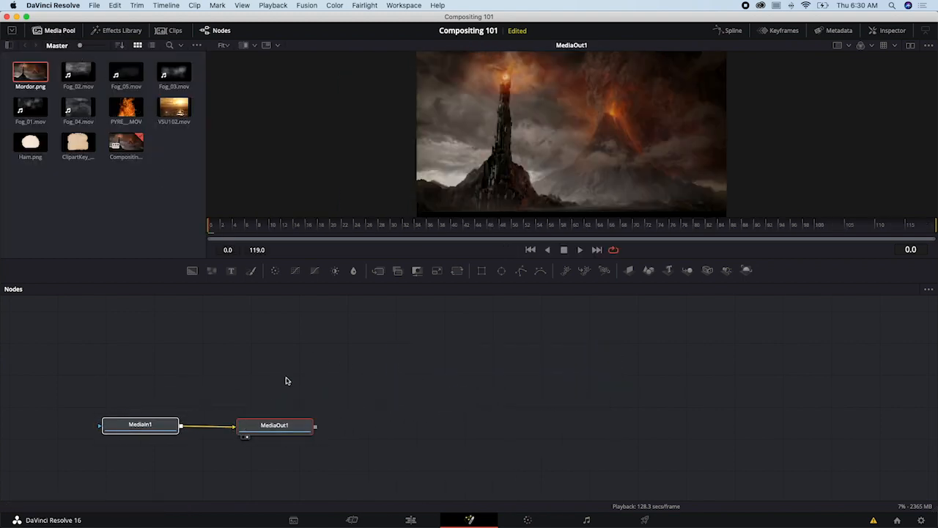
{"action": "left_click_drag", "start_coordinate": [78, 142], "coordinate": [345, 338]}
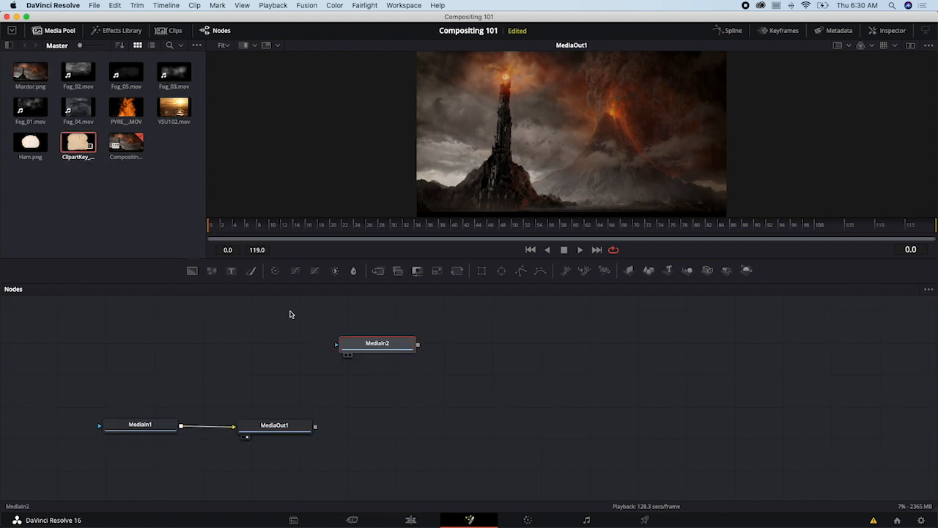
{"action": "left_click_drag", "start_coordinate": [30, 144], "coordinate": [529, 358]}
{"action": "left_click_drag", "start_coordinate": [389, 350], "coordinate": [448, 371]}
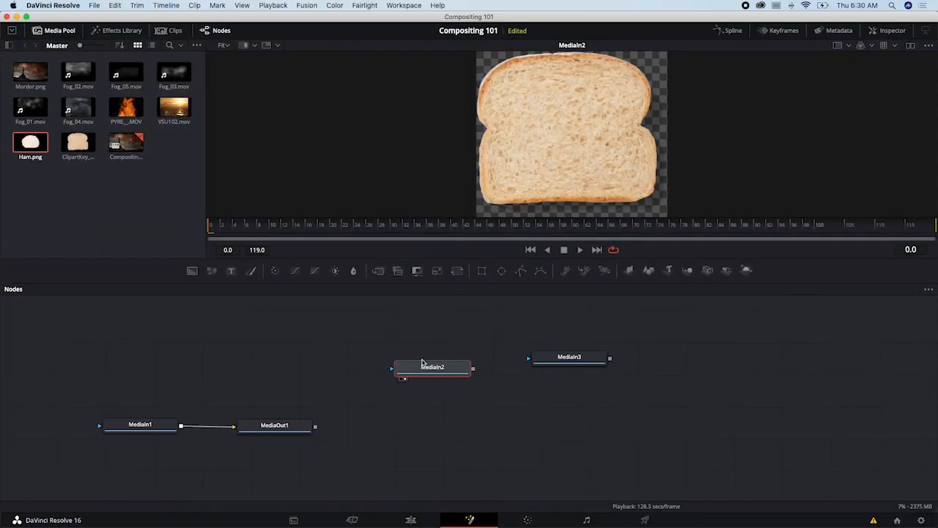
- Reposition the bread node slightly, switch to the dual-viewer layout and return to the single viewer
{"action": "left_click_drag", "start_coordinate": [422, 361], "coordinate": [402, 347]}
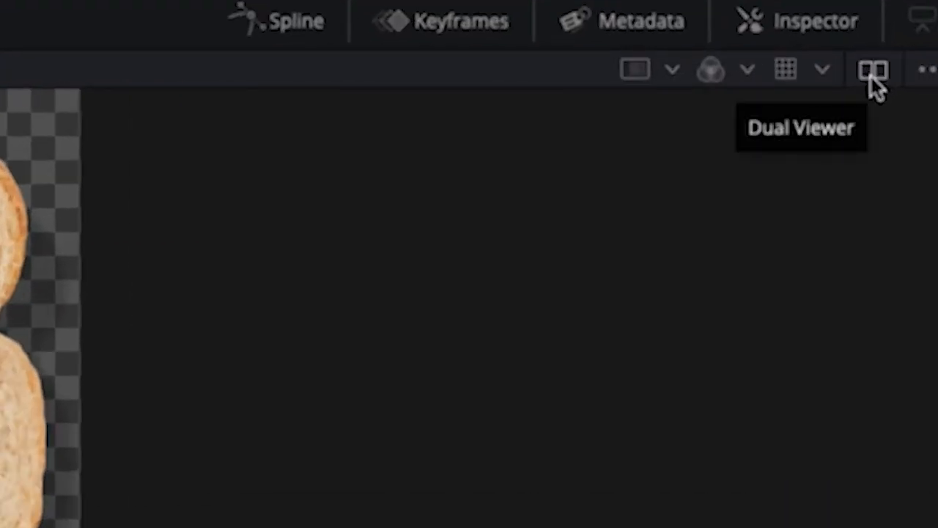
{"action": "left_click", "coordinate": [872, 76]}
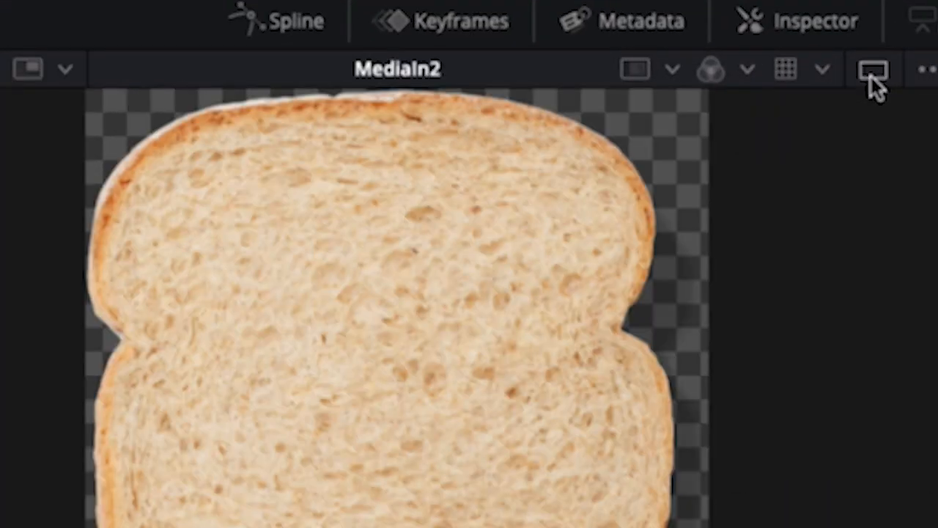
{"action": "left_click", "coordinate": [872, 76]}
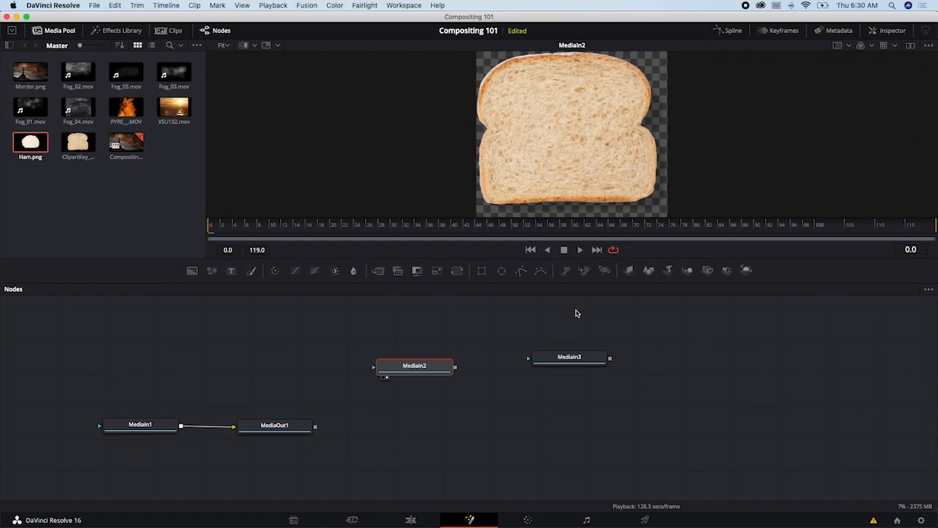
- Rename the MediaIn2 node as Bread
{"action": "left_click_drag", "start_coordinate": [423, 369], "coordinate": [428, 346]}
{"action": "right_click", "coordinate": [428, 345]}
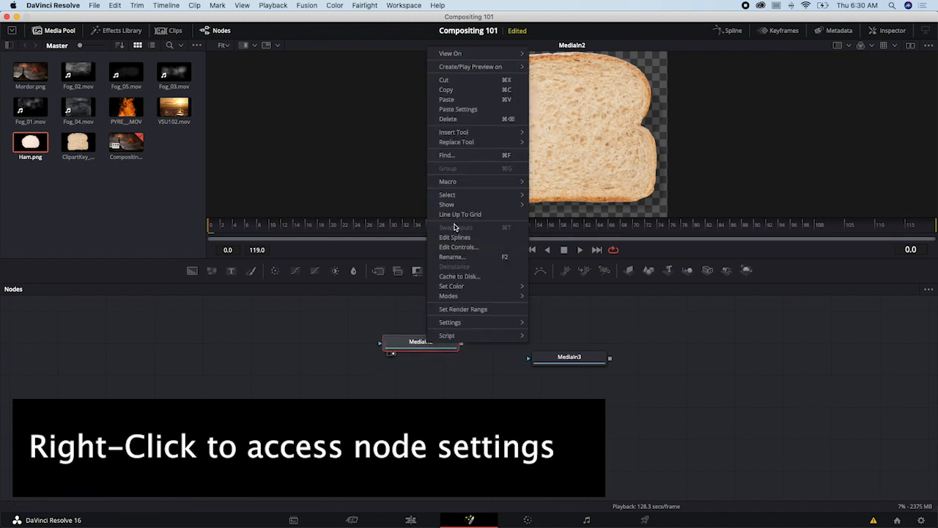
{"action": "left_click", "coordinate": [456, 257]}
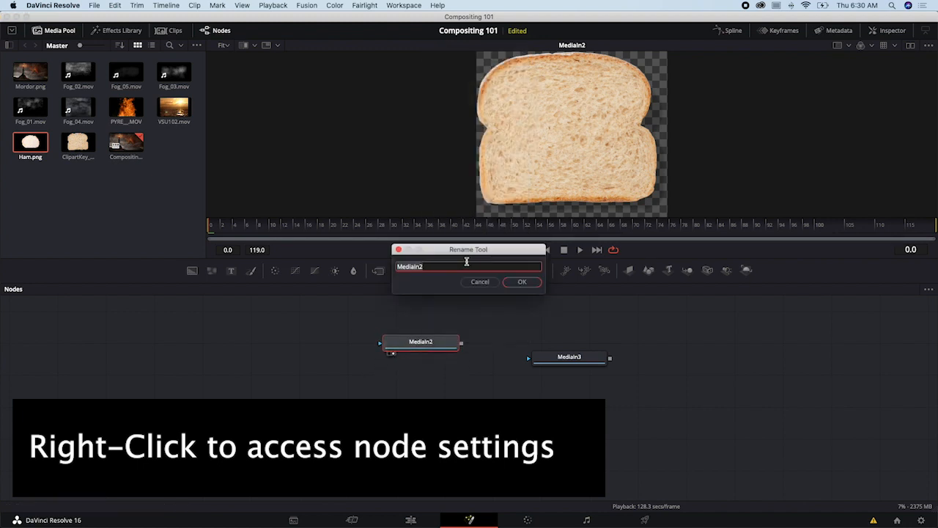
{"action": "type", "text": "Breadc"}
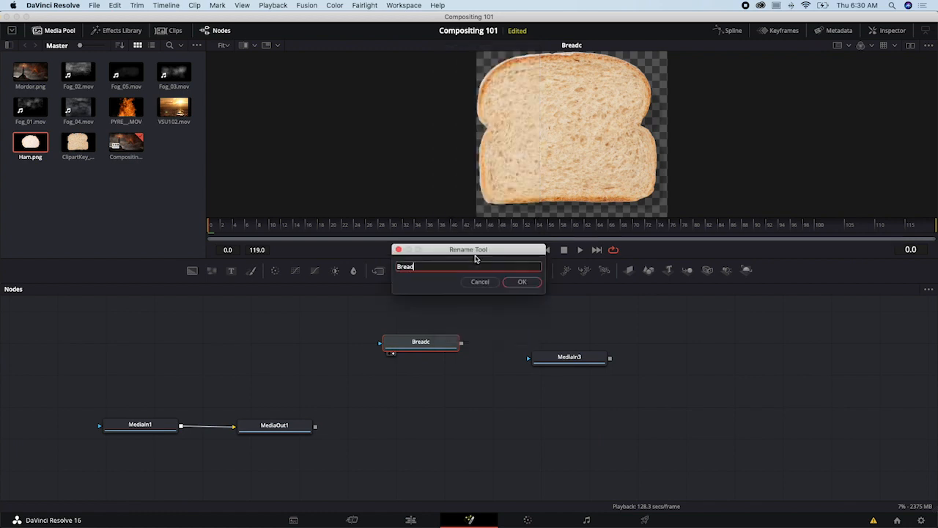
{"action": "key", "text": "Return"}
- Show the MediaIn3 node in the viewer and rename it as Ham
{"action": "right_click", "coordinate": [578, 357]}
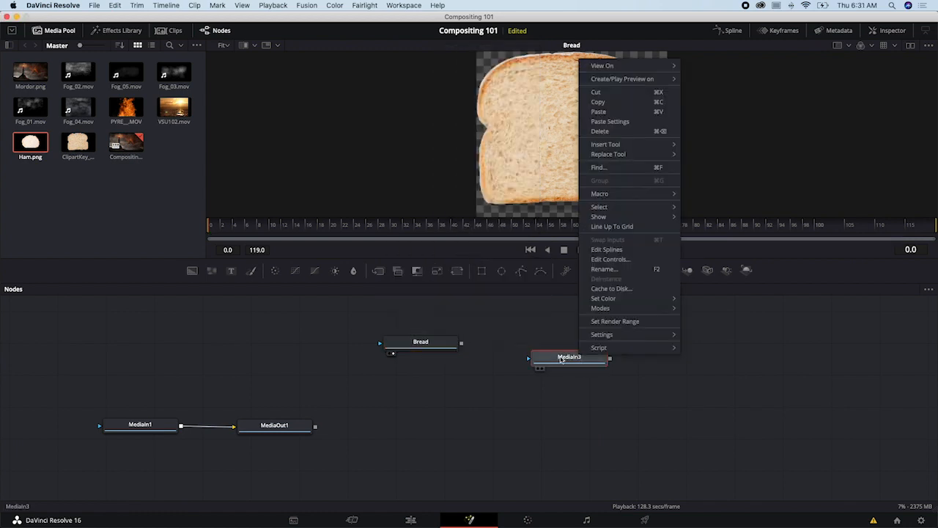
{"action": "key", "text": "Escape"}
{"action": "left_click_drag", "start_coordinate": [549, 363], "coordinate": [436, 388]}
{"action": "key", "text": "1"}
{"action": "right_click", "coordinate": [436, 388]}
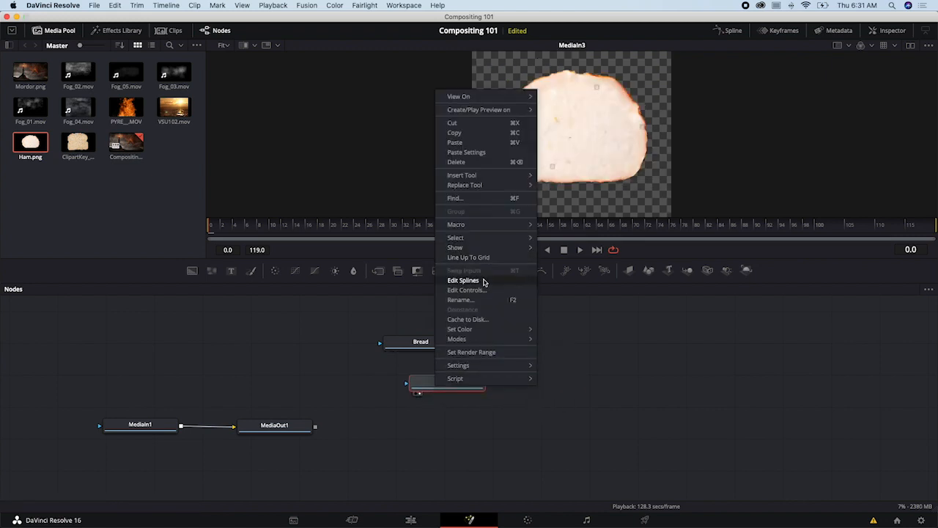
{"action": "left_click", "coordinate": [460, 300]}
{"action": "type", "text": "Ha"}
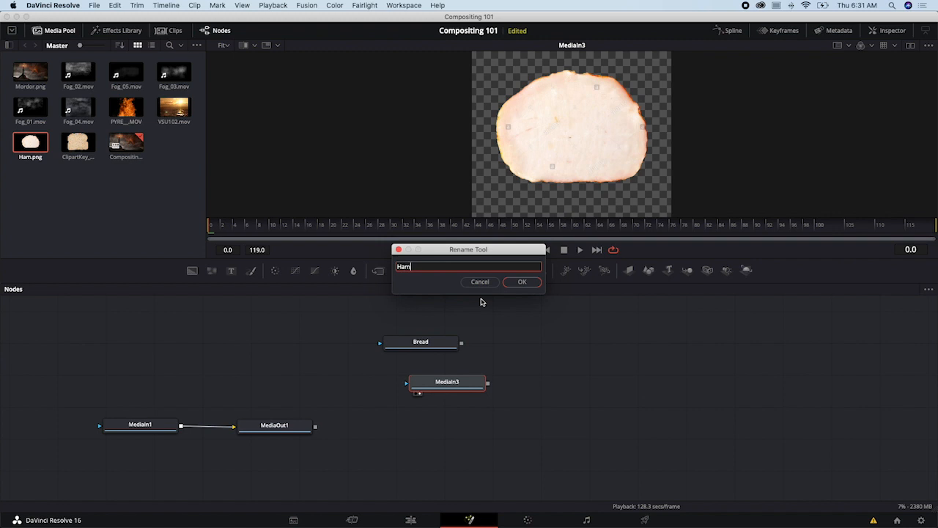
{"action": "type", "text": "m"}
{"action": "key", "text": "Return"}
- Arrange the Bread and Ham nodes side by side above the MediaIn1 and MediaOut1 nodes
{"action": "left_click_drag", "start_coordinate": [455, 383], "coordinate": [569, 327]}
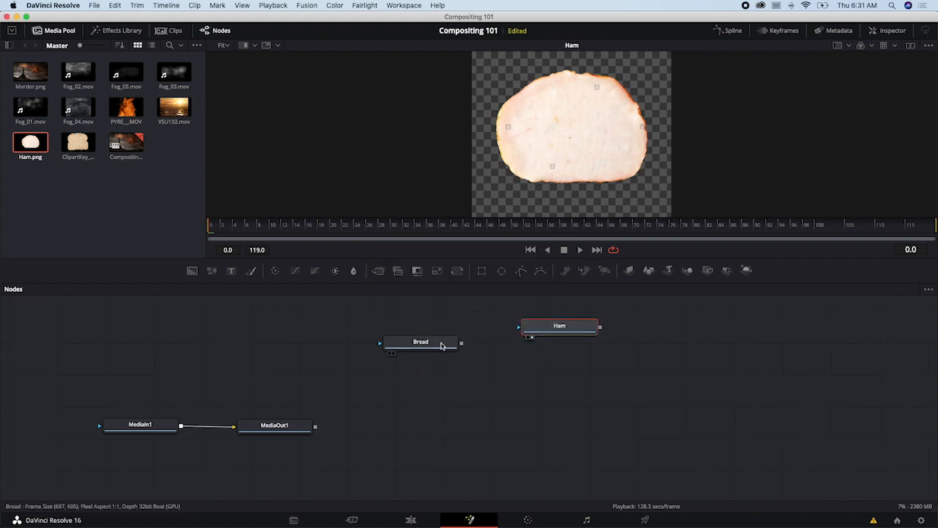
{"action": "left_click_drag", "start_coordinate": [443, 344], "coordinate": [423, 345]}
{"action": "left_click_drag", "start_coordinate": [543, 332], "coordinate": [497, 351]}
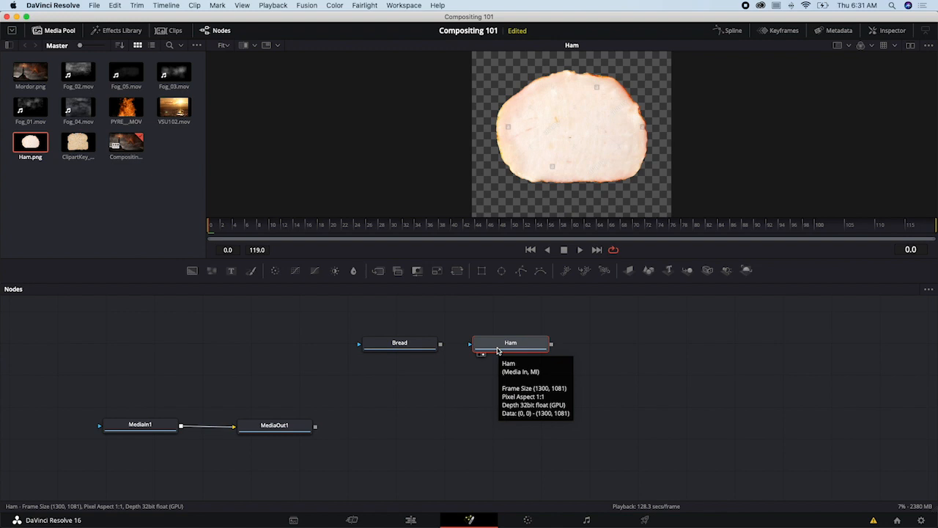
- Switch to After Effects and import the ClipartKey bread image and Ham.png from Finder's Compositing folder into the project
{"action": "key", "text": "super+Tab"}
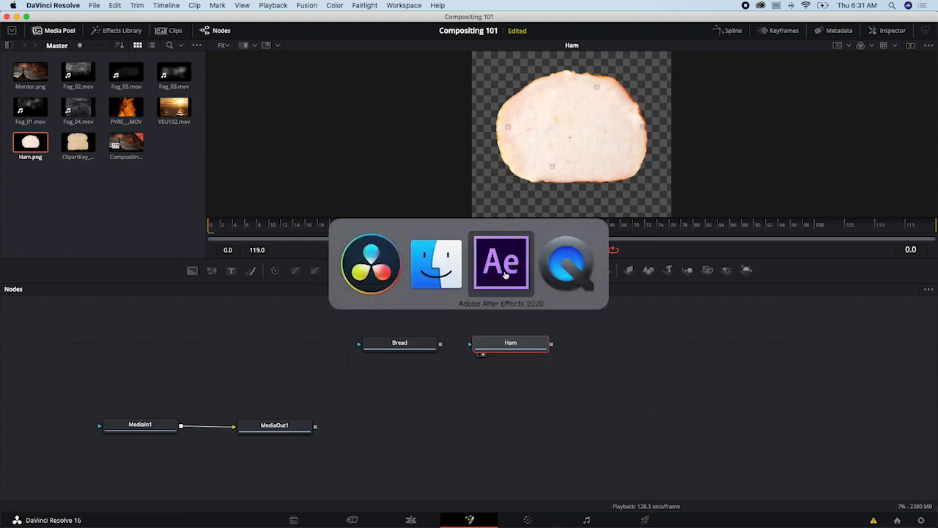
{"action": "left_click", "coordinate": [499, 266]}
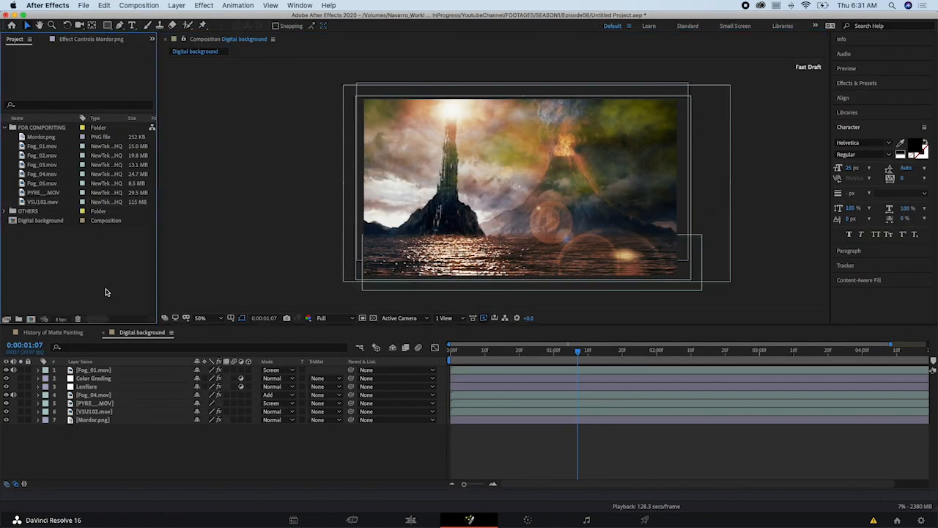
{"action": "key", "text": "super+Tab"}
{"action": "left_click", "coordinate": [522, 265]}
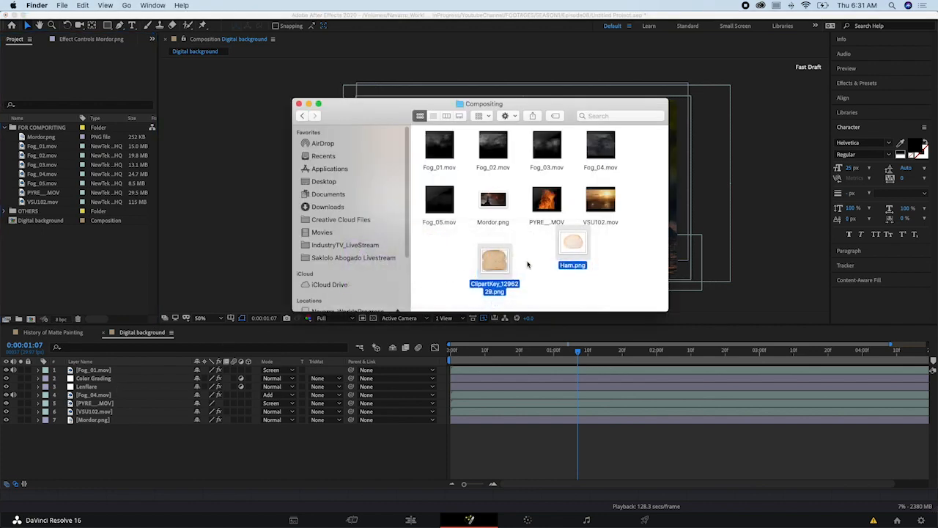
{"action": "left_click_drag", "start_coordinate": [565, 248], "coordinate": [108, 301]}
{"action": "left_click", "coordinate": [32, 240]}
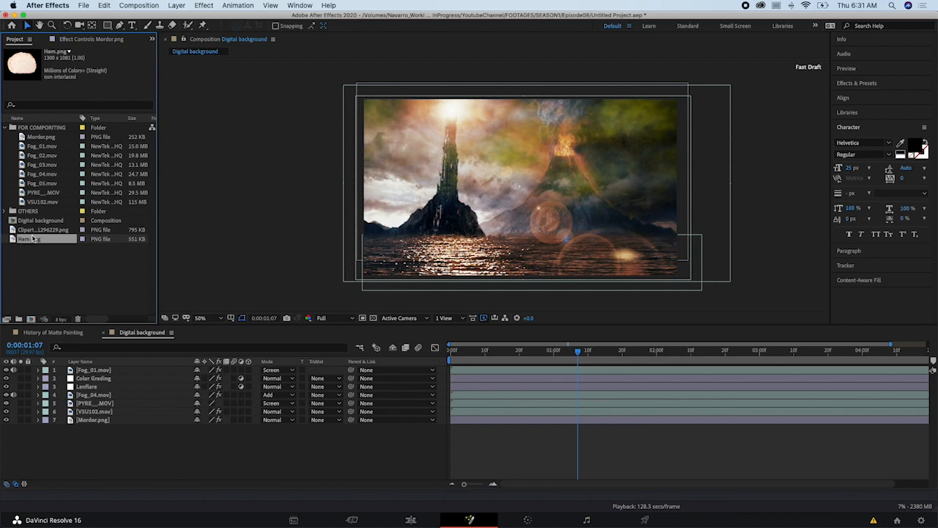
{"action": "left_click_drag", "start_coordinate": [174, 229], "coordinate": [476, 220]}
{"action": "key", "text": "s"}
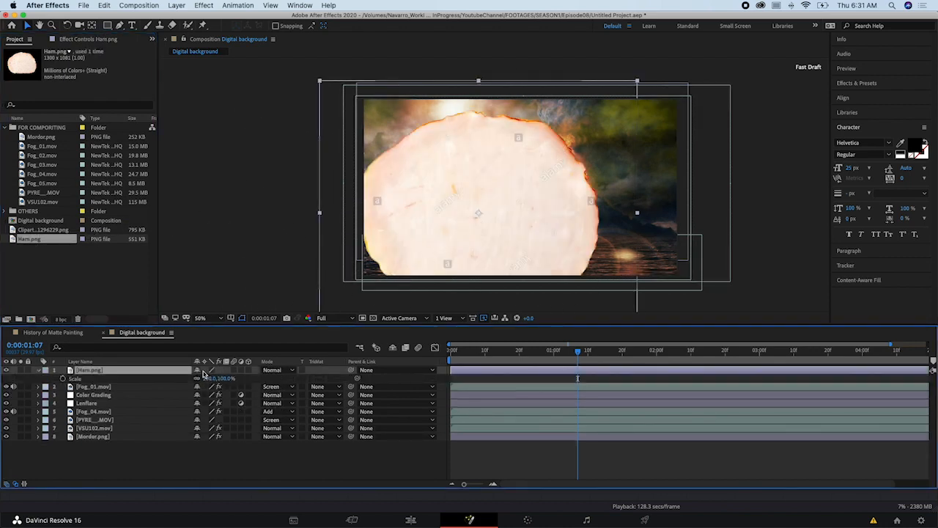
{"action": "key", "text": "Delete"}
- Add the bread image to the Digital background composition and place Ham.png over it, scaled to 53%
{"action": "left_click_drag", "start_coordinate": [35, 232], "coordinate": [492, 195]}
{"action": "key", "text": "Return"}
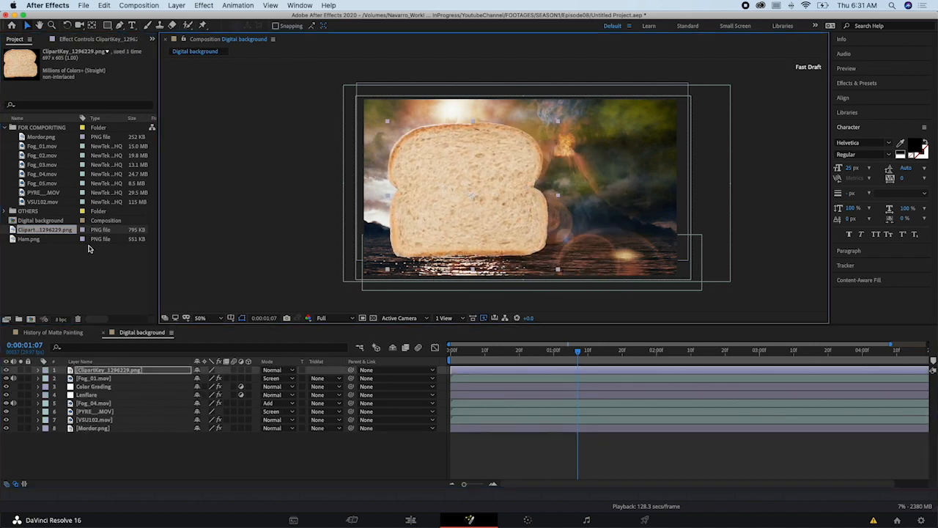
{"action": "left_click_drag", "start_coordinate": [44, 243], "coordinate": [512, 215]}
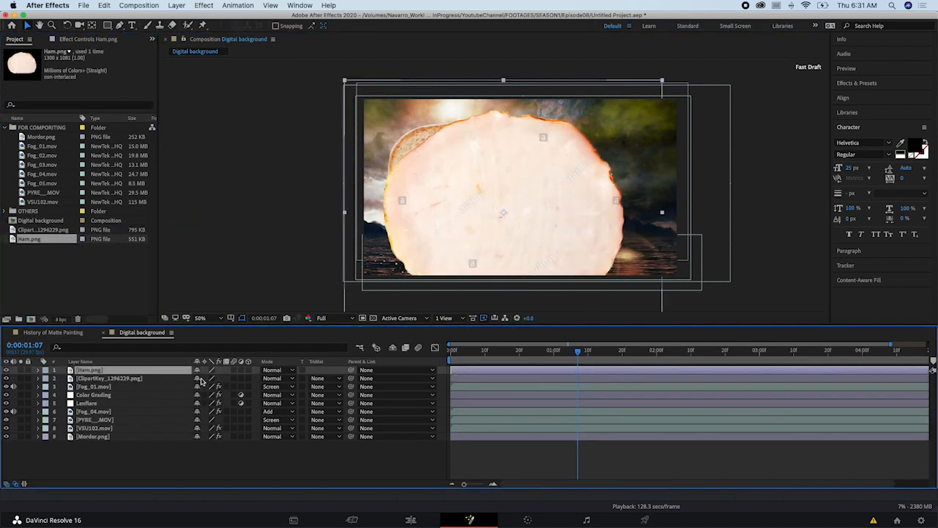
{"action": "key", "text": "s"}
{"action": "left_click_drag", "start_coordinate": [206, 378], "coordinate": [181, 379]}
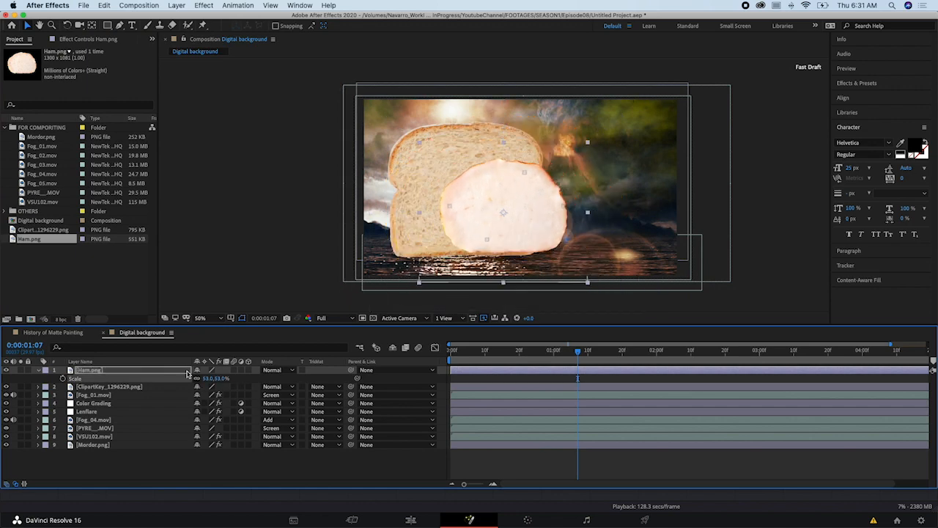
{"action": "left_click_drag", "start_coordinate": [542, 224], "coordinate": [516, 216]}
- Select the bread layer beneath Ham.png and shift it slightly to the left behind the ham
{"action": "left_click_drag", "start_coordinate": [129, 372], "coordinate": [120, 392]}
{"action": "left_click", "coordinate": [110, 377]}
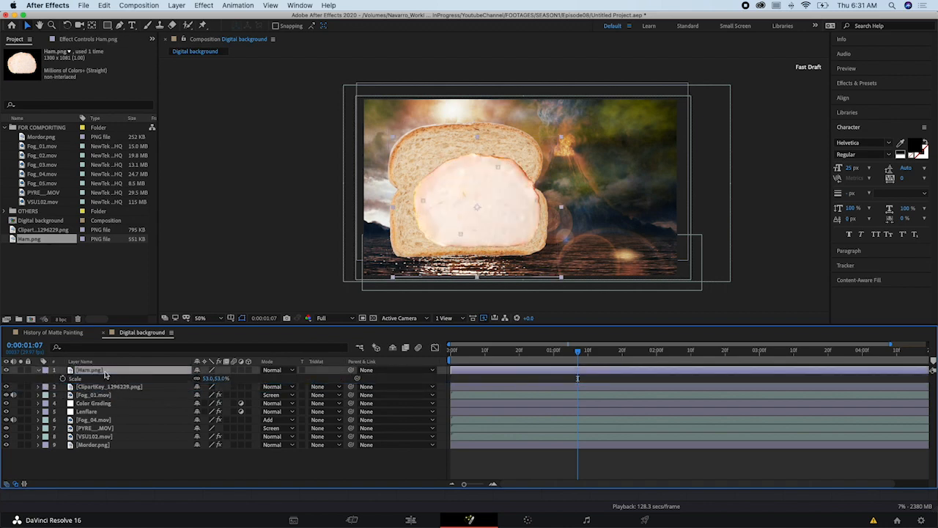
{"action": "left_click", "coordinate": [113, 387]}
{"action": "mouse_move", "coordinate": [460, 226]}
{"action": "left_mouse_down"}
{"action": "mouse_move", "coordinate": [445, 229]}
{"action": "mouse_move", "coordinate": [471, 224]}
{"action": "mouse_move", "coordinate": [457, 221]}
{"action": "left_mouse_up"}
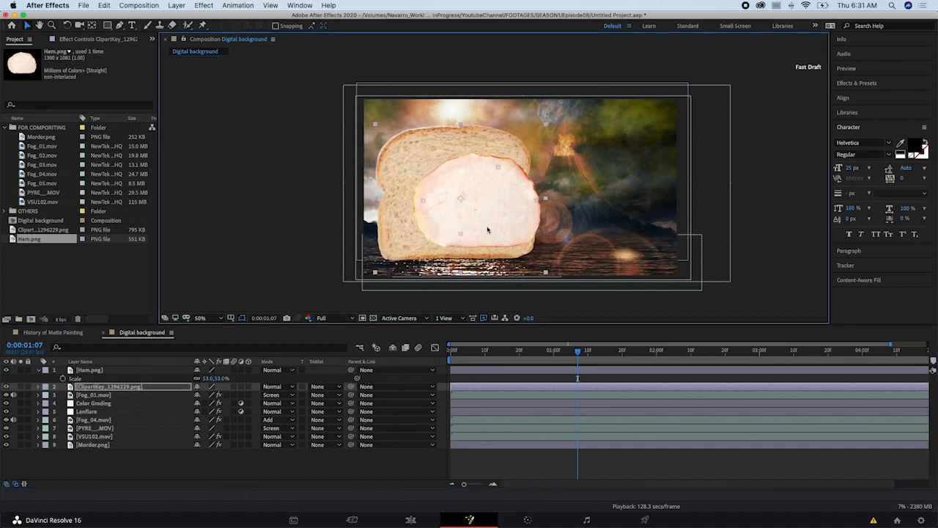
- Duplicate the bread layer, move the copy above Ham.png in the layer stack and offset it to the right over the ham
{"action": "left_click_drag", "start_coordinate": [44, 229], "coordinate": [551, 216]}
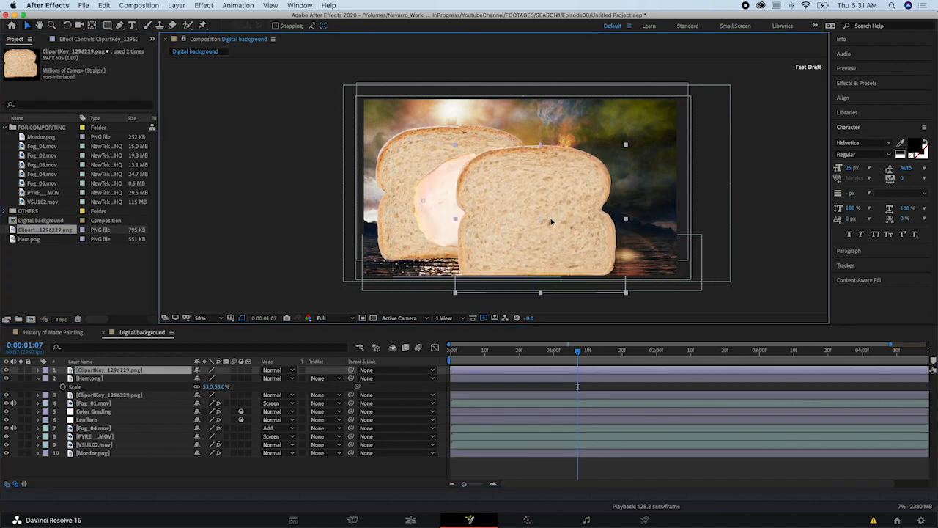
{"action": "key", "text": "Delete"}
{"action": "left_click", "coordinate": [111, 387]}
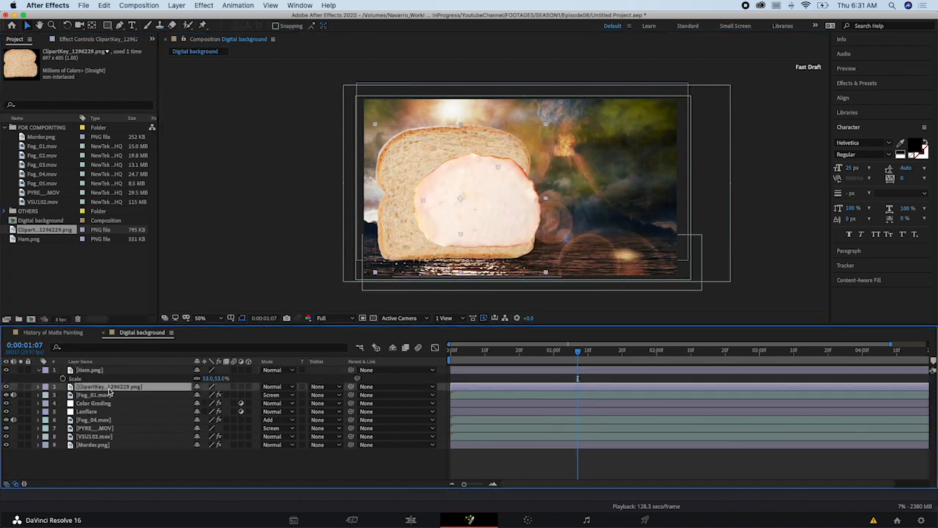
{"action": "key", "text": "ctrl+d"}
{"action": "left_click_drag", "start_coordinate": [115, 382], "coordinate": [117, 368]}
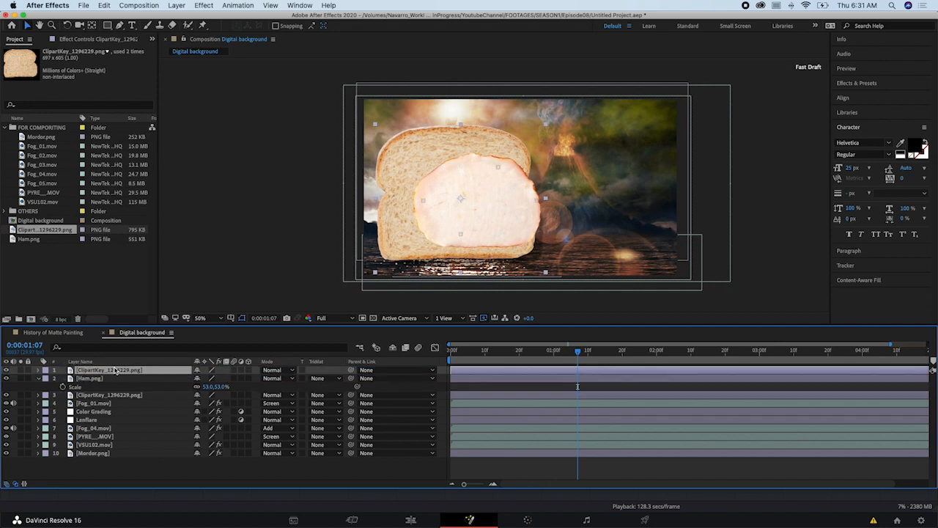
{"action": "left_click_drag", "start_coordinate": [523, 195], "coordinate": [537, 198]}
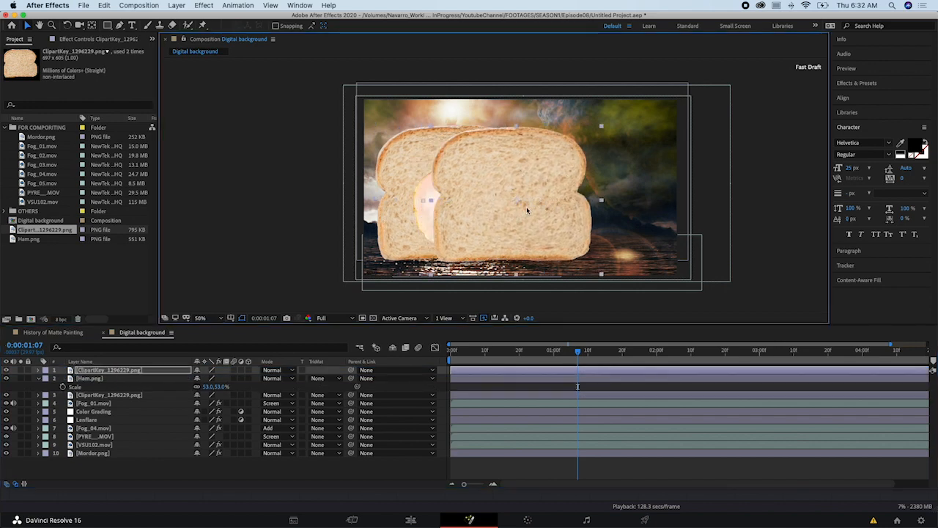
- Switch back to DaVinci Resolve and spread the Bread and Ham nodes farther apart in the node graph
{"action": "key", "text": "super+Tab"}
{"action": "key", "text": "super+Tab"}
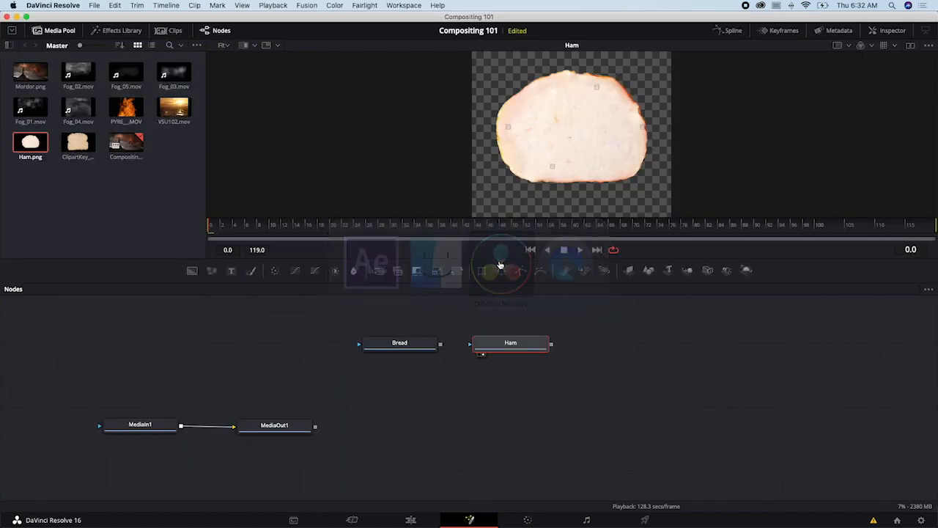
{"action": "left_click_drag", "start_coordinate": [418, 351], "coordinate": [294, 348]}
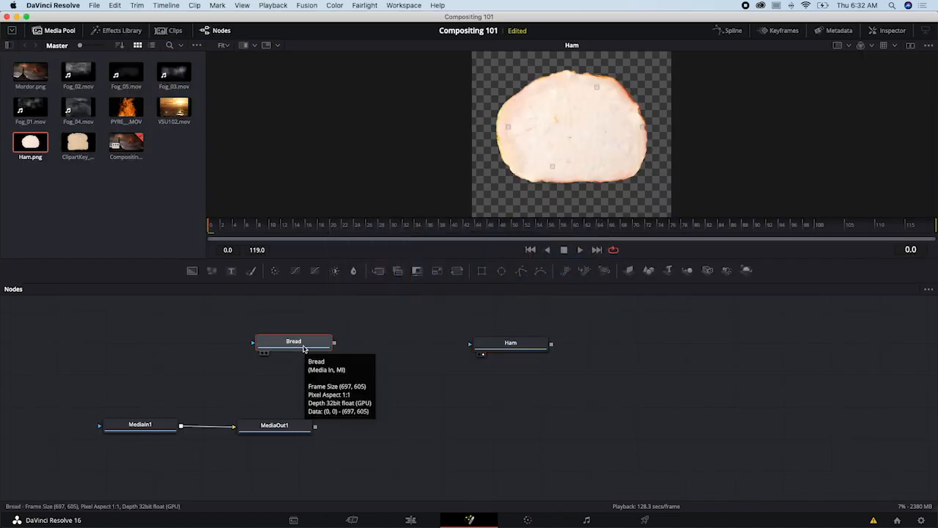
{"action": "left_click_drag", "start_coordinate": [305, 346], "coordinate": [300, 339]}
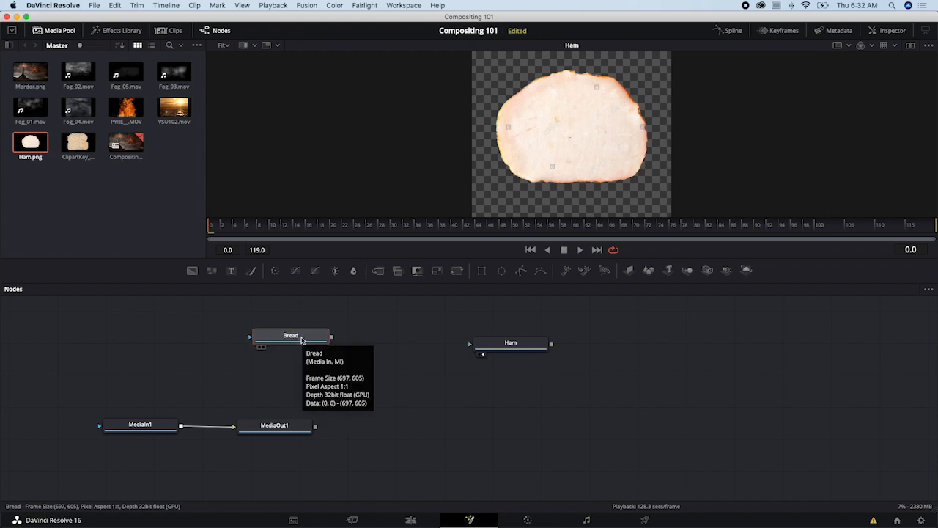
{"action": "left_click_drag", "start_coordinate": [301, 341], "coordinate": [290, 341]}
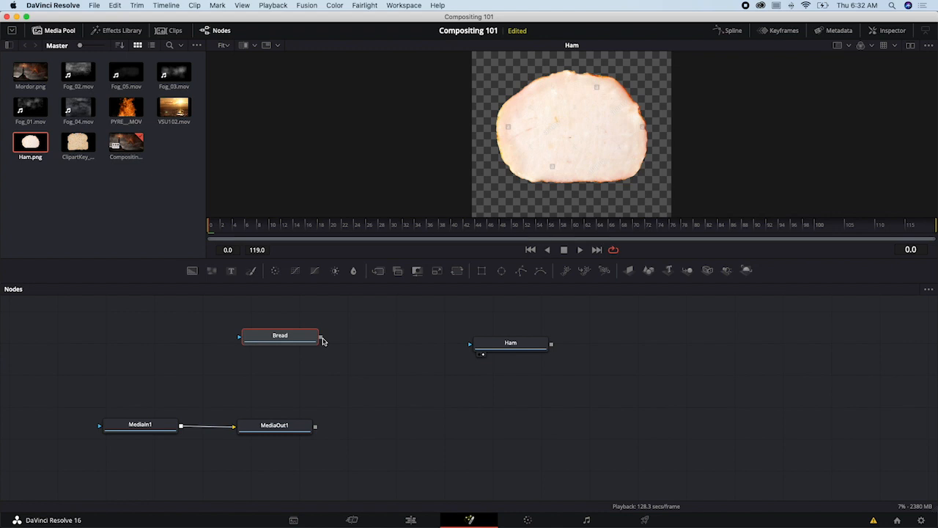
{"action": "left_click_drag", "start_coordinate": [469, 345], "coordinate": [494, 351]}
- Add a Merge node fed by the Bread node and place it below and between the Bread and Ham nodes
{"action": "left_click_drag", "start_coordinate": [296, 338], "coordinate": [388, 357]}
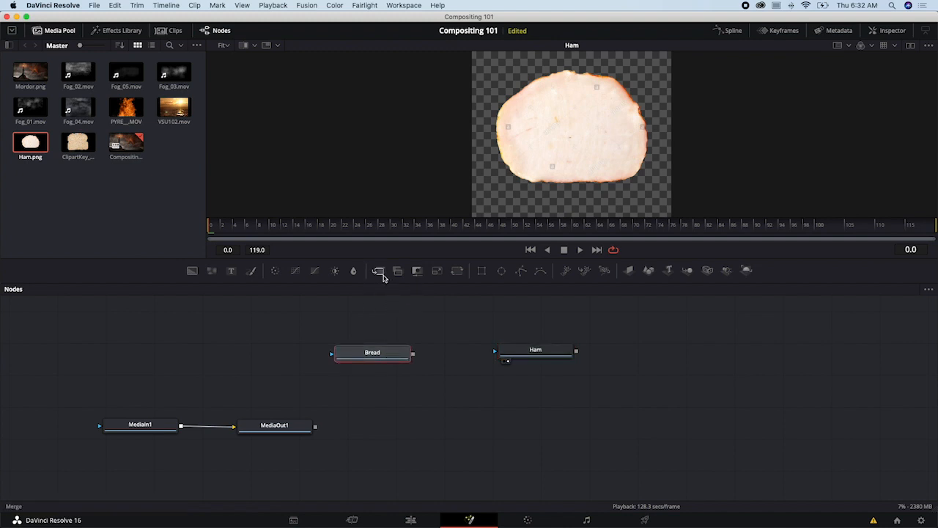
{"action": "left_click", "coordinate": [382, 275]}
{"action": "left_click_drag", "start_coordinate": [465, 360], "coordinate": [459, 409]}
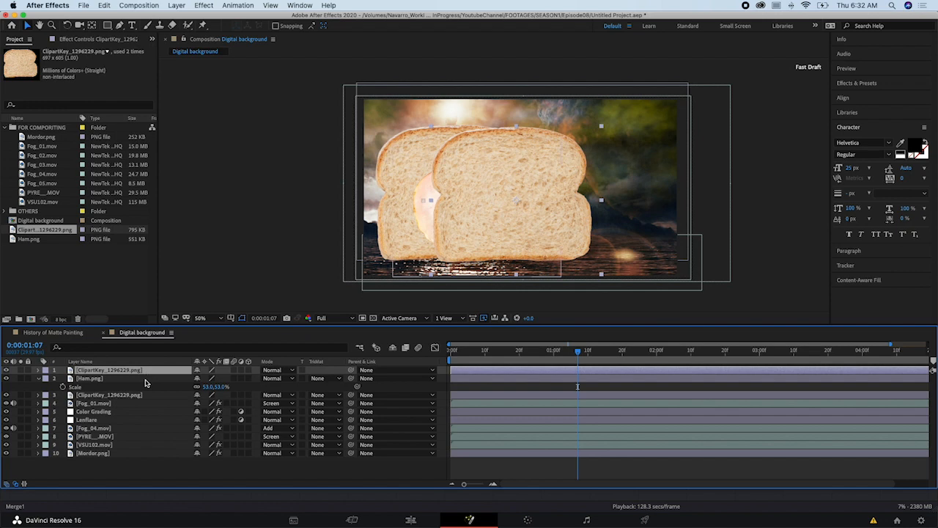
- Select the Ham.png layer in After Effects, and back in DaVinci Resolve space the Bread and Merge1 nodes farther apart
{"action": "left_click", "coordinate": [146, 378]}
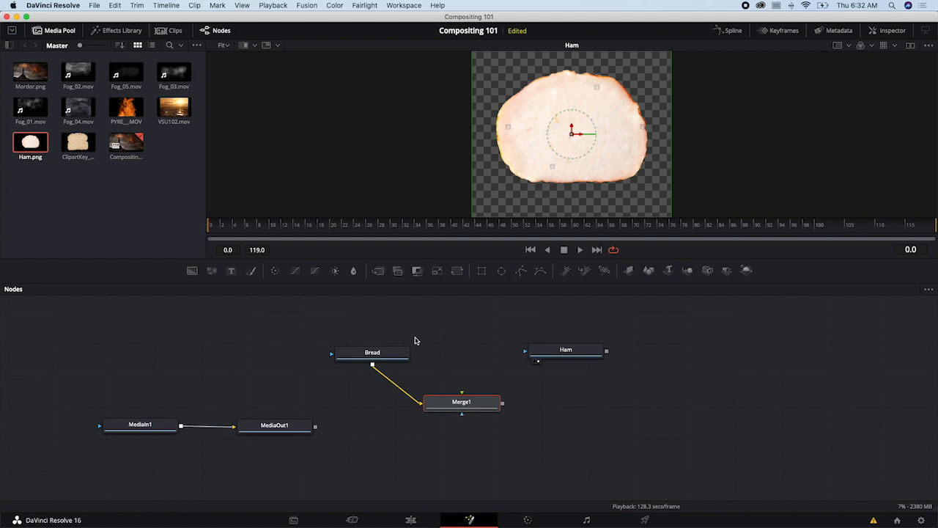
{"action": "left_click", "coordinate": [389, 351]}
{"action": "left_click_drag", "start_coordinate": [389, 352], "coordinate": [371, 352]}
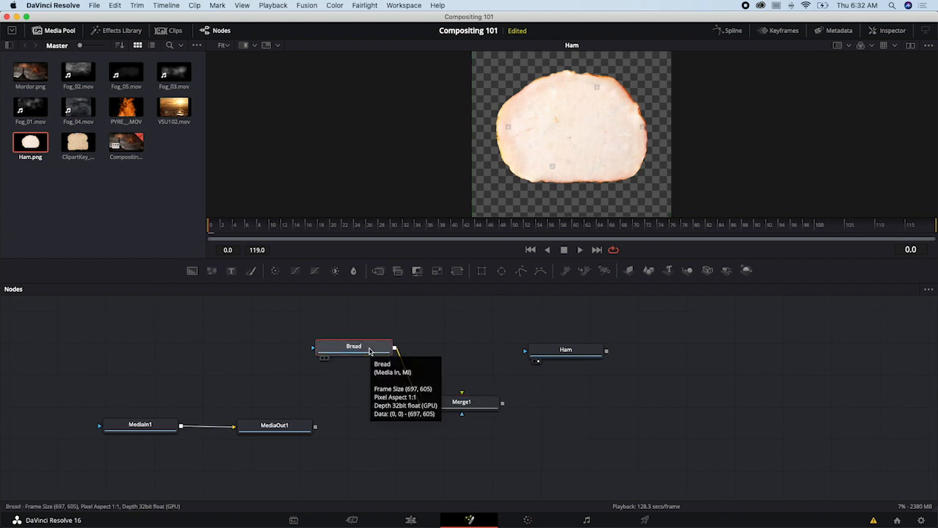
{"action": "left_click", "coordinate": [462, 402]}
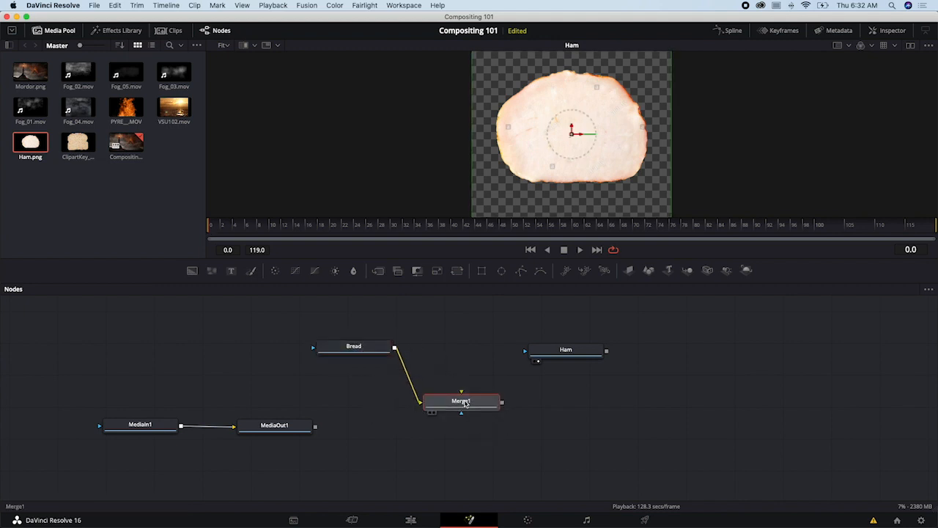
{"action": "mouse_move", "coordinate": [463, 403]}
{"action": "left_mouse_down"}
{"action": "mouse_move", "coordinate": [469, 393]}
{"action": "mouse_move", "coordinate": [482, 402]}
{"action": "left_mouse_up"}
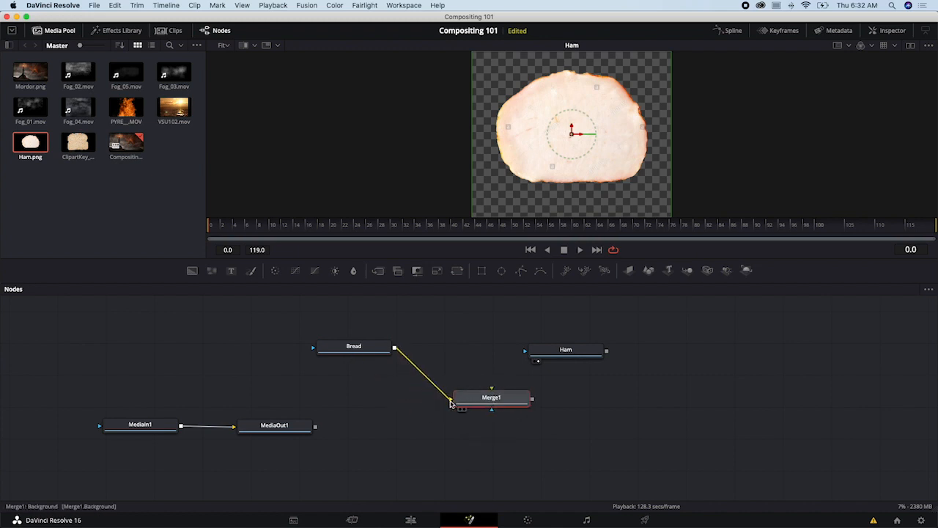
{"action": "left_click_drag", "start_coordinate": [499, 402], "coordinate": [488, 402]}
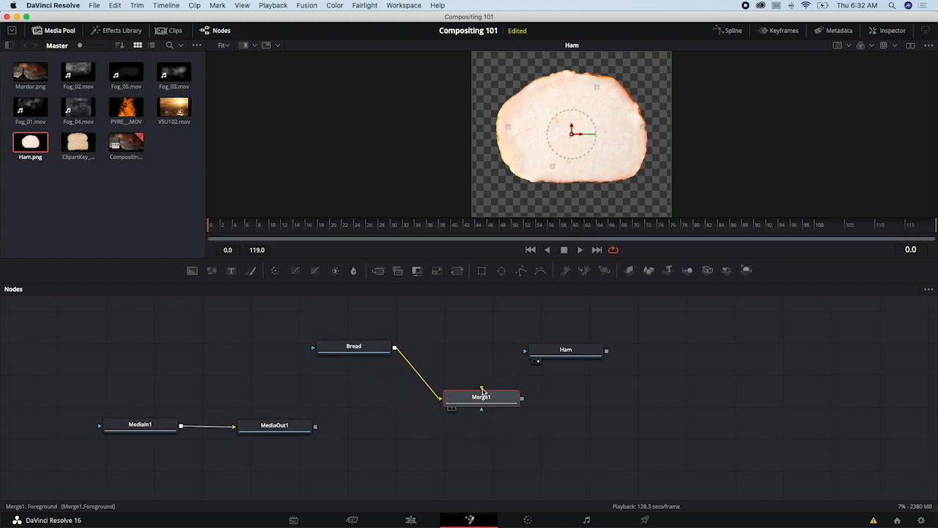
- Connect Ham as Merge1's foreground over the Bread background, show Merge1 in the viewer and place Ham above Bread
{"action": "left_click_drag", "start_coordinate": [594, 349], "coordinate": [558, 354]}
{"action": "left_click", "coordinate": [553, 358]}
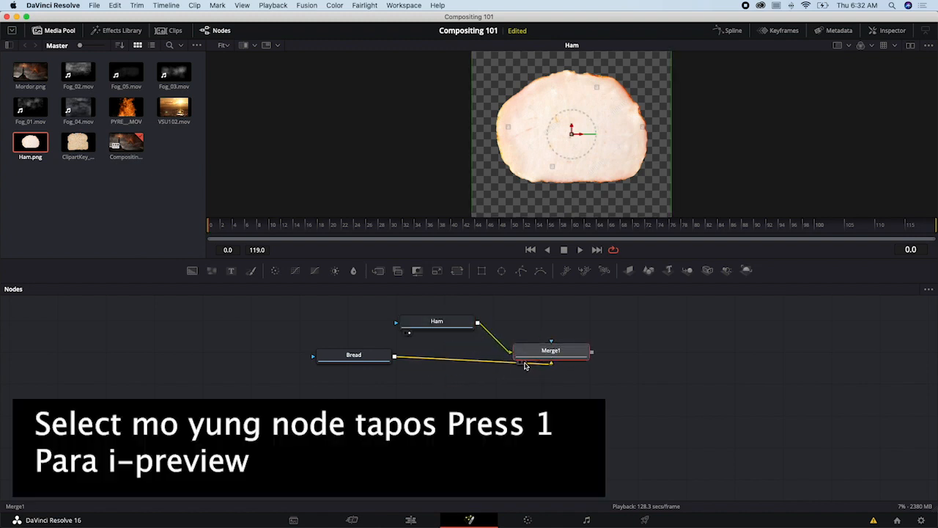
{"action": "key", "text": "1"}
{"action": "left_click_drag", "start_coordinate": [544, 353], "coordinate": [545, 368]}
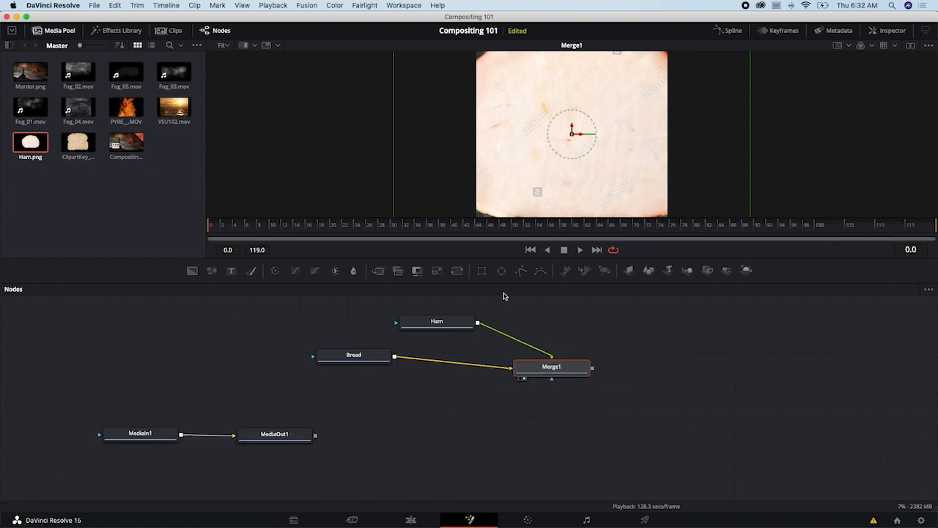
{"action": "mouse_move", "coordinate": [445, 326]}
{"action": "left_mouse_down"}
{"action": "mouse_move", "coordinate": [462, 323]}
{"action": "mouse_move", "coordinate": [439, 314]}
{"action": "left_mouse_up"}
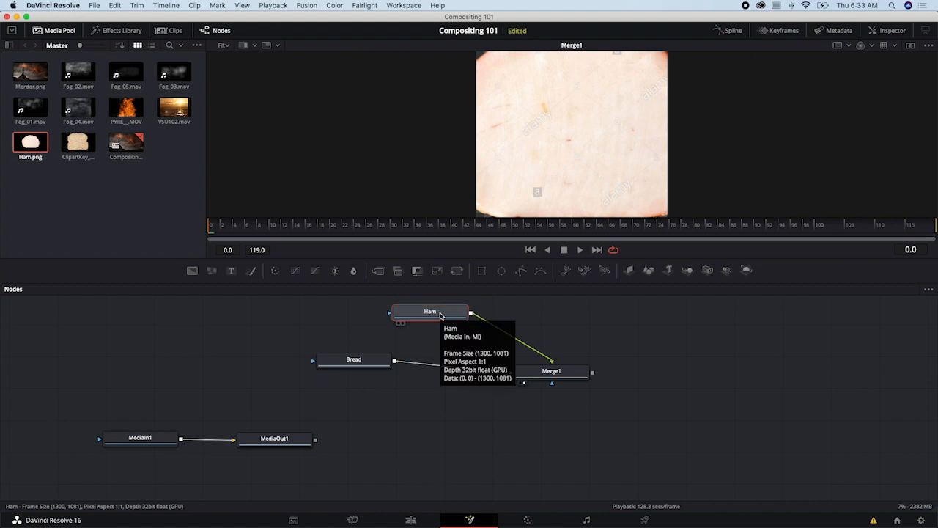
- Switch to After Effects, shift the ham to the left over the lower bread and delete the bread copy above it
{"action": "key", "text": "super+Tab"}
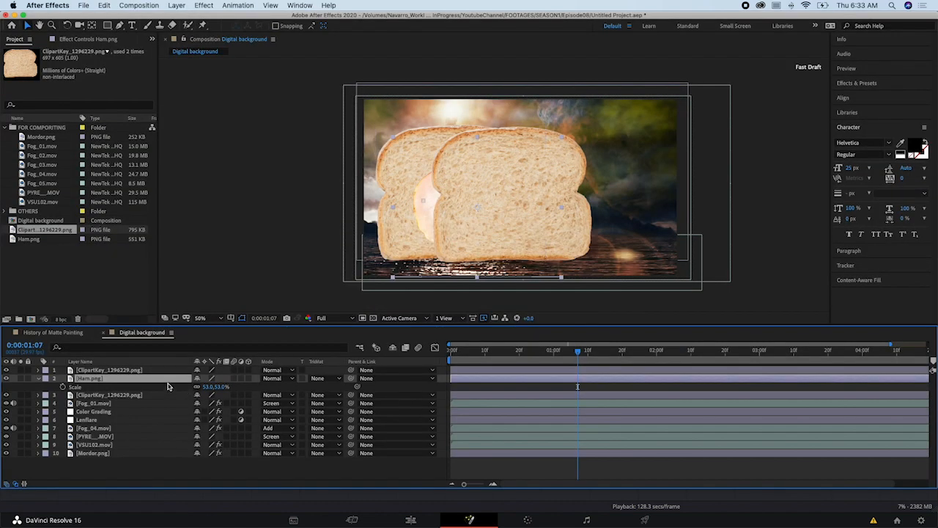
{"action": "left_click_drag", "start_coordinate": [473, 246], "coordinate": [452, 246]}
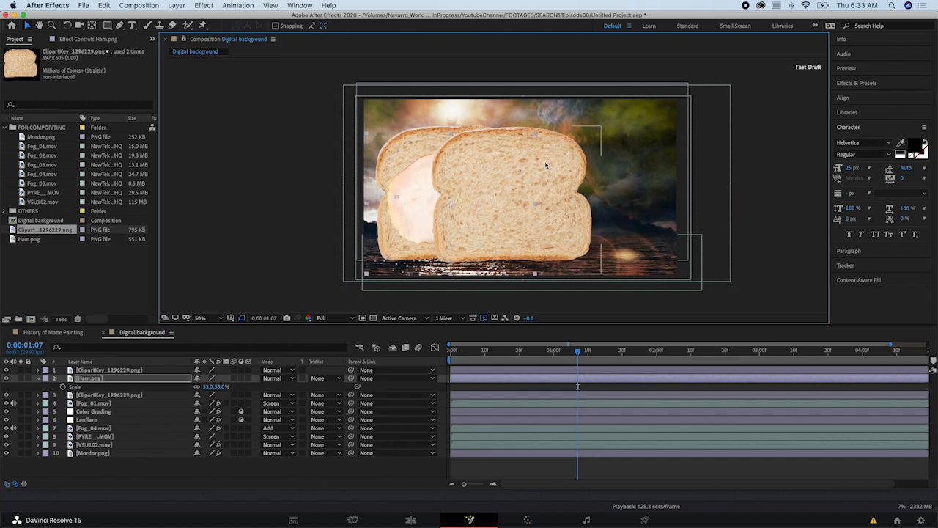
{"action": "left_click", "coordinate": [168, 371]}
{"action": "key", "text": "Delete"}
- Reveal Ham.png's transform properties, set its scale to 51% and move it to about 460, 410 over the bread
{"action": "left_click_drag", "start_coordinate": [211, 379], "coordinate": [242, 378]}
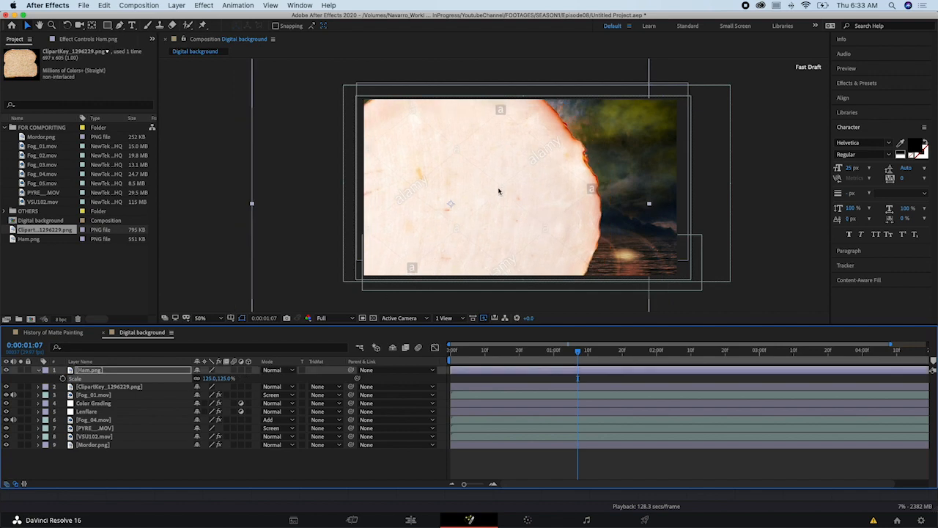
{"action": "left_click", "coordinate": [39, 371]}
{"action": "left_click", "coordinate": [39, 371]}
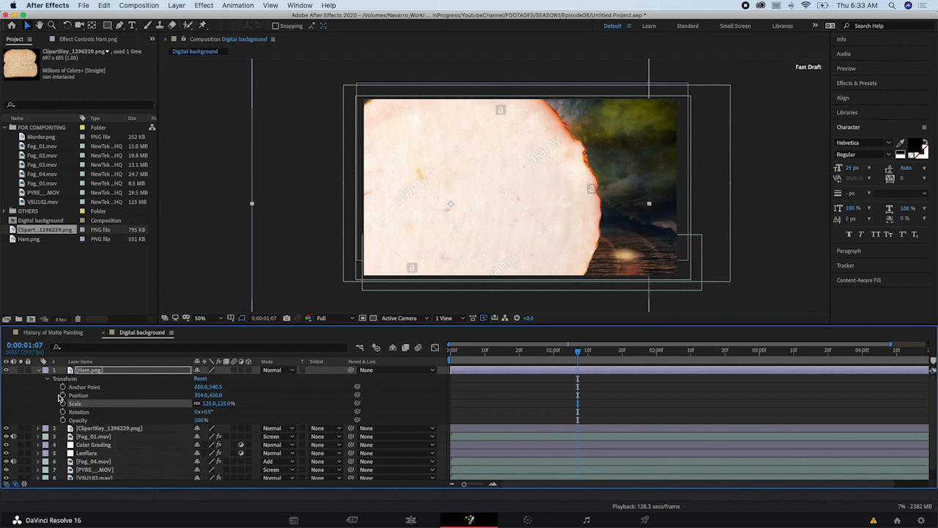
{"action": "left_click", "coordinate": [47, 380]}
{"action": "left_click", "coordinate": [47, 380]}
{"action": "left_click_drag", "start_coordinate": [206, 406], "coordinate": [193, 404]}
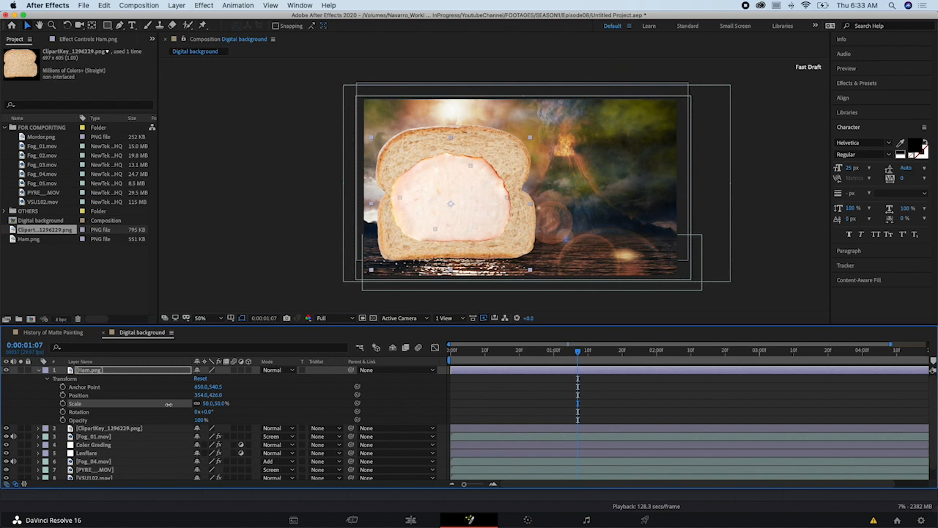
{"action": "left_click_drag", "start_coordinate": [445, 215], "coordinate": [485, 209]}
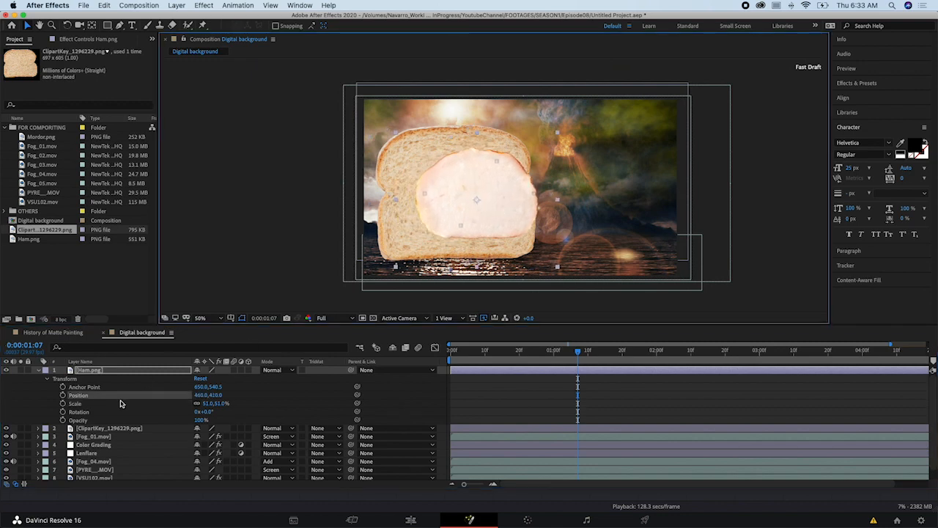
{"action": "left_click", "coordinate": [126, 377]}
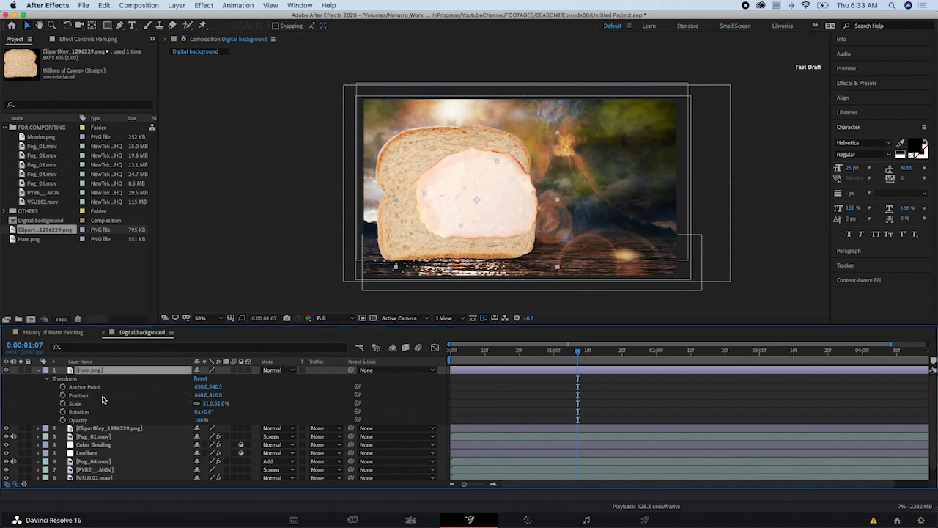
{"action": "left_click", "coordinate": [47, 379]}
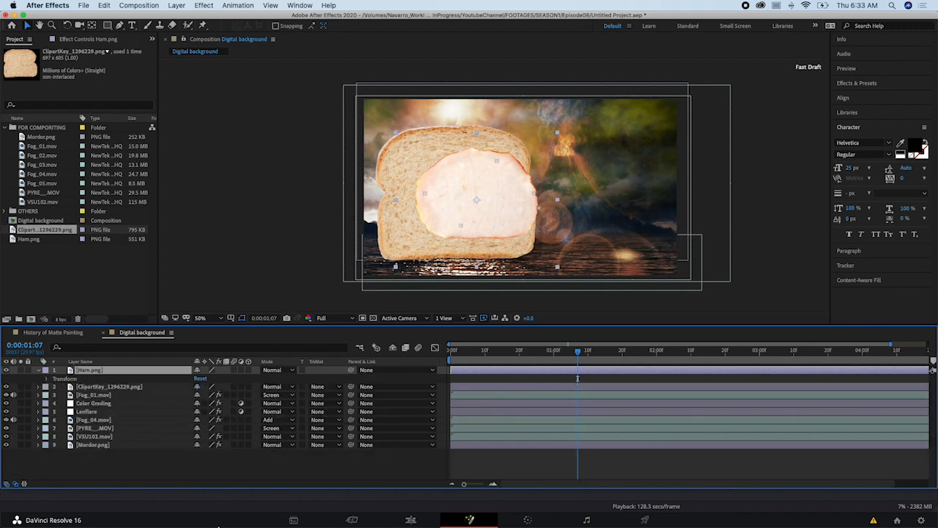
- Return to DaVinci Resolve, move the Ham node directly above Bread and browse the tool categories available for the node graph
{"action": "left_click", "coordinate": [222, 527]}
{"action": "left_click_drag", "start_coordinate": [376, 320], "coordinate": [357, 317]}
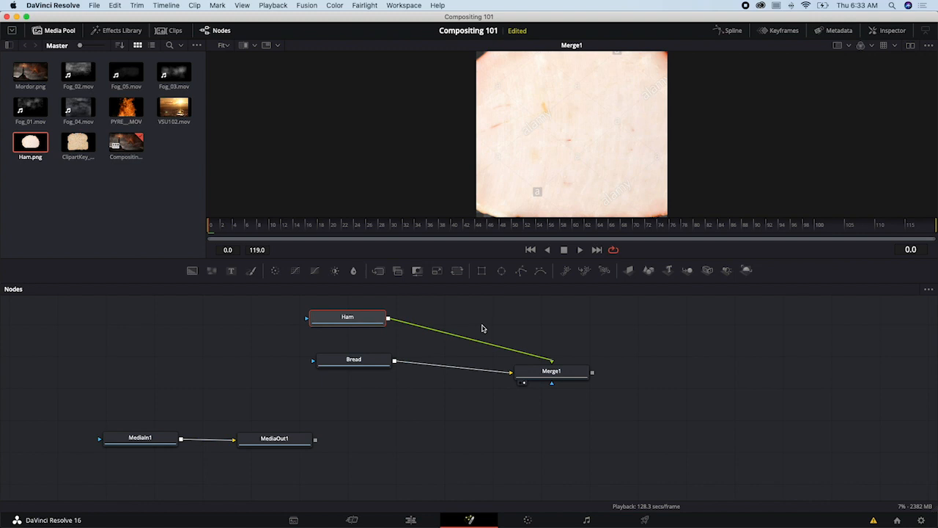
{"action": "right_click", "coordinate": [505, 320]}
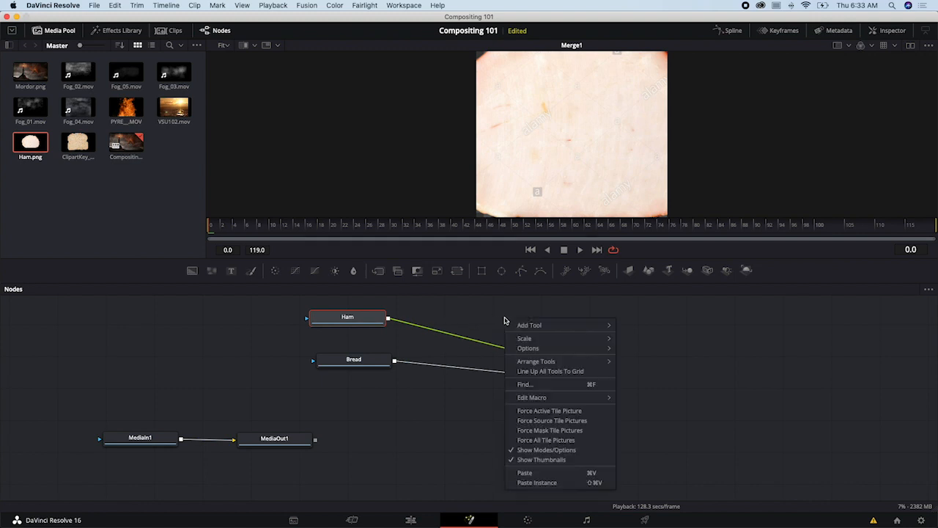
{"action": "mouse_move", "coordinate": [528, 330]}
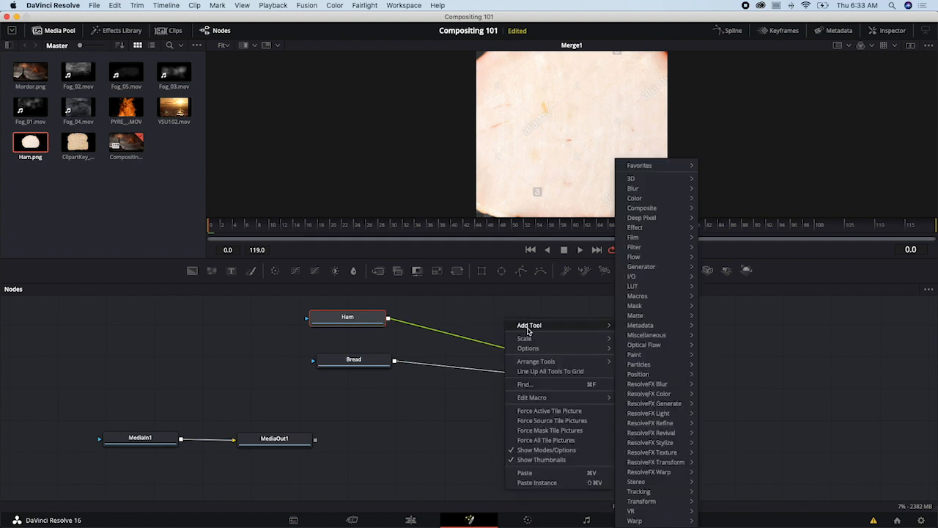
{"action": "mouse_move", "coordinate": [660, 176]}
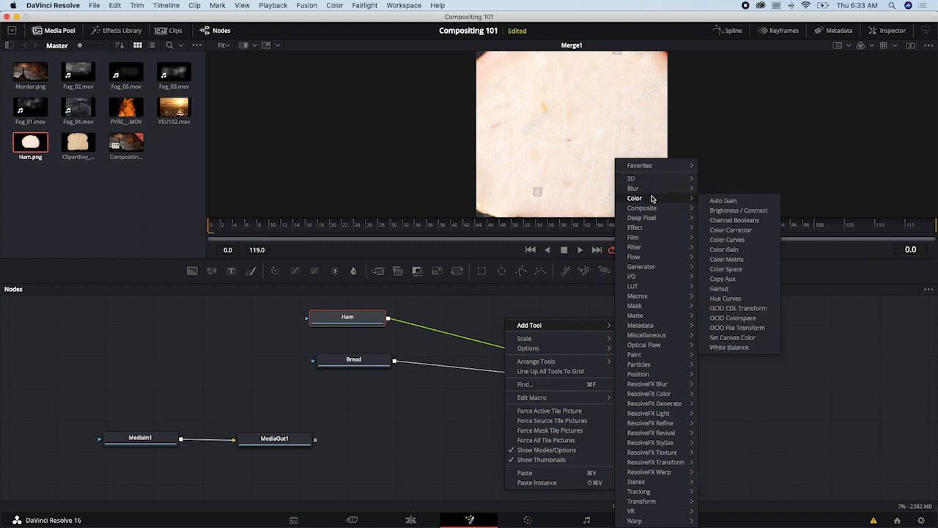
{"action": "mouse_move", "coordinate": [660, 397]}
{"action": "left_click", "coordinate": [484, 325]}
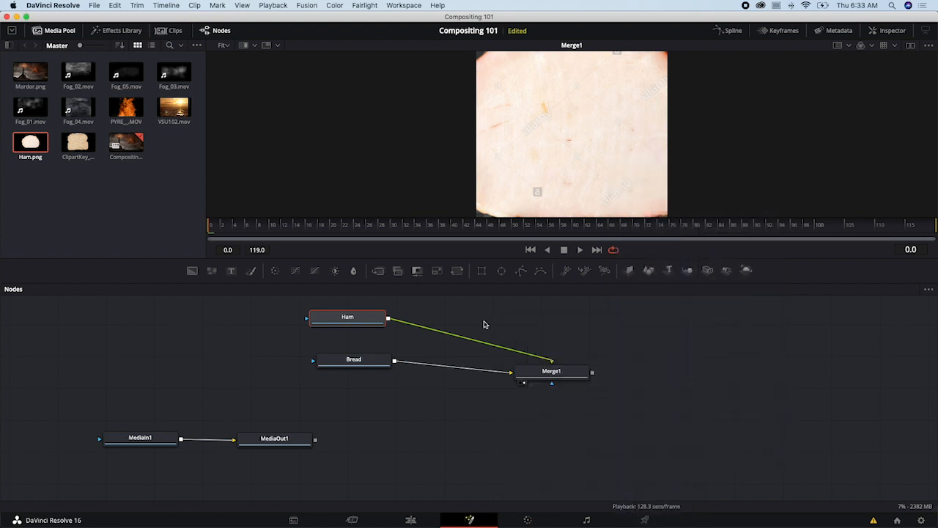
{"action": "left_click_drag", "start_coordinate": [377, 322], "coordinate": [379, 326]}
{"action": "right_click", "coordinate": [514, 321]}
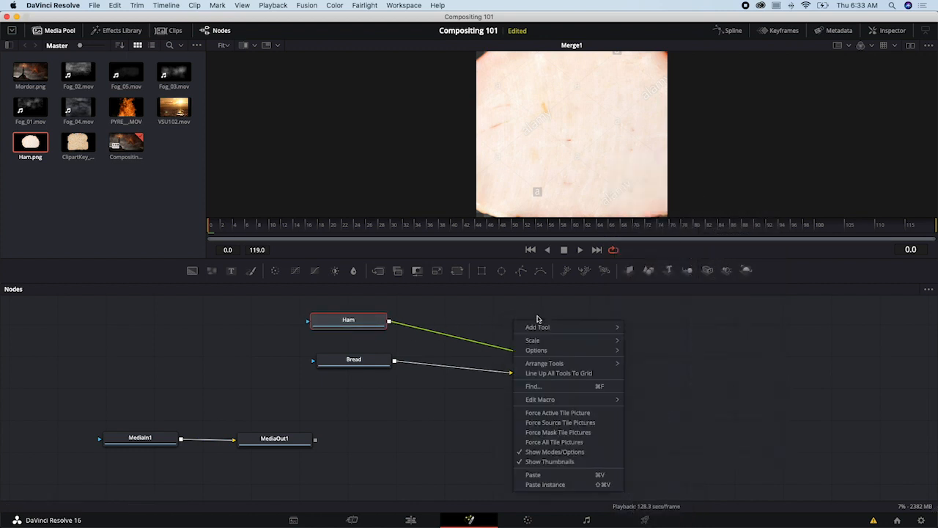
{"action": "mouse_move", "coordinate": [545, 327]}
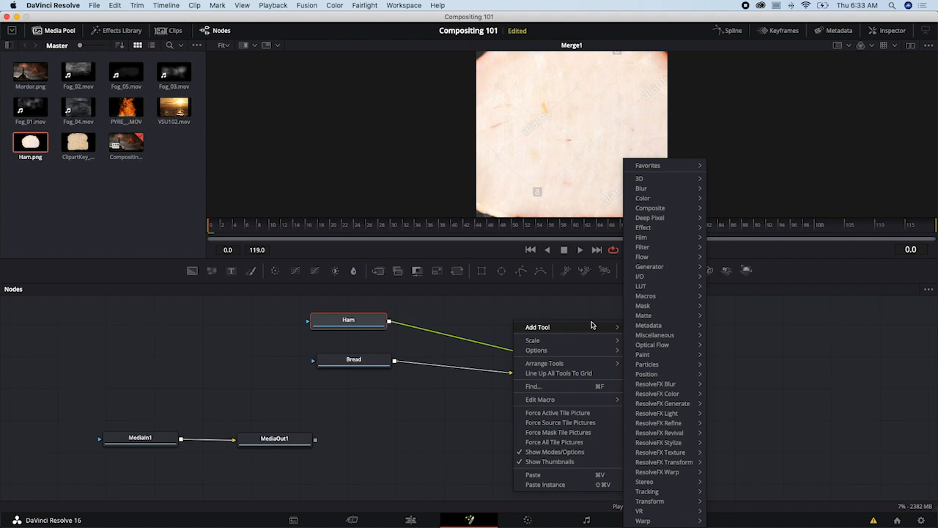
{"action": "left_click", "coordinate": [498, 313]}
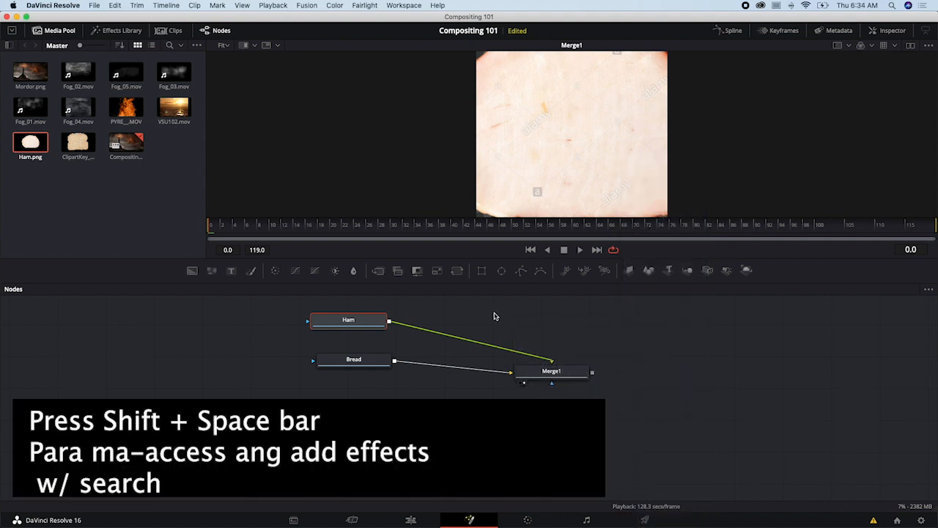
- Search the Fusion tool list for "trans" to locate the Transform tool
{"action": "key", "text": "shift+space"}
{"action": "left_click_drag", "start_coordinate": [492, 119], "coordinate": [624, 158]}
{"action": "type", "text": "f"}
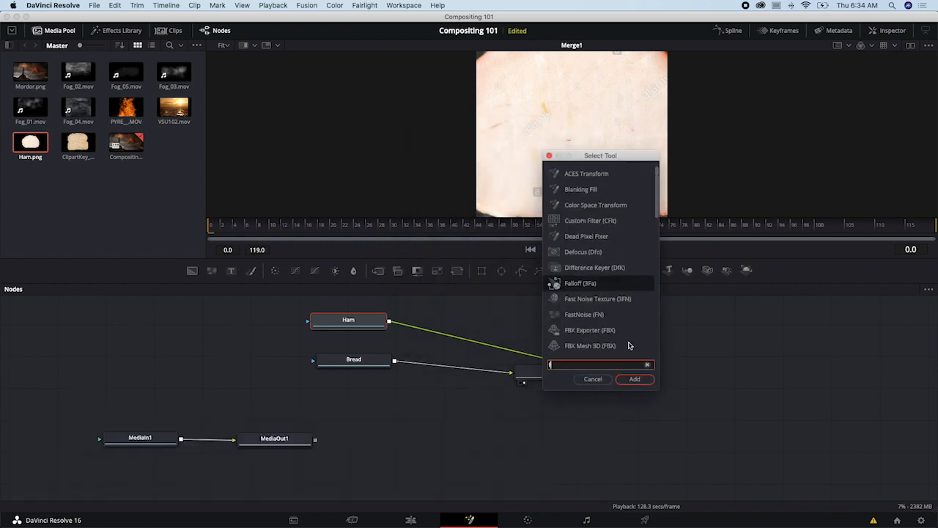
{"action": "key", "text": "BackSpace"}
{"action": "type", "text": "trans"}
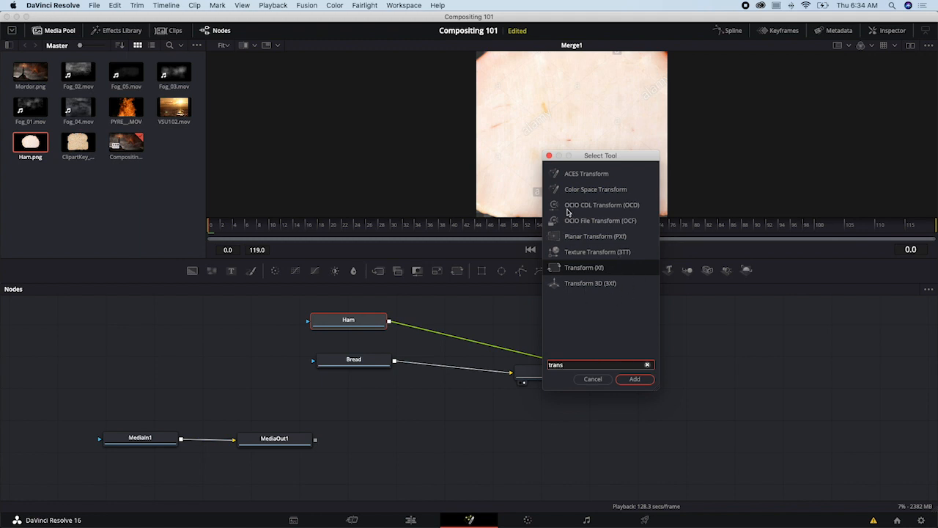
{"action": "left_click_drag", "start_coordinate": [606, 156], "coordinate": [549, 145]}
{"action": "key", "text": "Return"}
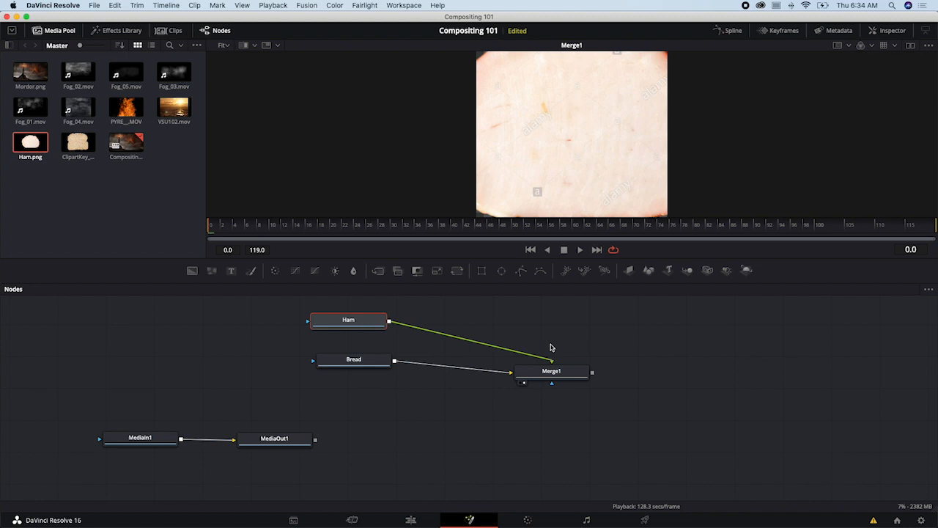
{"action": "key", "text": "shift+space"}
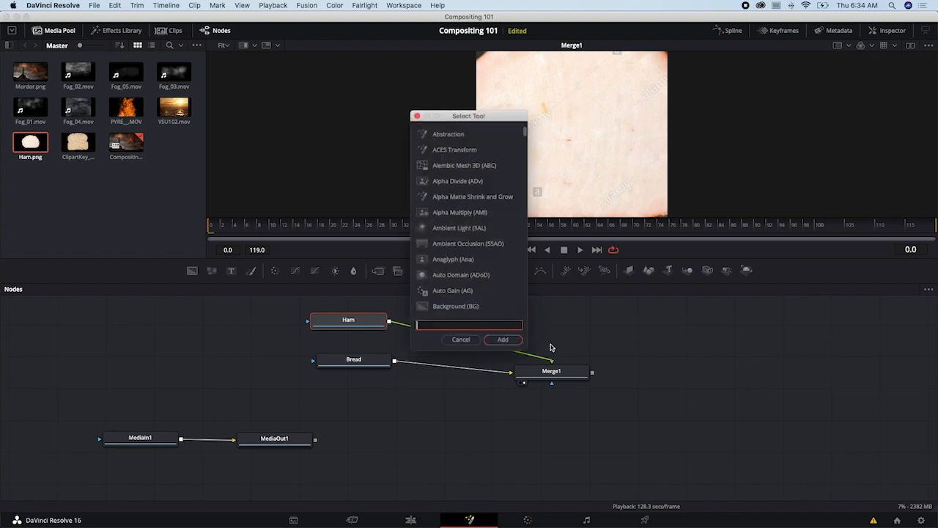
{"action": "left_click_drag", "start_coordinate": [475, 117], "coordinate": [523, 130]}
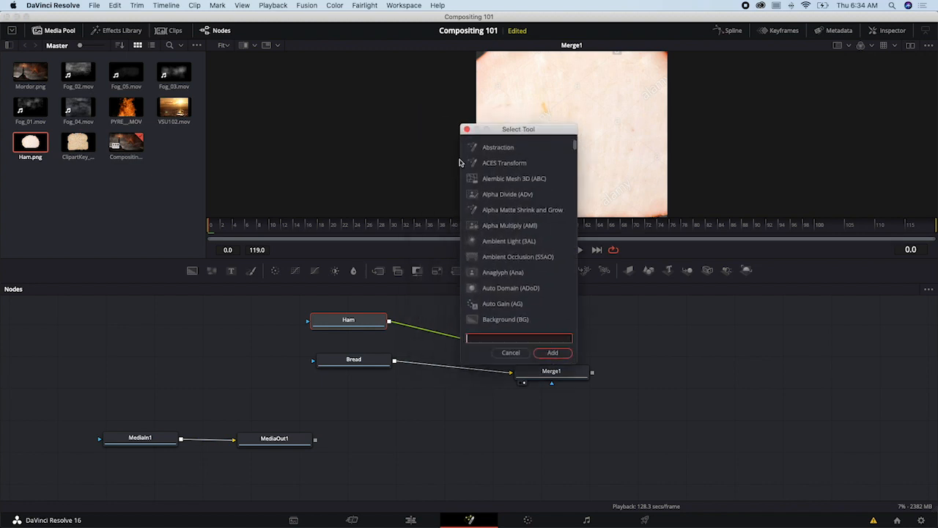
{"action": "key", "text": "Escape"}
- Switch to After Effects, search its effects and presets for "trans", and return to DaVinci Resolve
{"action": "key", "text": "super+Tab"}
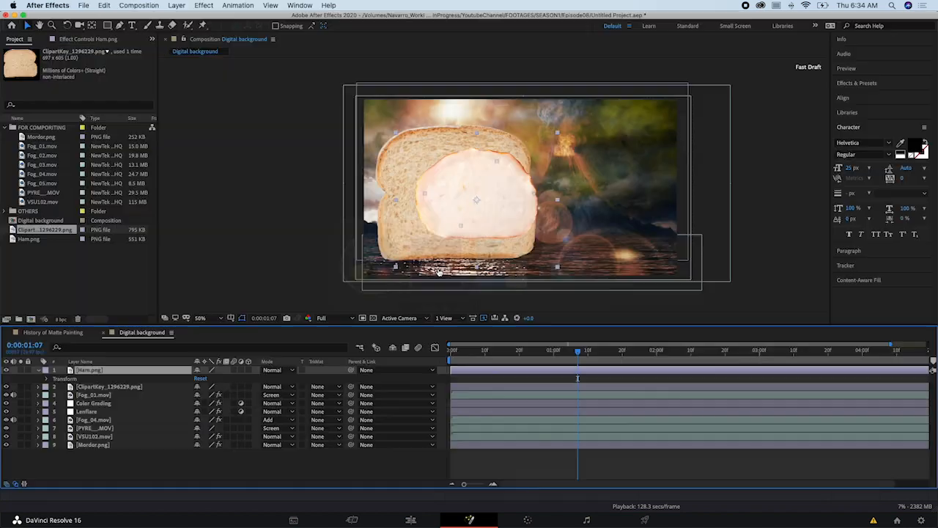
{"action": "left_click", "coordinate": [862, 130]}
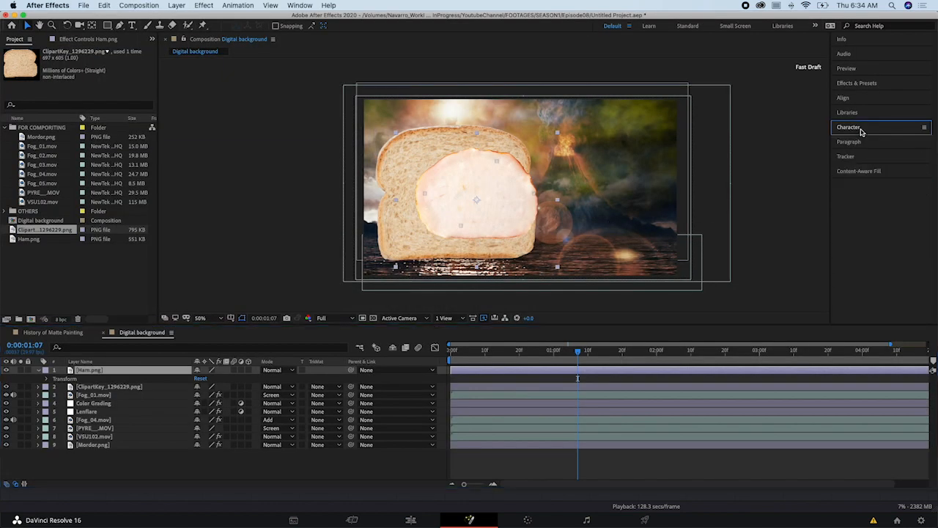
{"action": "left_click", "coordinate": [862, 83]}
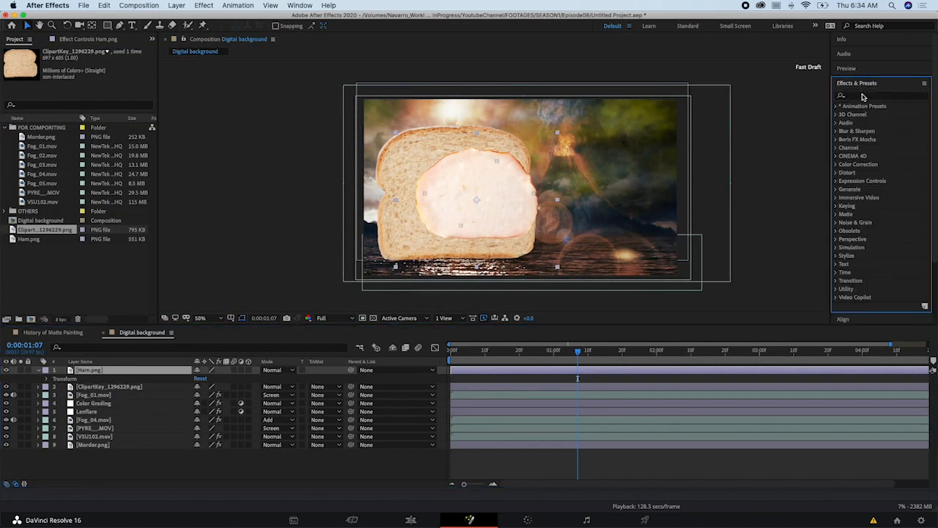
{"action": "left_click", "coordinate": [864, 96]}
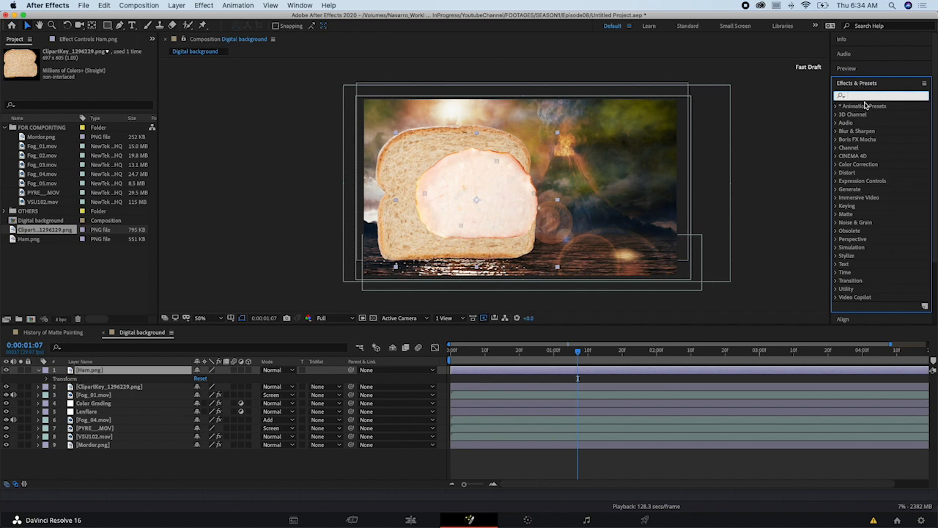
{"action": "type", "text": "trans"}
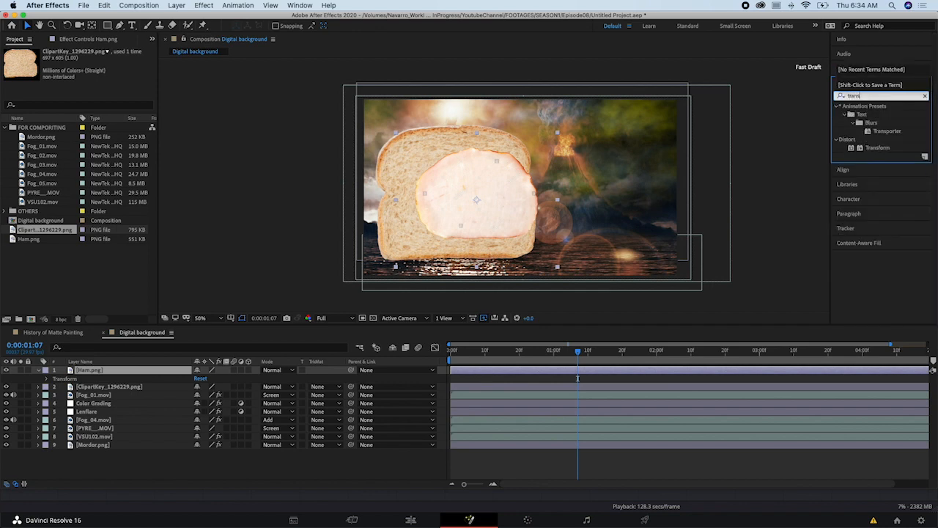
{"action": "key", "text": "super+Tab"}
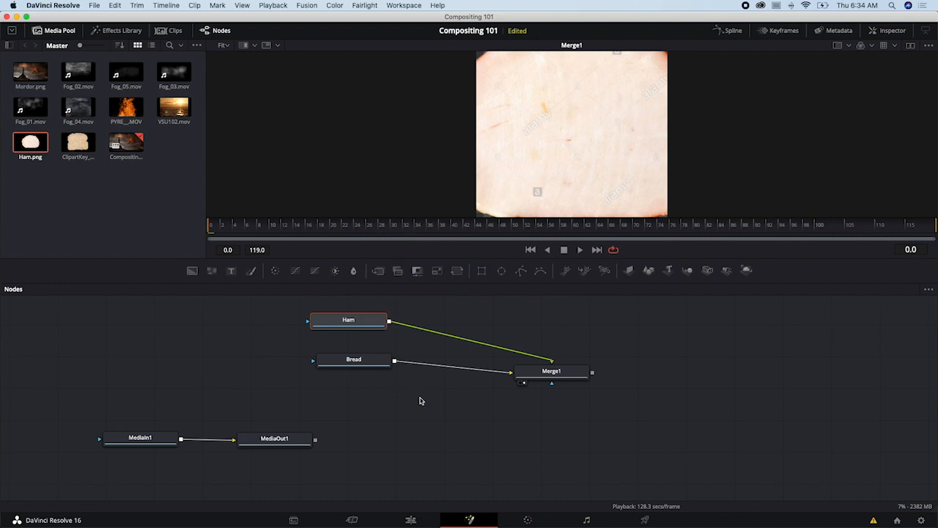
- Insert a Transform node between Ham and Merge1, line it up beside Ham and select it
{"action": "left_click_drag", "start_coordinate": [391, 337], "coordinate": [378, 332]}
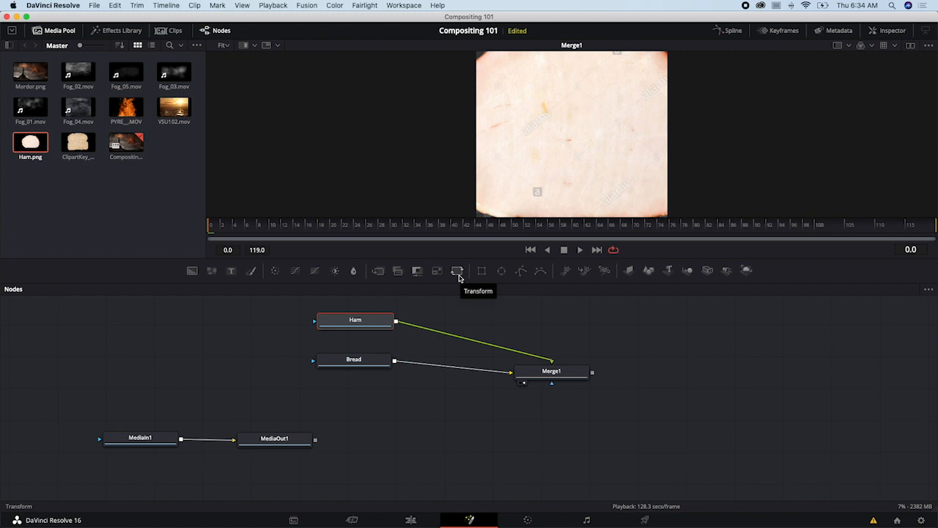
{"action": "left_click", "coordinate": [458, 271]}
{"action": "mouse_move", "coordinate": [459, 323]}
{"action": "left_mouse_down"}
{"action": "mouse_move", "coordinate": [462, 332]}
{"action": "mouse_move", "coordinate": [473, 326]}
{"action": "mouse_move", "coordinate": [465, 331]}
{"action": "left_mouse_up"}
{"action": "left_click_drag", "start_coordinate": [377, 326], "coordinate": [365, 332]}
{"action": "left_click", "coordinate": [445, 330]}
{"action": "left_click_drag", "start_coordinate": [445, 330], "coordinate": [437, 329]}
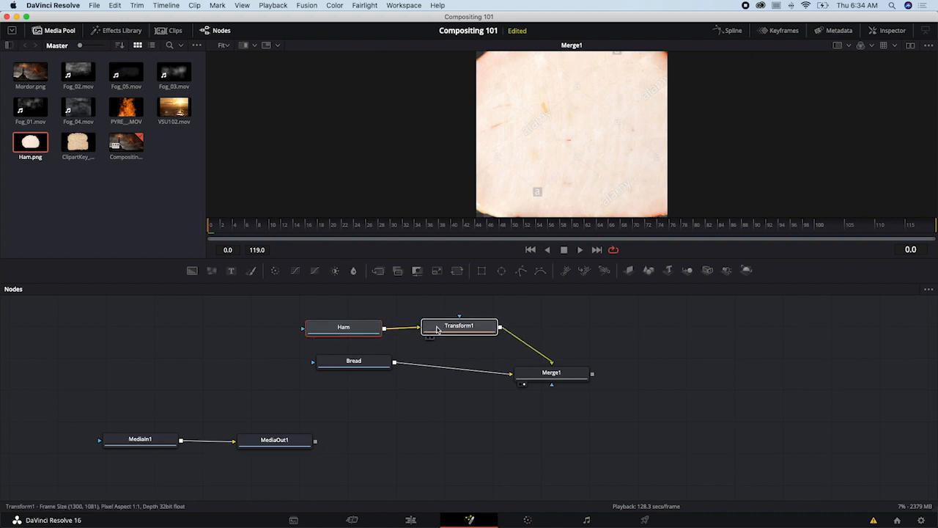
{"action": "left_click", "coordinate": [437, 329]}
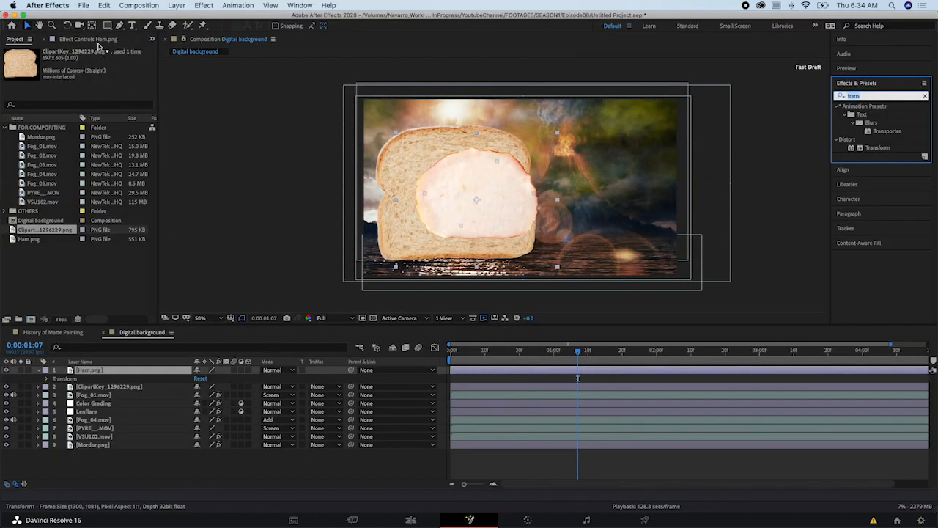
- Switch to After Effects, display the Effect Controls of the Ham.png layer, and return to DaVinci Resolve
{"action": "left_click", "coordinate": [97, 40]}
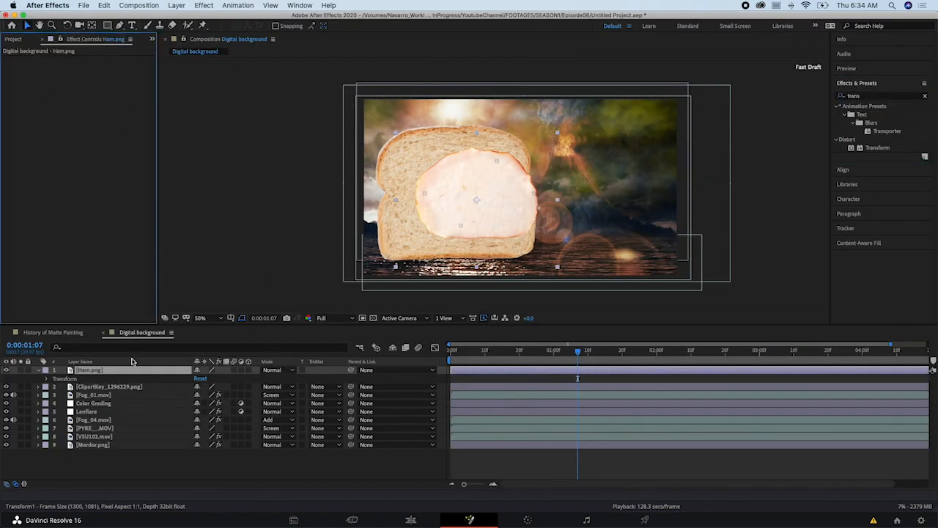
{"action": "left_click_drag", "start_coordinate": [158, 113], "coordinate": [184, 113]}
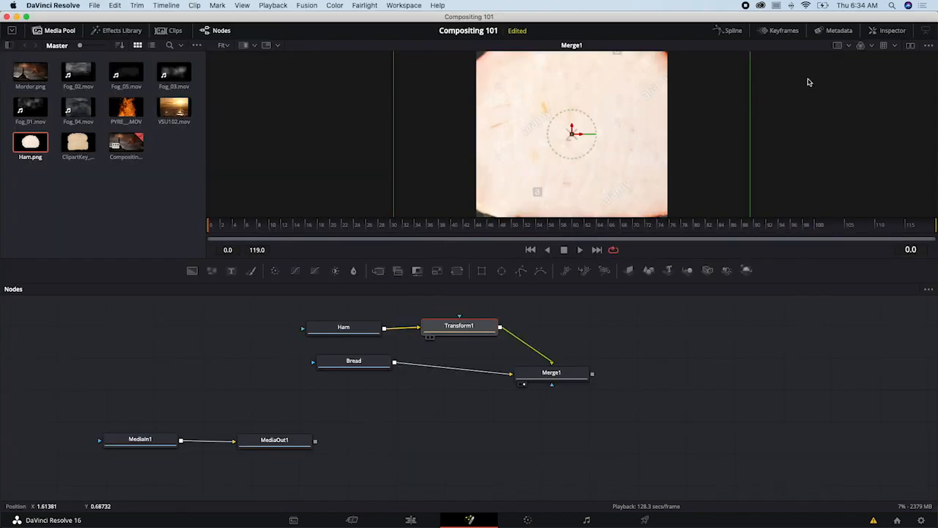
- Show Transform1's properties in the Inspector, reduce its size and shift the ham slightly so it fits within the bread
{"action": "left_click", "coordinate": [890, 30]}
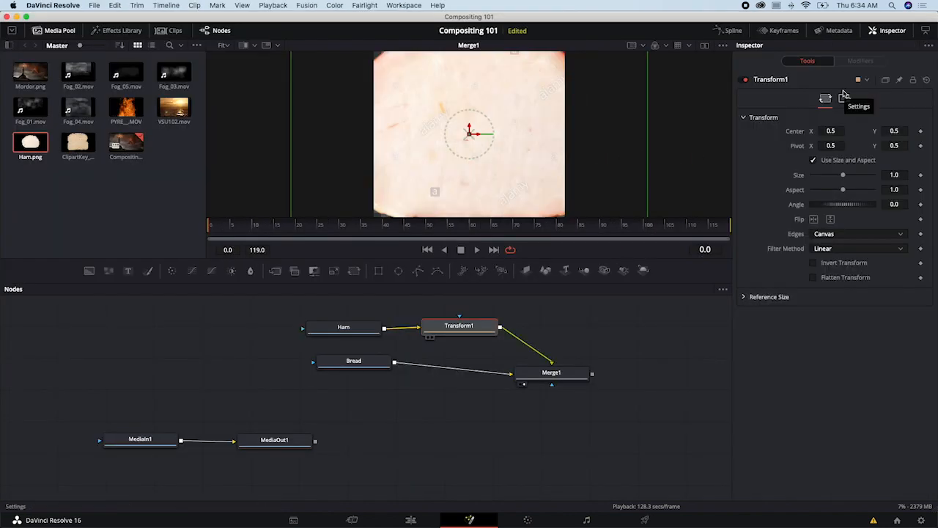
{"action": "left_click_drag", "start_coordinate": [844, 176], "coordinate": [827, 176]}
{"action": "mouse_move", "coordinate": [480, 133]}
{"action": "left_mouse_down"}
{"action": "mouse_move", "coordinate": [490, 137]}
{"action": "mouse_move", "coordinate": [476, 137]}
{"action": "left_mouse_up"}
- Rearrange the node graph so Merge1 follows Transform1 in the Ham row and Bread sits directly below Merge1
{"action": "left_click_drag", "start_coordinate": [446, 326], "coordinate": [441, 327]}
{"action": "left_click_drag", "start_coordinate": [368, 362], "coordinate": [358, 376]}
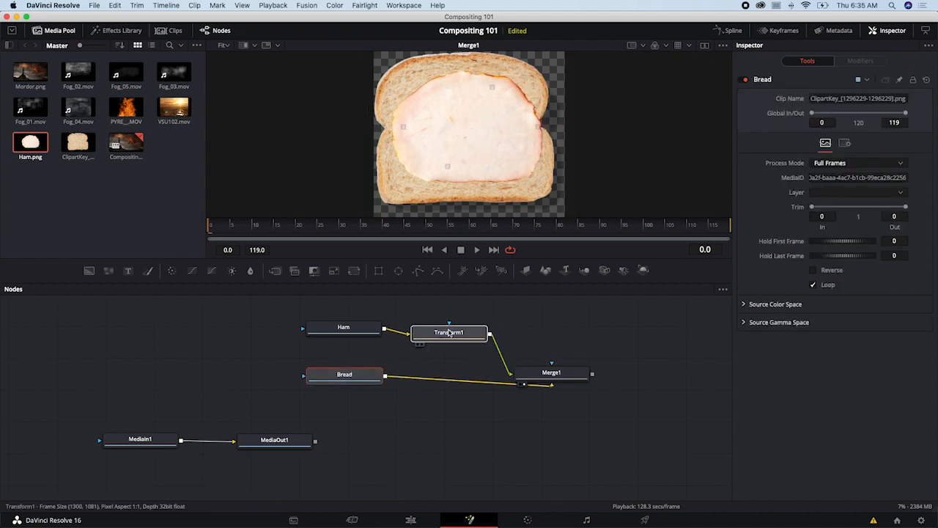
{"action": "left_click_drag", "start_coordinate": [456, 328], "coordinate": [459, 330]}
{"action": "left_click_drag", "start_coordinate": [536, 374], "coordinate": [573, 335]}
{"action": "left_click_drag", "start_coordinate": [350, 381], "coordinate": [595, 438]}
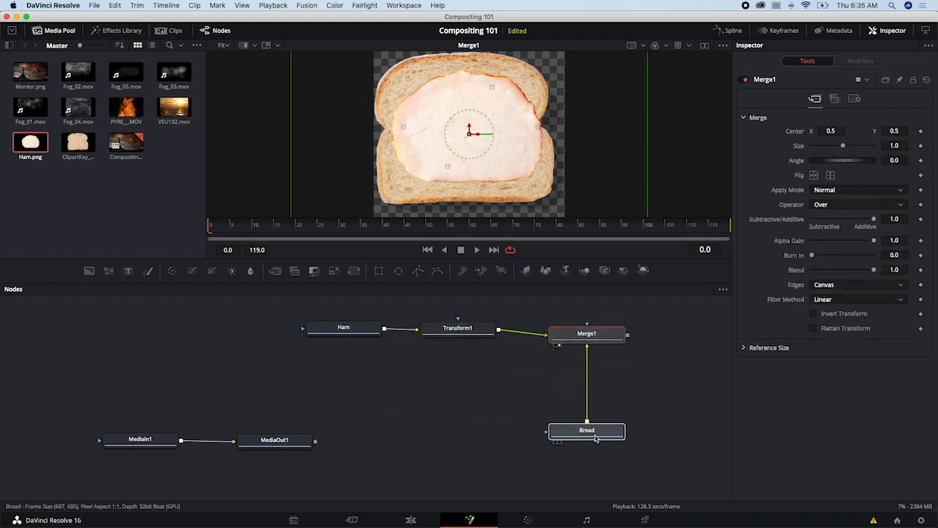
- Pan across the node graph and zoom in and out on the merged image in the viewer
{"action": "left_click_drag", "start_coordinate": [616, 373], "coordinate": [552, 377]}
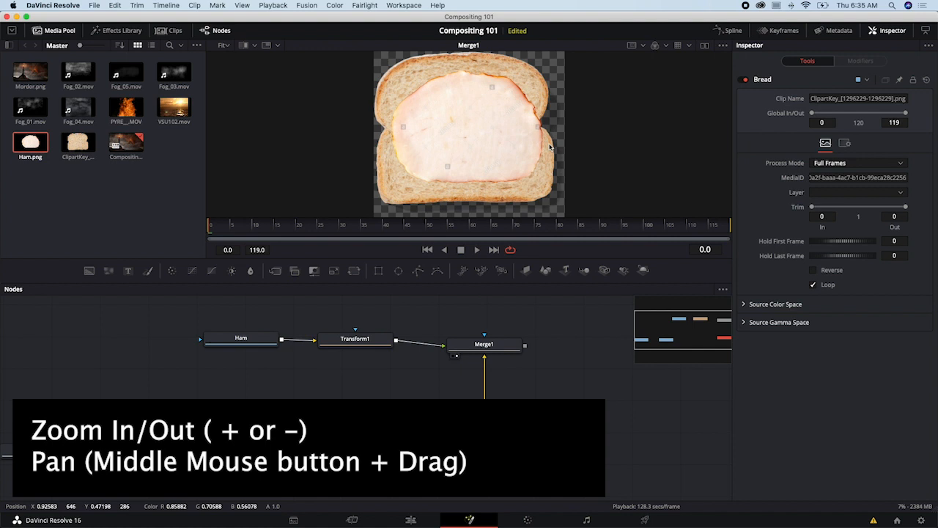
{"action": "key", "text": "plus"}
{"action": "key", "text": "minus"}
{"action": "key", "text": "minus"}
{"action": "key", "text": "plus"}
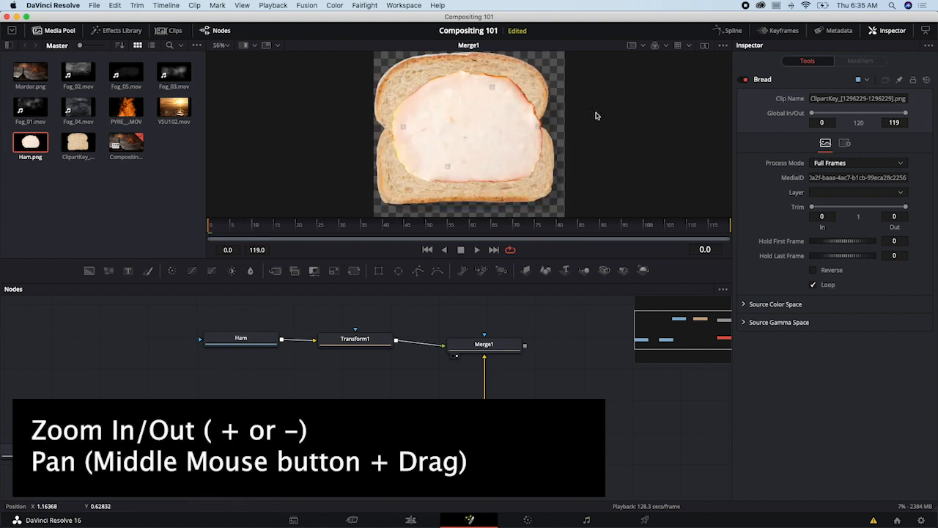
- Rename the Merge1 node as BottomBreadHam and adjust the placement of it and the Bread node
{"action": "left_click_drag", "start_coordinate": [493, 440], "coordinate": [440, 432]}
{"action": "right_click", "coordinate": [494, 349]}
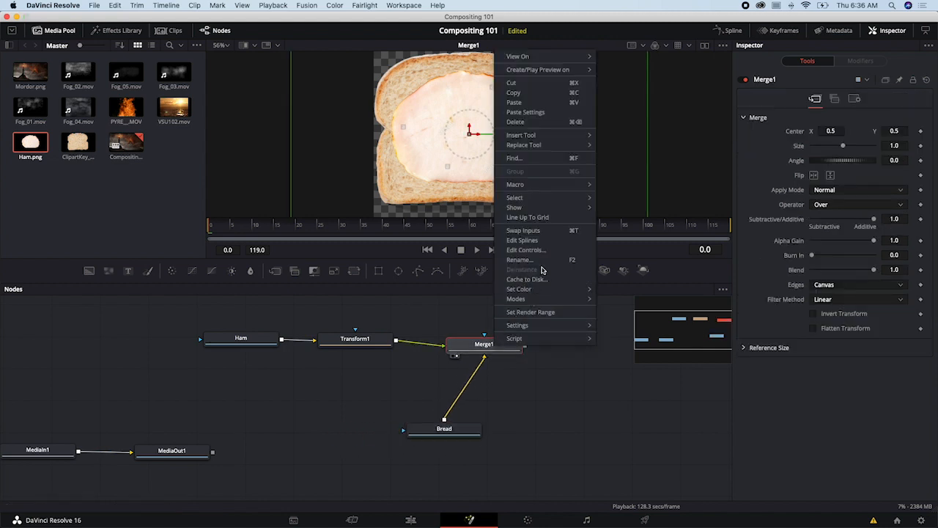
{"action": "left_click", "coordinate": [517, 261]}
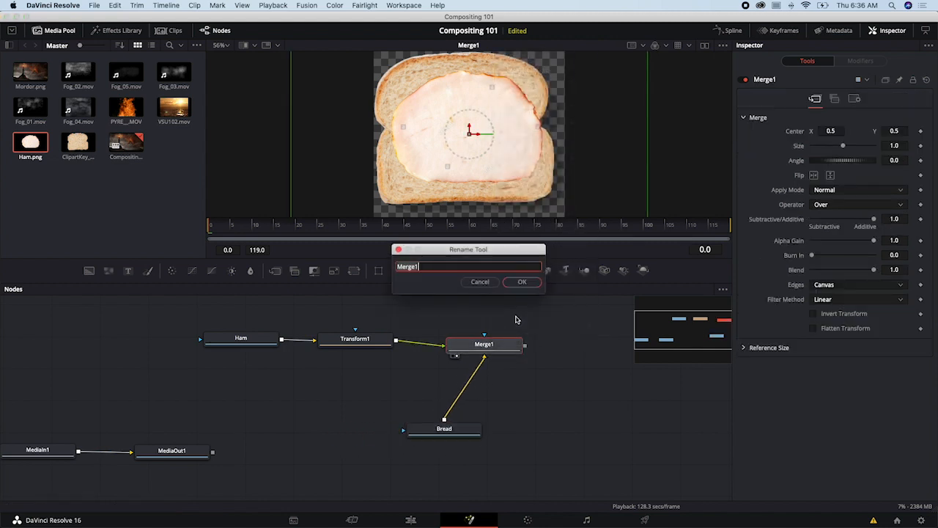
{"action": "type", "text": "Bottom Bread + Ham"}
{"action": "key", "text": "Return"}
{"action": "left_click_drag", "start_coordinate": [505, 353], "coordinate": [502, 363]}
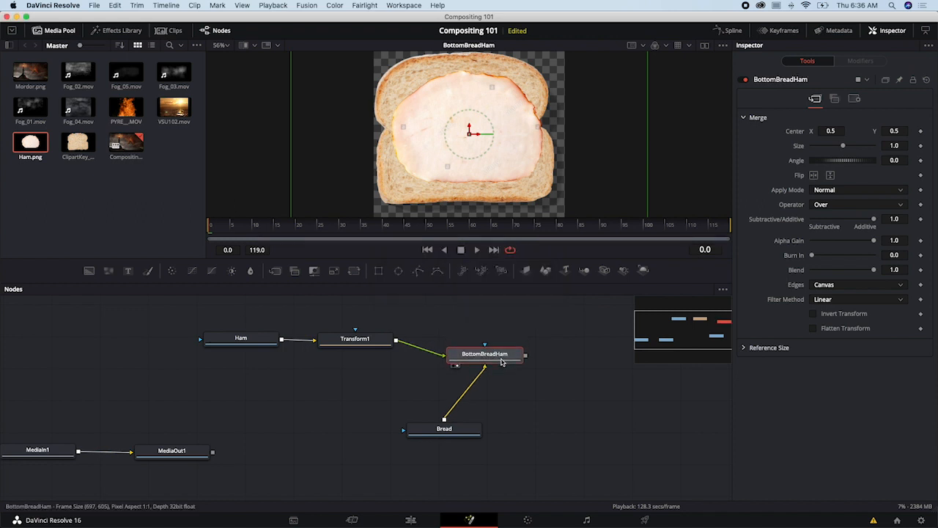
- Add a new Merge node after BottomBreadHam and move Bread back underneath BottomBreadHam
{"action": "left_click_drag", "start_coordinate": [461, 431], "coordinate": [496, 436]}
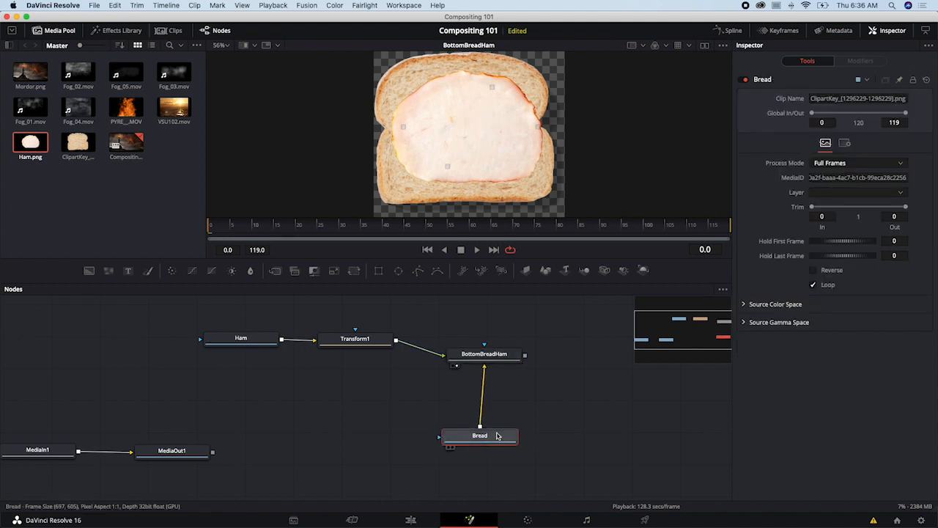
{"action": "left_click", "coordinate": [502, 357]}
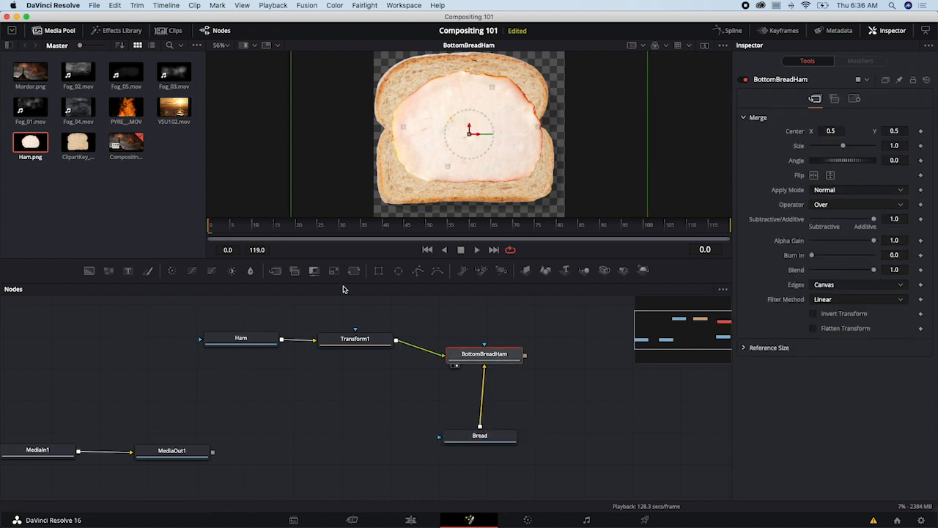
{"action": "left_click", "coordinate": [275, 270]}
{"action": "left_click_drag", "start_coordinate": [601, 360], "coordinate": [605, 377]}
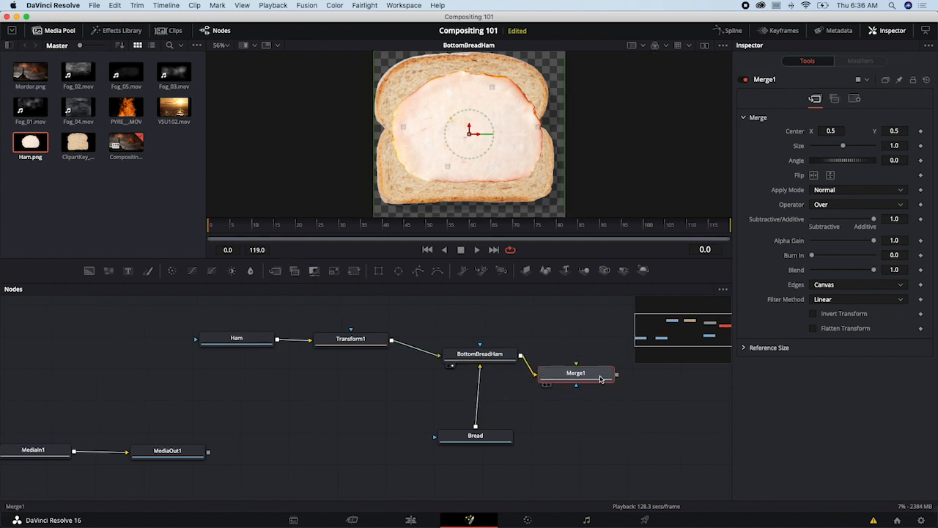
- Rename the new Merge node as BreadandHamBread and position it beside BottomBreadHam
{"action": "right_click", "coordinate": [603, 376]}
{"action": "left_click", "coordinate": [625, 291]}
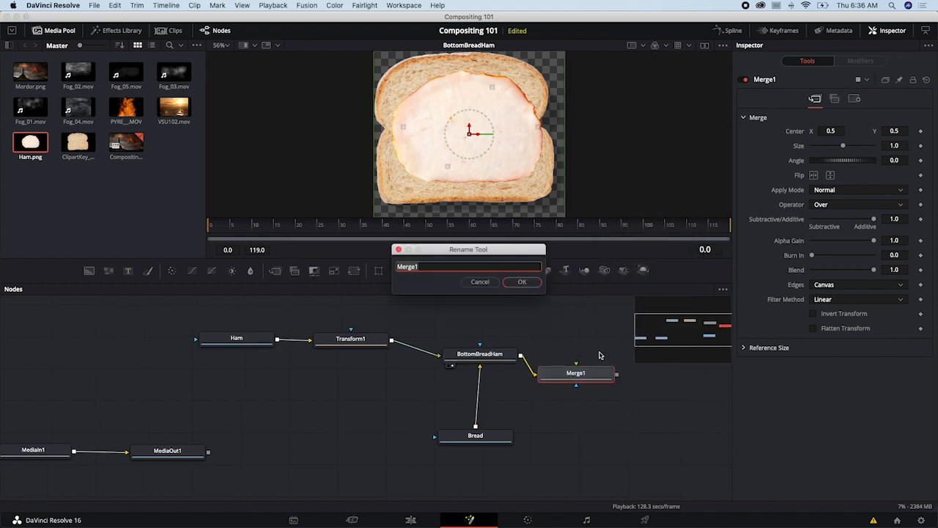
{"action": "type", "text": "Bread and Ham + Bread"}
{"action": "key", "text": "Return"}
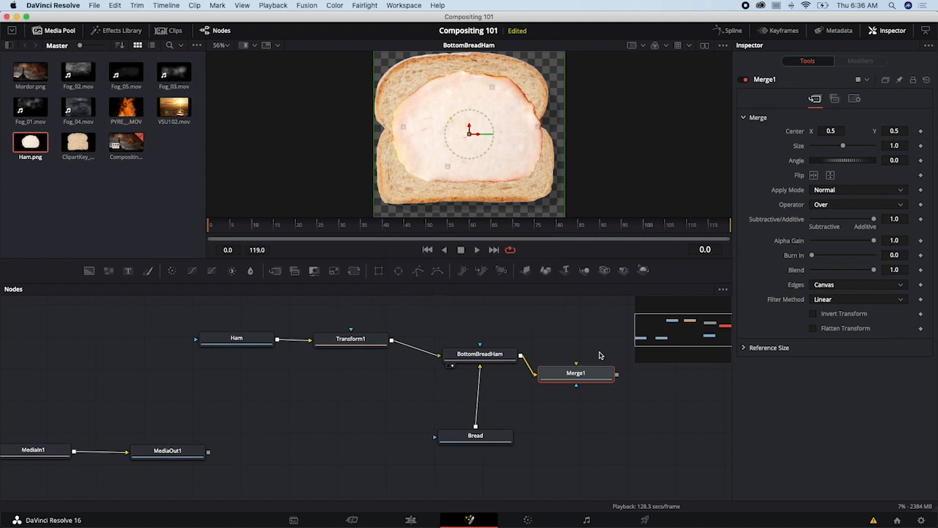
{"action": "left_click_drag", "start_coordinate": [597, 379], "coordinate": [601, 359]}
- Connect Bread's output to the foreground input of BreadandHamBread and move that merge farther from BottomBreadHam
{"action": "left_click_drag", "start_coordinate": [550, 394], "coordinate": [398, 402]}
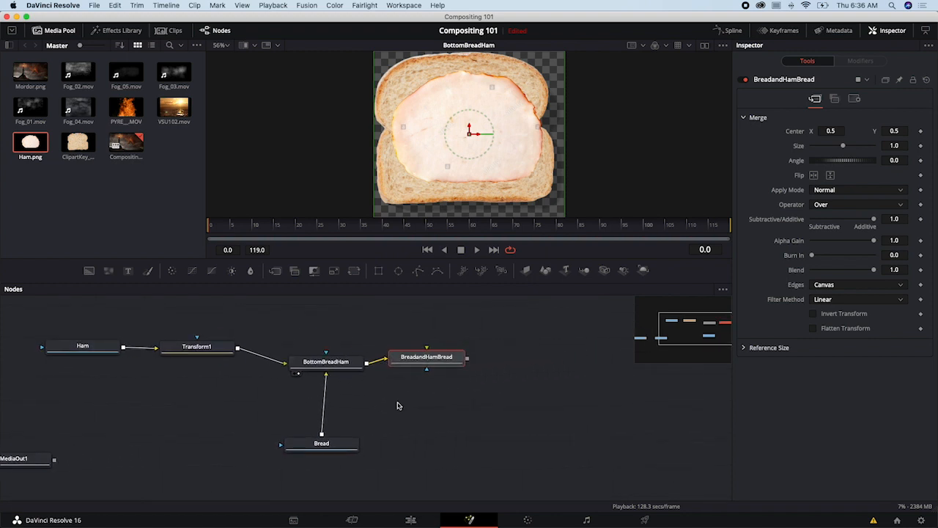
{"action": "left_click_drag", "start_coordinate": [323, 436], "coordinate": [341, 438]}
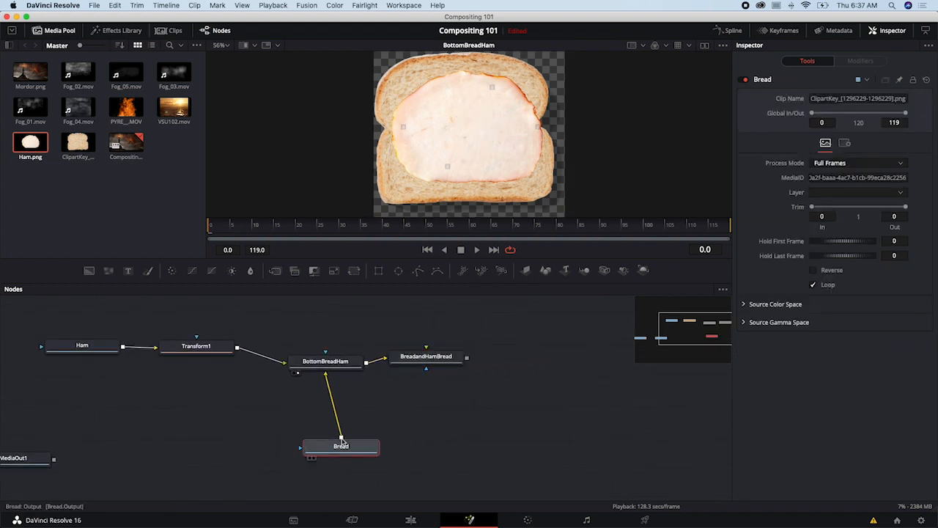
{"action": "left_click_drag", "start_coordinate": [341, 438], "coordinate": [426, 351]}
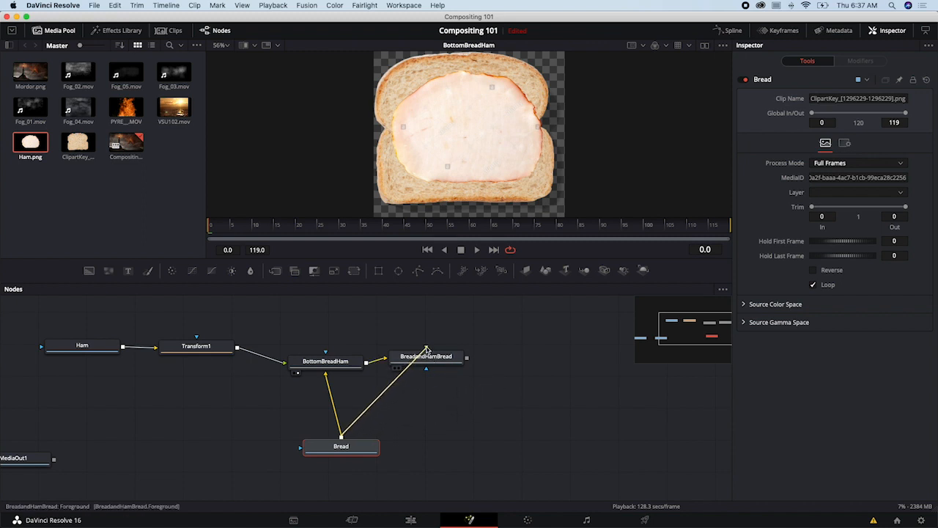
{"action": "left_click_drag", "start_coordinate": [437, 363], "coordinate": [459, 362]}
{"action": "left_click", "coordinate": [460, 361]}
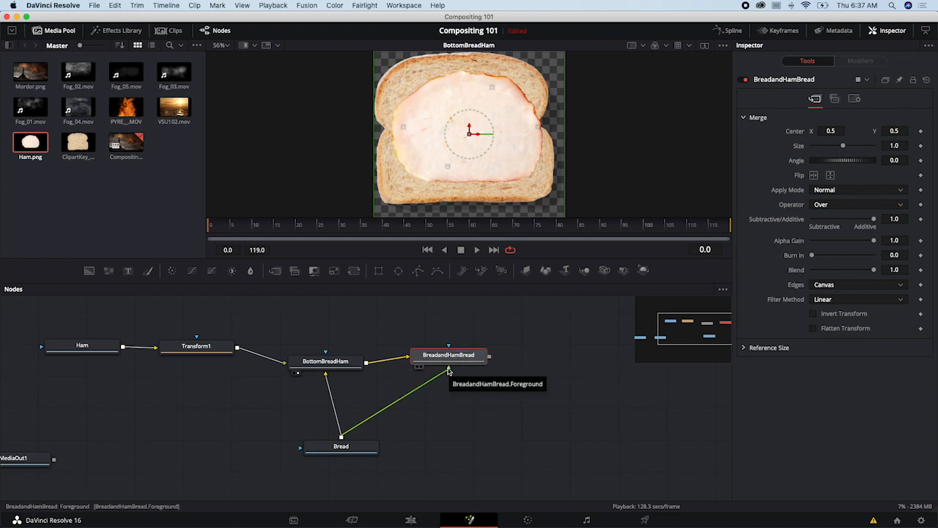
- Line up BottomBreadHam and BreadandHamBread in the graph and display BreadandHamBread in the viewer
{"action": "left_click_drag", "start_coordinate": [449, 360], "coordinate": [436, 367]}
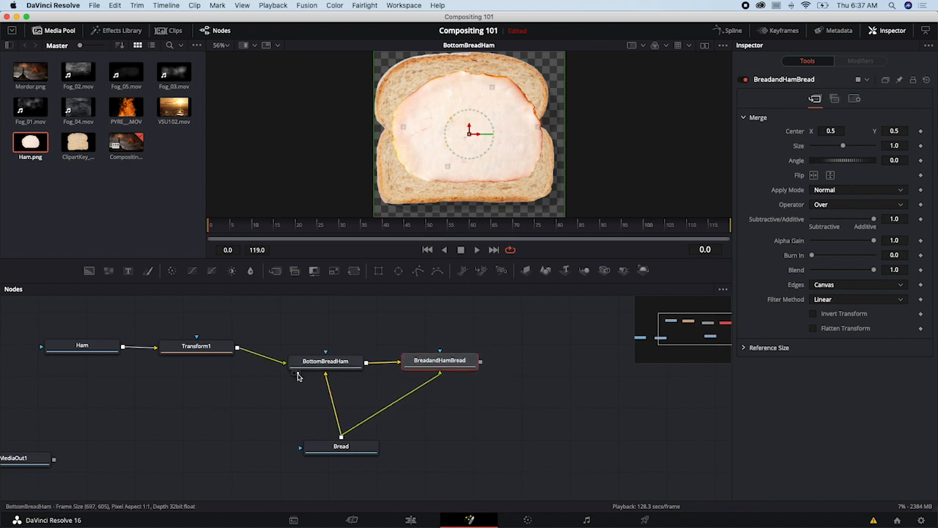
{"action": "left_click_drag", "start_coordinate": [323, 362], "coordinate": [333, 364]}
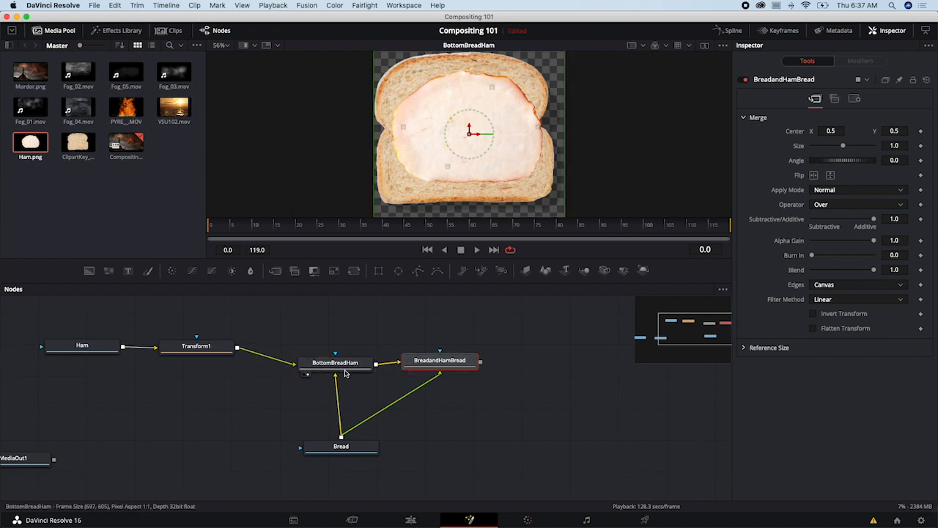
{"action": "left_click_drag", "start_coordinate": [426, 362], "coordinate": [428, 366]}
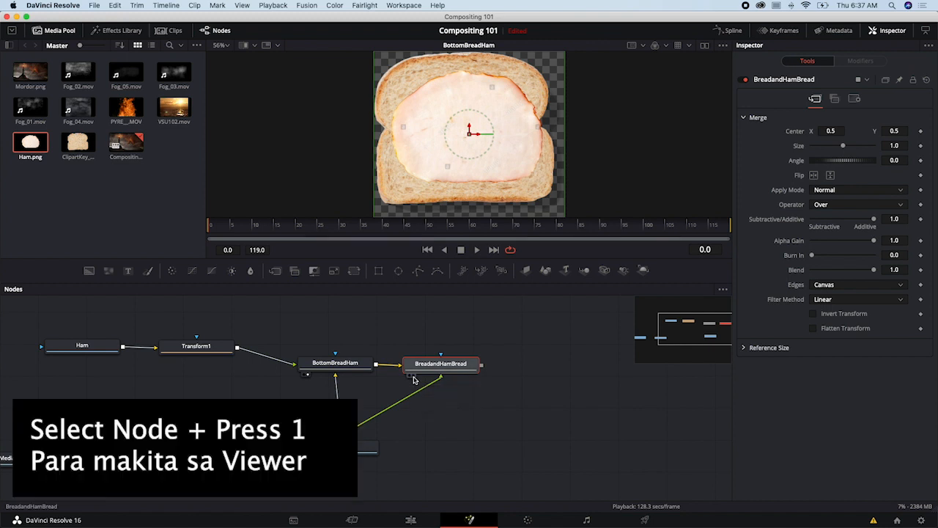
{"action": "key", "text": "1"}
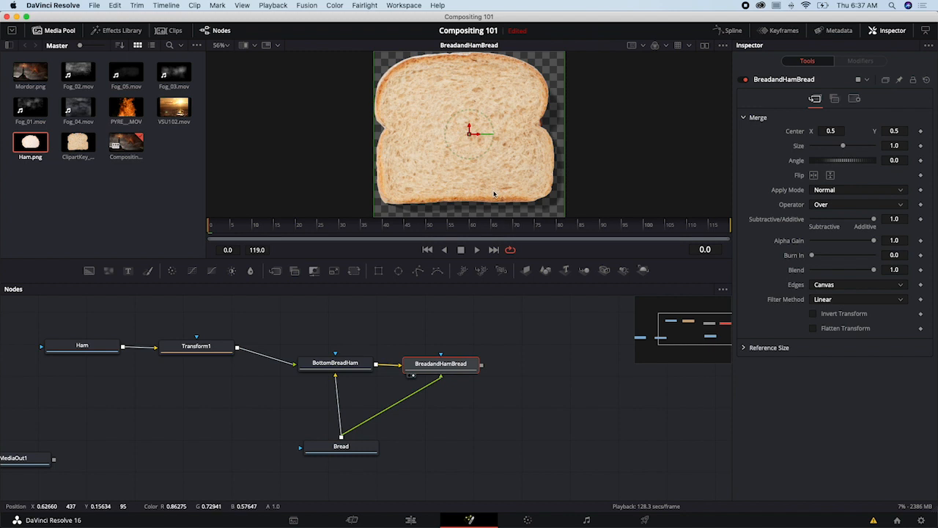
{"action": "left_click_drag", "start_coordinate": [452, 364], "coordinate": [455, 371]}
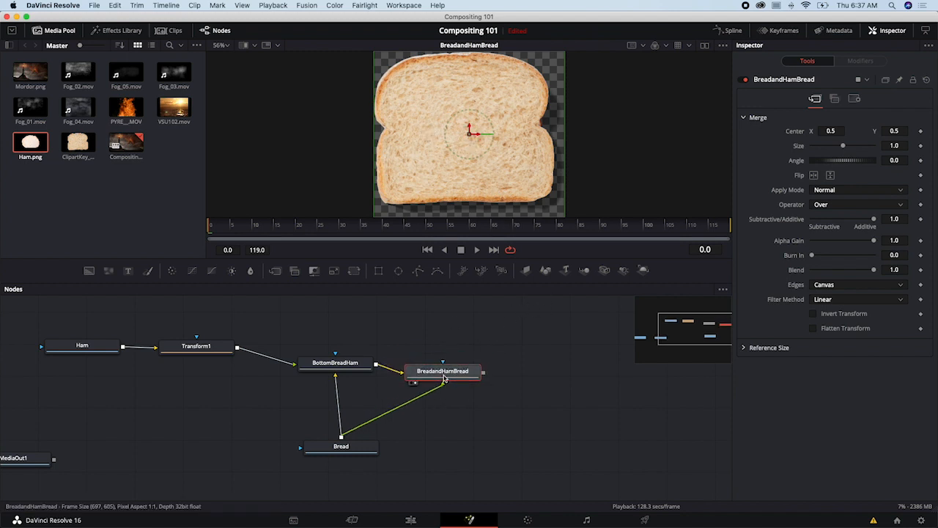
{"action": "mouse_move", "coordinate": [341, 364]}
{"action": "left_mouse_down"}
{"action": "mouse_move", "coordinate": [325, 361]}
{"action": "mouse_move", "coordinate": [339, 362]}
{"action": "left_mouse_up"}
{"action": "left_click_drag", "start_coordinate": [434, 379], "coordinate": [433, 378]}
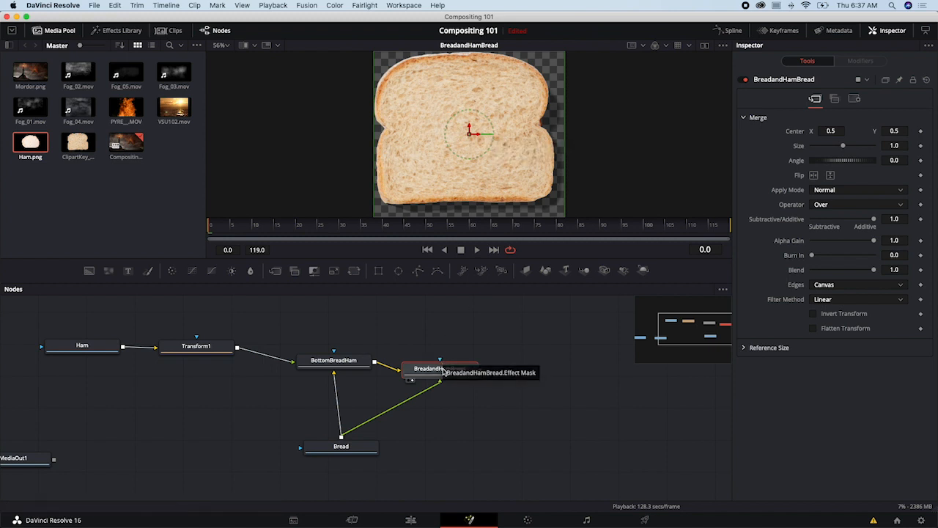
- Insert a Transform node after Bread, then detach it into the empty area beyond BreadandHamBread
{"action": "left_click_drag", "start_coordinate": [350, 445], "coordinate": [362, 463]}
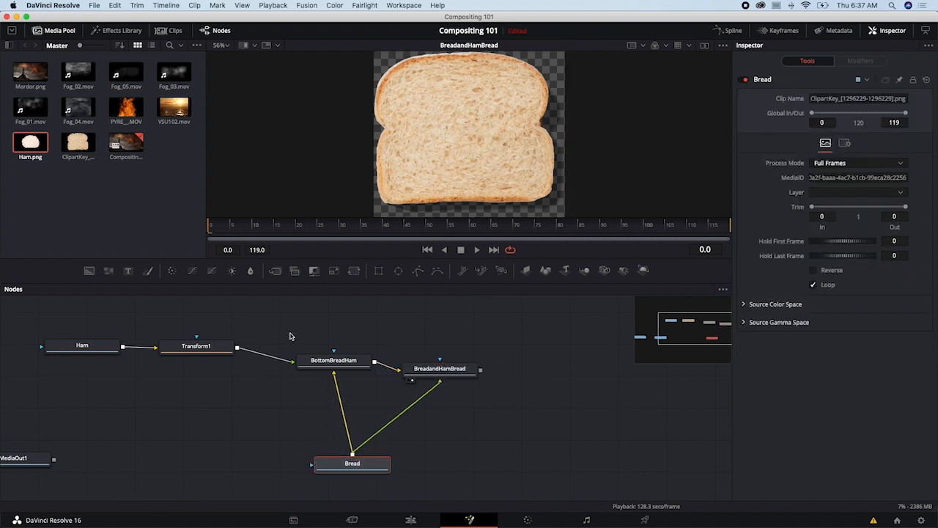
{"action": "left_click", "coordinate": [355, 275]}
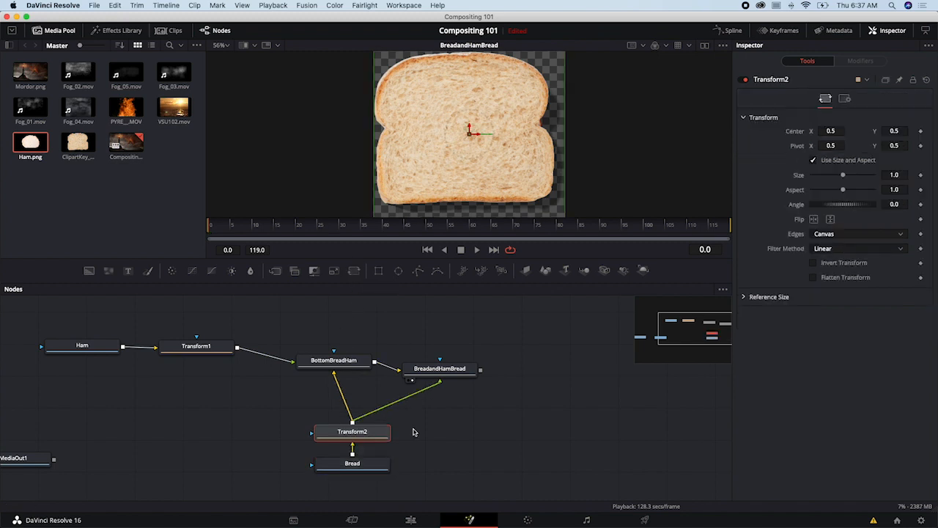
{"action": "mouse_move", "coordinate": [370, 438]}
{"action": "left_mouse_down"}
{"action": "mouse_move", "coordinate": [417, 448]}
{"action": "mouse_move", "coordinate": [357, 439]}
{"action": "mouse_move", "coordinate": [379, 440]}
{"action": "left_mouse_up"}
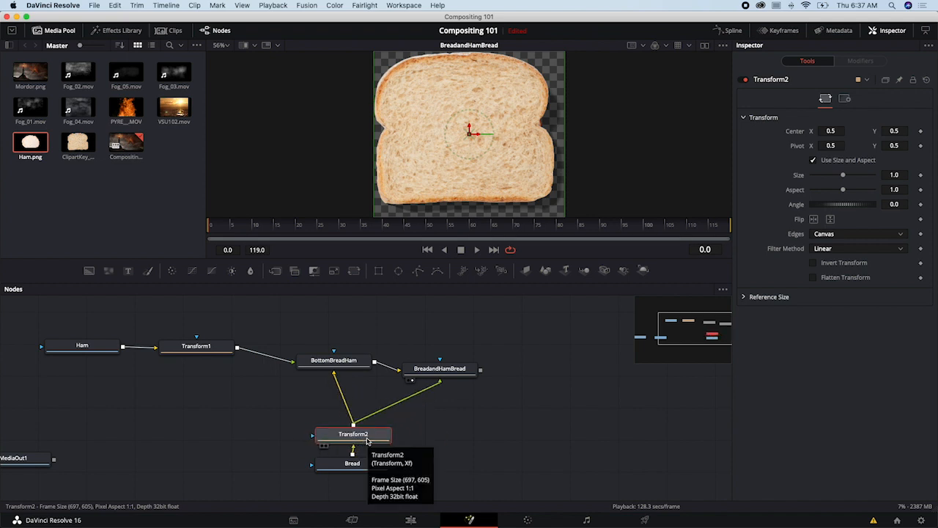
{"action": "left_click_drag", "start_coordinate": [349, 439], "coordinate": [571, 424]}
{"action": "left_click_drag", "start_coordinate": [352, 471], "coordinate": [355, 480]}
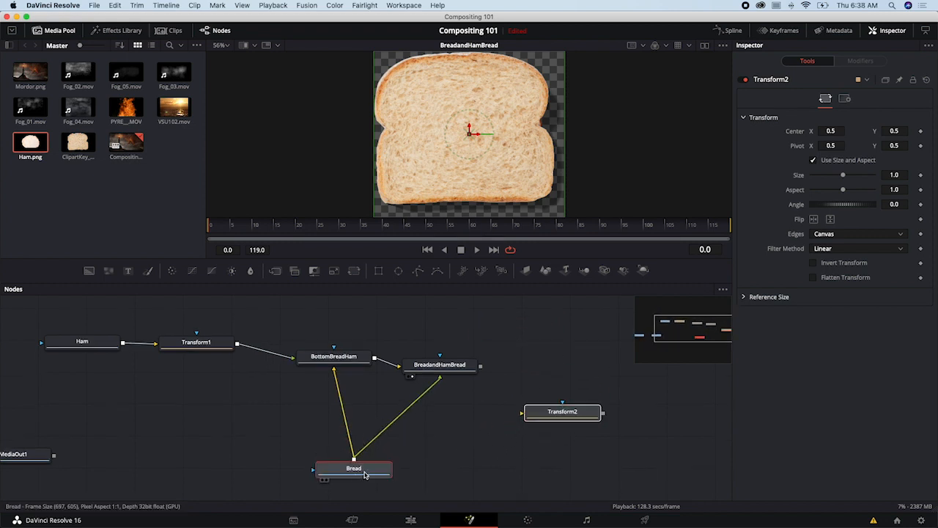
- Disconnect Bread from the foreground input of BreadandHamBread and connect it again
{"action": "left_click", "coordinate": [402, 413]}
{"action": "left_click", "coordinate": [422, 435]}
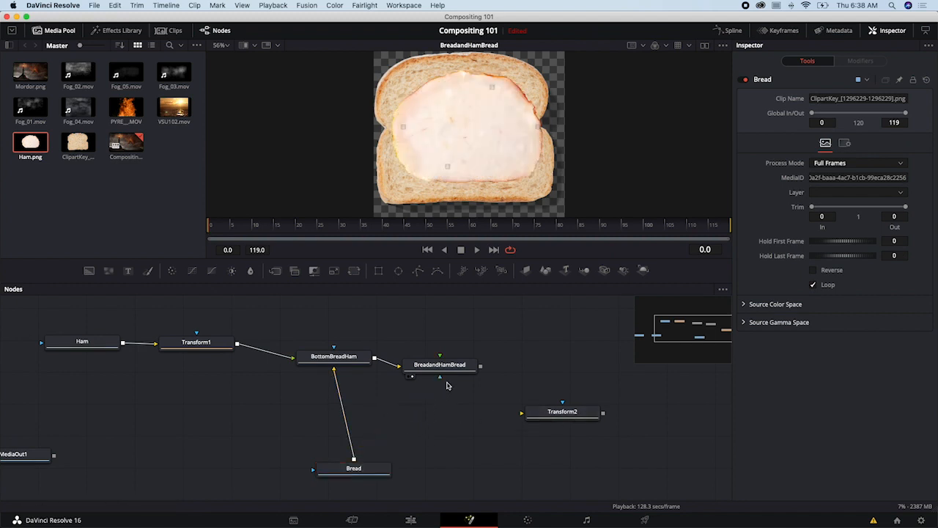
{"action": "left_click_drag", "start_coordinate": [353, 459], "coordinate": [479, 369]}
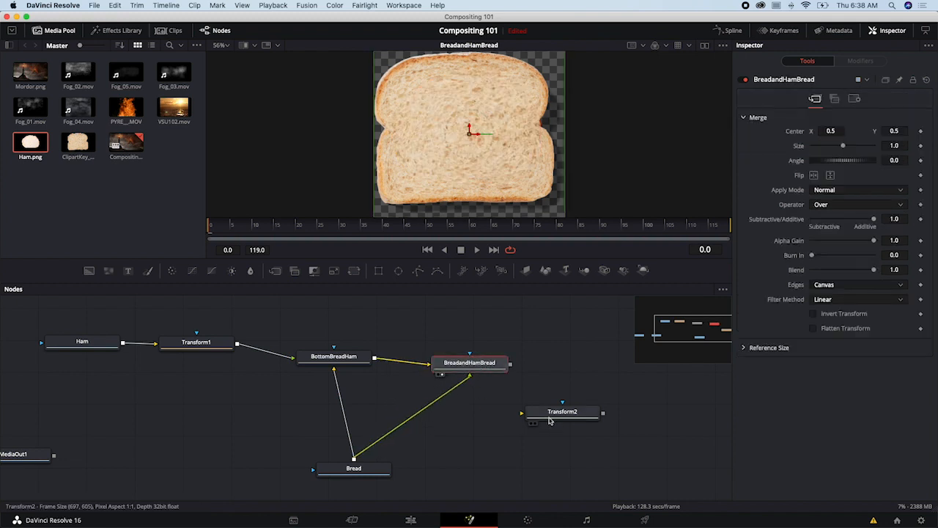
- Wire Transform2 by hand between Bread and the foreground input of BreadandHamBread, placing it between the two nodes
{"action": "left_click_drag", "start_coordinate": [555, 417], "coordinate": [489, 423]}
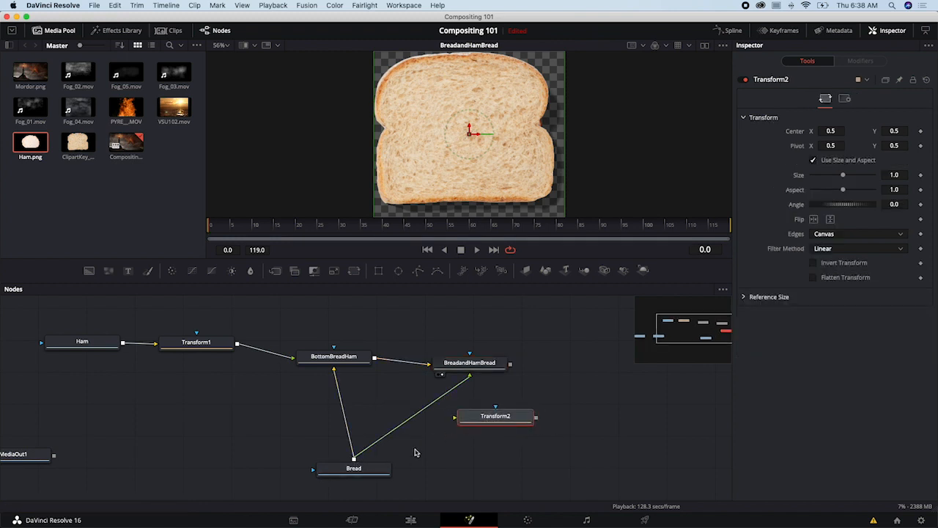
{"action": "left_click_drag", "start_coordinate": [485, 422], "coordinate": [429, 442]}
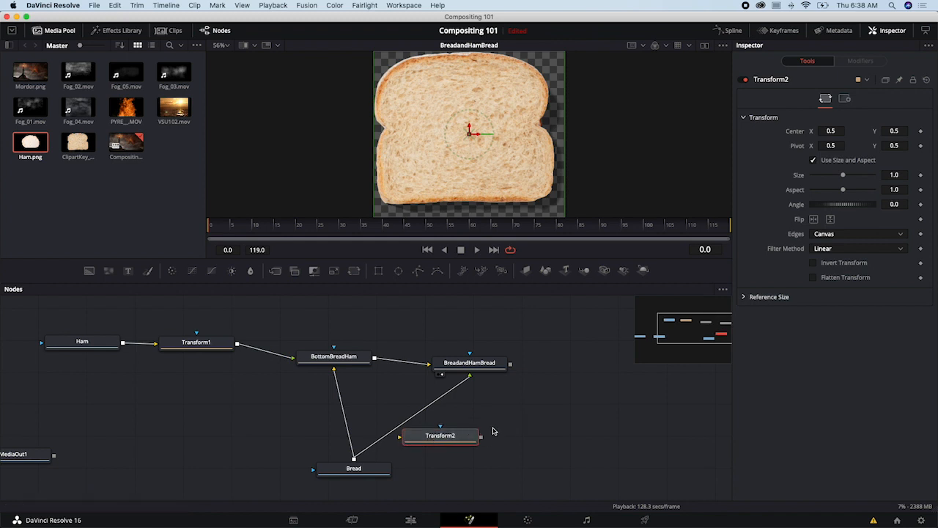
{"action": "left_click_drag", "start_coordinate": [354, 459], "coordinate": [401, 438]}
{"action": "left_click_drag", "start_coordinate": [484, 441], "coordinate": [469, 375]}
{"action": "left_click_drag", "start_coordinate": [456, 442], "coordinate": [489, 425]}
- Undo the manual Transform2 wiring and move the loose Transform2 away from Bread
{"action": "key", "text": "super+z"}
{"action": "key", "text": "super+z"}
{"action": "left_click_drag", "start_coordinate": [466, 440], "coordinate": [559, 420]}
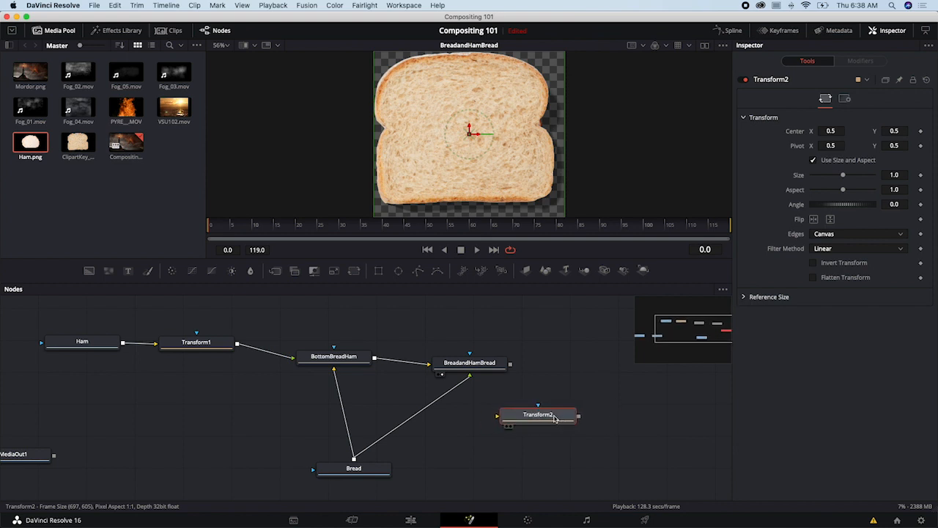
- Insert Transform2 directly into the link from Bread to BreadandHamBread and place it below that merge
{"action": "left_click_drag", "start_coordinate": [555, 418], "coordinate": [417, 415]}
{"action": "left_click", "coordinate": [354, 469]}
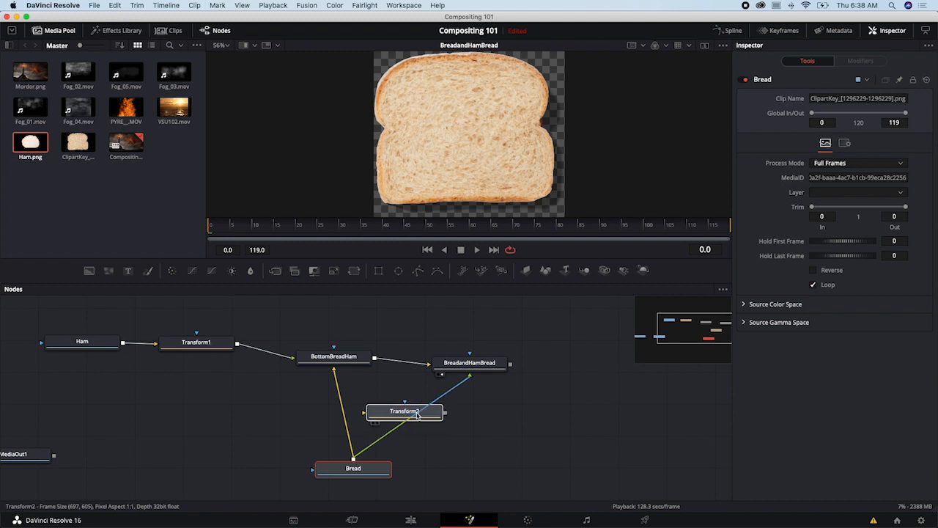
{"action": "left_click_drag", "start_coordinate": [417, 415], "coordinate": [419, 415]}
{"action": "left_click_drag", "start_coordinate": [418, 415], "coordinate": [444, 434]}
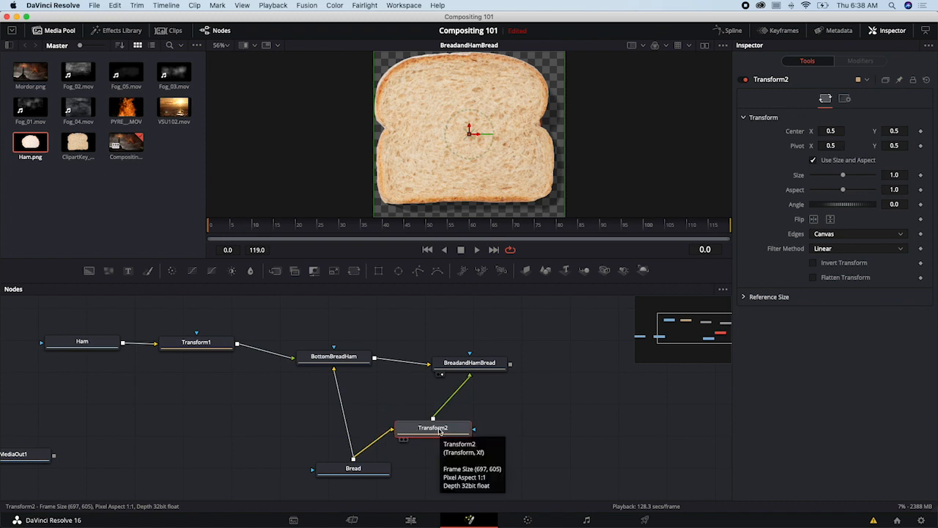
{"action": "left_click_drag", "start_coordinate": [429, 434], "coordinate": [454, 426]}
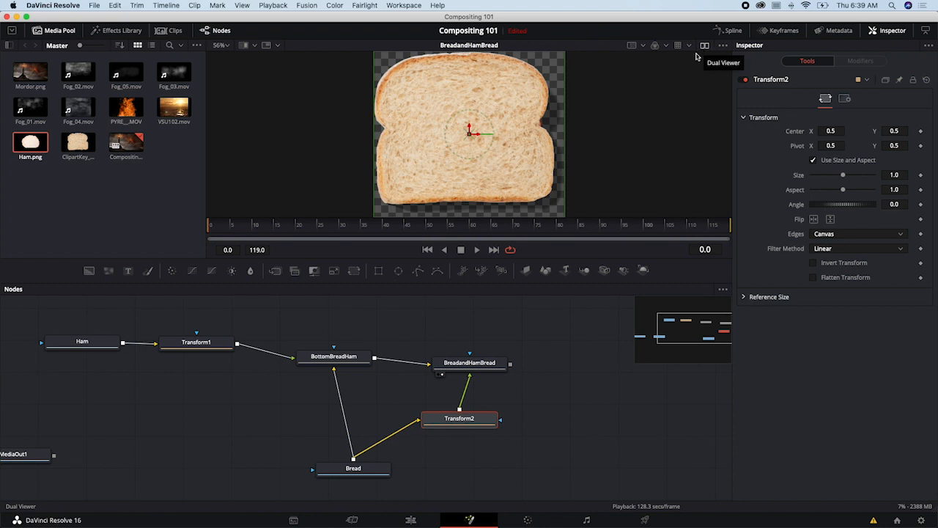
- With Transform2, shift the upper bread slice sideways to Center X about 0.239 and set its size to 0.98
{"action": "left_click_drag", "start_coordinate": [478, 134], "coordinate": [429, 149]}
{"action": "left_click_drag", "start_coordinate": [458, 113], "coordinate": [427, 139]}
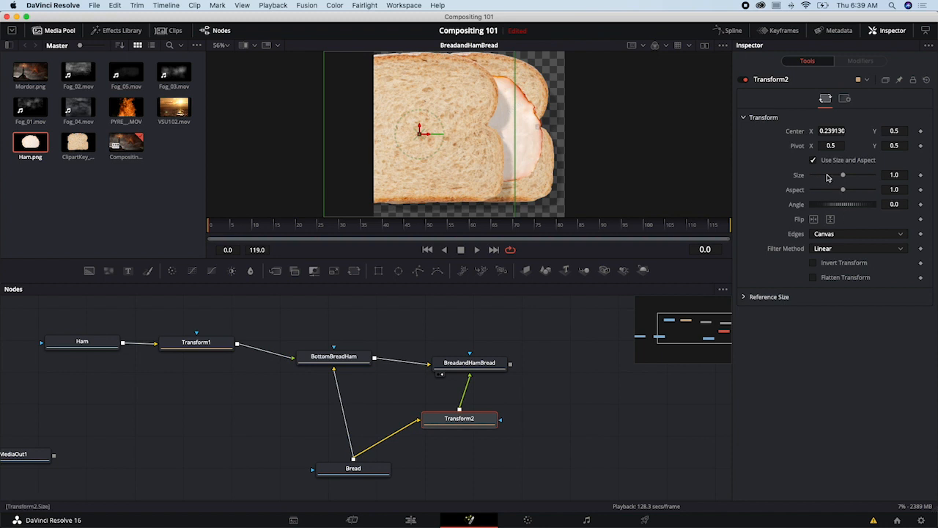
{"action": "mouse_move", "coordinate": [845, 177]}
{"action": "left_mouse_down"}
{"action": "mouse_move", "coordinate": [836, 182]}
{"action": "mouse_move", "coordinate": [844, 178]}
{"action": "left_mouse_up"}
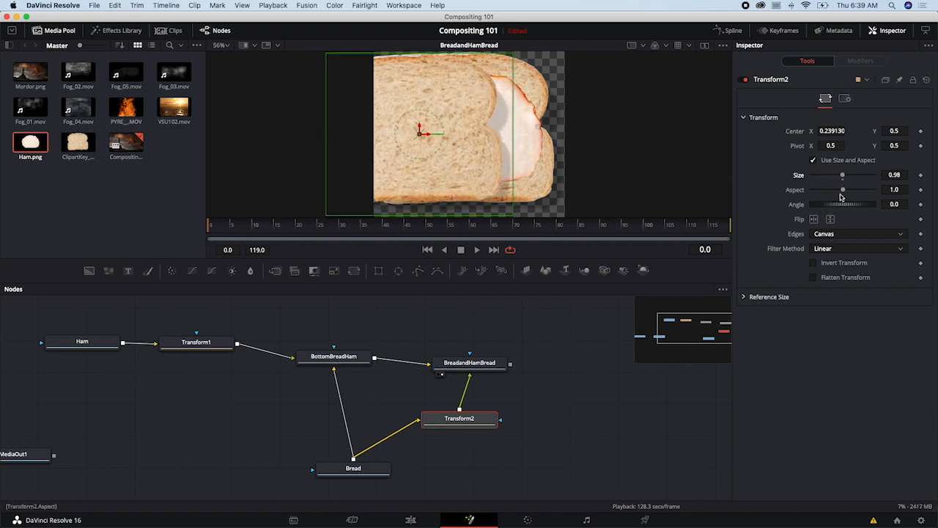
- Try rotating the upper bread slice to an angle of -10.4 in Transform2, and undo the rotation
{"action": "left_click_drag", "start_coordinate": [838, 207], "coordinate": [841, 207]}
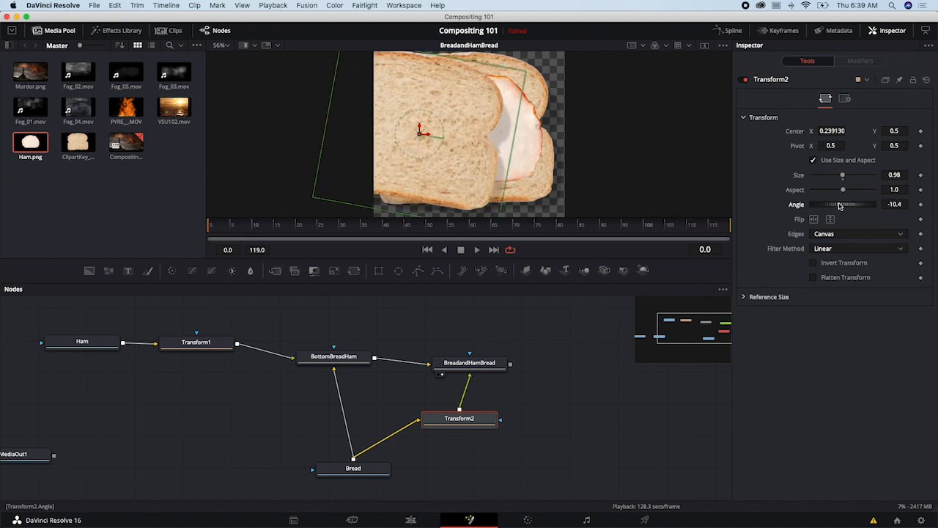
{"action": "key", "text": "super+z"}
- Spread out the sandwich graph by repositioning Transform2, Bread, both merges, Transform1 and Ham
{"action": "left_click_drag", "start_coordinate": [464, 416], "coordinate": [489, 405]}
{"action": "mouse_move", "coordinate": [431, 136]}
{"action": "left_mouse_down"}
{"action": "mouse_move", "coordinate": [477, 136]}
{"action": "mouse_move", "coordinate": [427, 136]}
{"action": "left_mouse_up"}
{"action": "left_click_drag", "start_coordinate": [366, 469], "coordinate": [385, 462]}
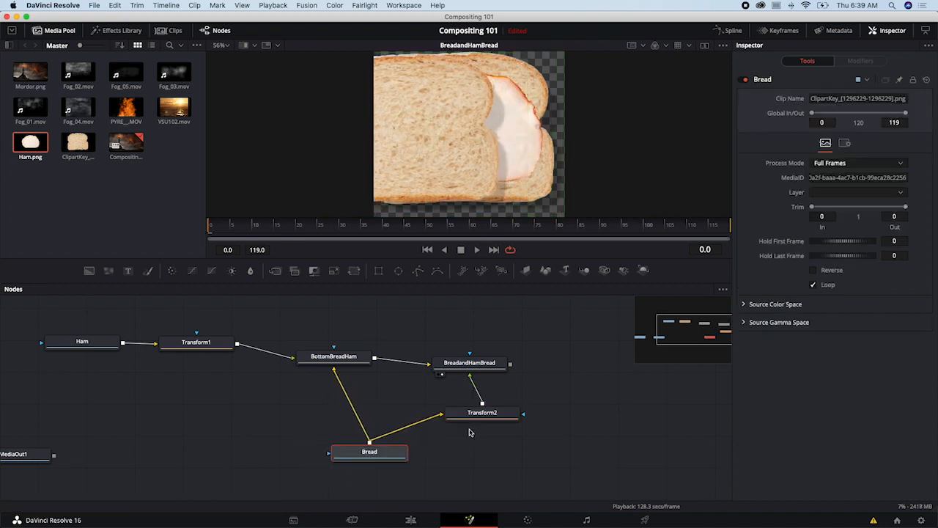
{"action": "left_click_drag", "start_coordinate": [481, 415], "coordinate": [500, 432]}
{"action": "left_click_drag", "start_coordinate": [474, 365], "coordinate": [488, 356]}
{"action": "mouse_move", "coordinate": [338, 361]}
{"action": "left_mouse_down"}
{"action": "mouse_move", "coordinate": [348, 350]}
{"action": "mouse_move", "coordinate": [271, 367]}
{"action": "mouse_move", "coordinate": [219, 393]}
{"action": "mouse_move", "coordinate": [296, 374]}
{"action": "mouse_move", "coordinate": [333, 349]}
{"action": "left_mouse_up"}
{"action": "left_click_drag", "start_coordinate": [206, 355], "coordinate": [217, 363]}
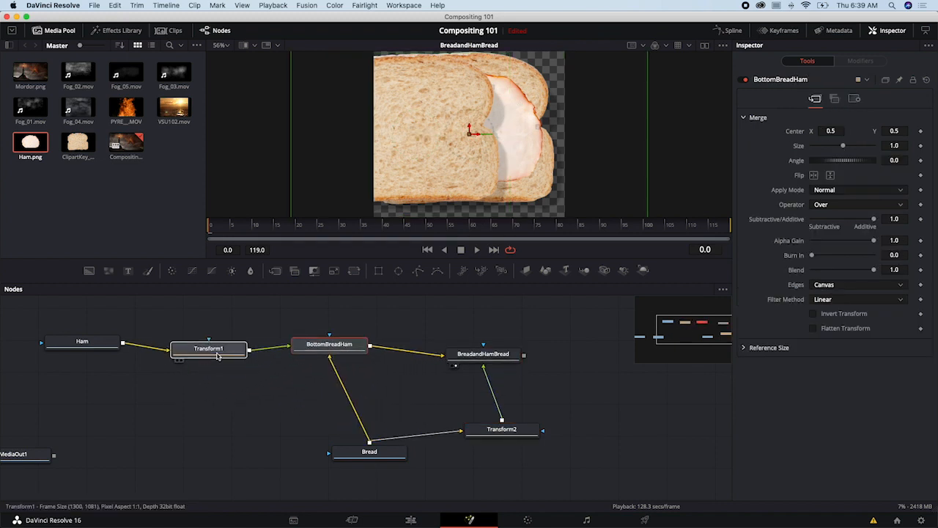
{"action": "left_click_drag", "start_coordinate": [96, 342], "coordinate": [112, 358]}
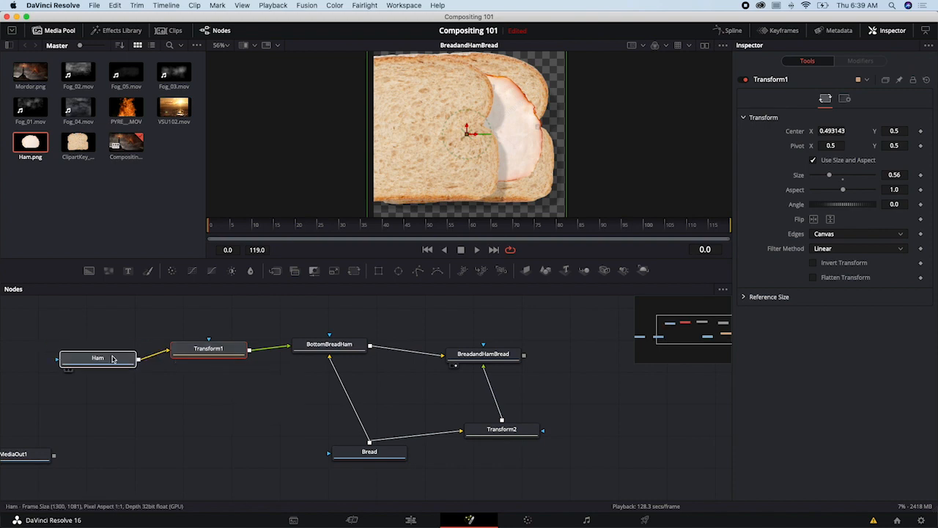
- Look at the layered Digital background composition in After Effects and return to the node graph in DaVinci Resolve
{"action": "scroll", "coordinate": [337, 379], "scroll_direction": "down", "scroll_amount": 2}
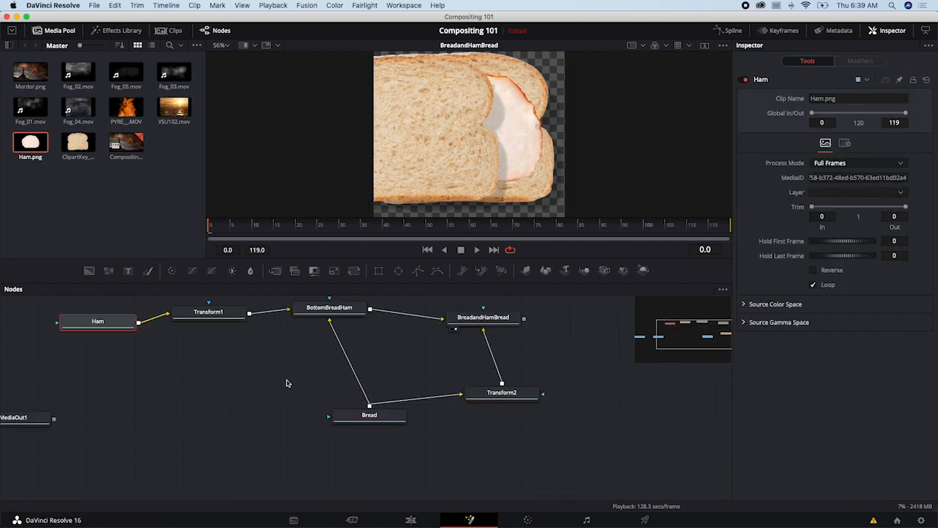
{"action": "key", "text": "super+Tab"}
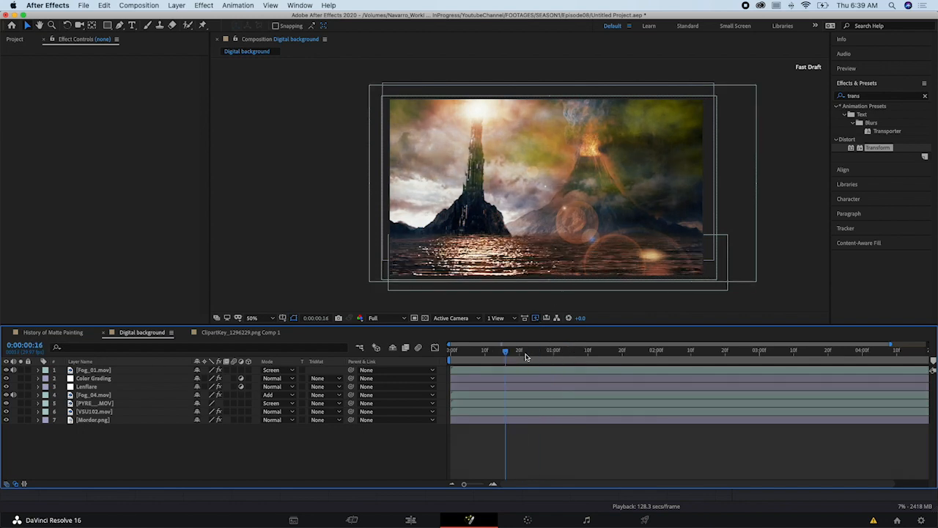
{"action": "key", "text": "super+Tab"}
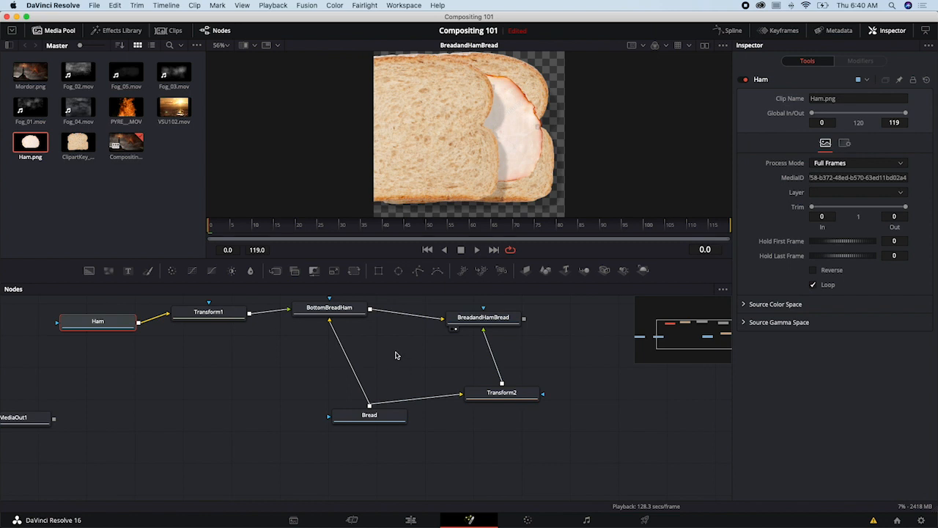
- Delete all the sandwich nodes, keeping only MediaIn1 and MediaOut1
{"action": "left_click_drag", "start_coordinate": [406, 345], "coordinate": [436, 377]}
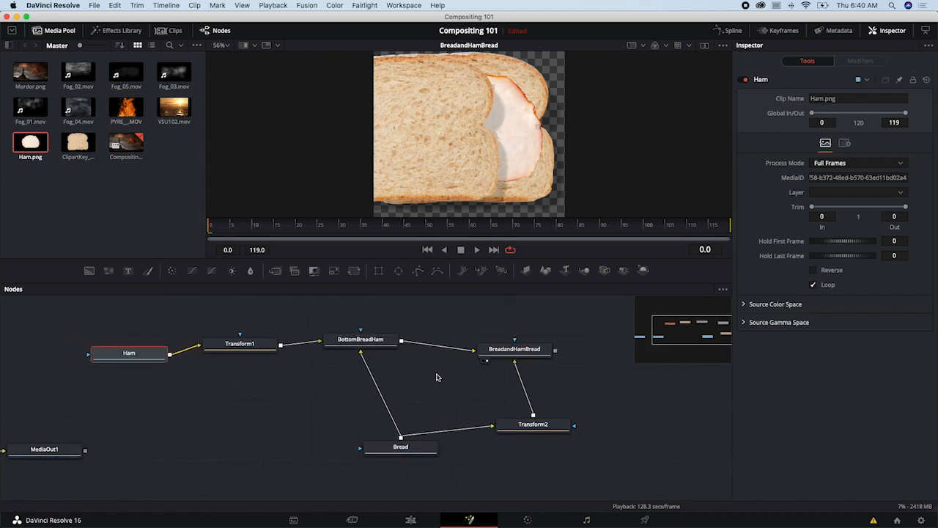
{"action": "left_click", "coordinate": [437, 377]}
{"action": "scroll", "coordinate": [437, 377], "scroll_direction": "down", "scroll_amount": 1}
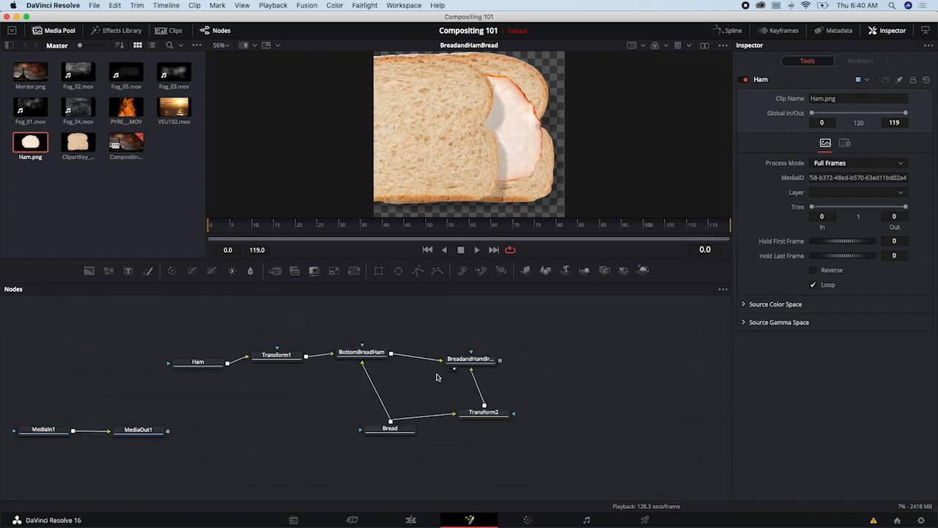
{"action": "scroll", "coordinate": [379, 375], "scroll_direction": "down", "scroll_amount": 1}
{"action": "left_click_drag", "start_coordinate": [250, 336], "coordinate": [470, 427]}
{"action": "key", "text": "Delete"}
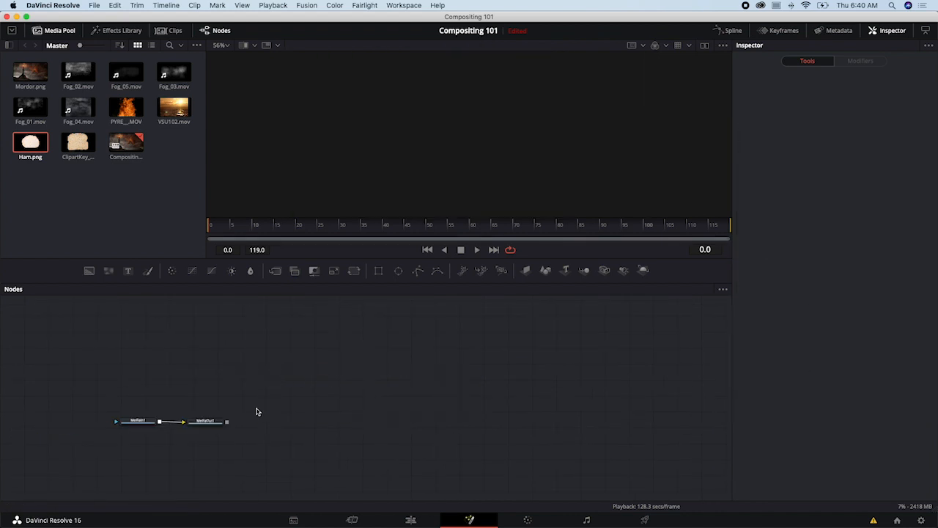
- Move MediaOut1 farther from MediaIn1, display MediaOut1 in the viewer and fit its image to the viewer
{"action": "left_click_drag", "start_coordinate": [206, 422], "coordinate": [254, 414]}
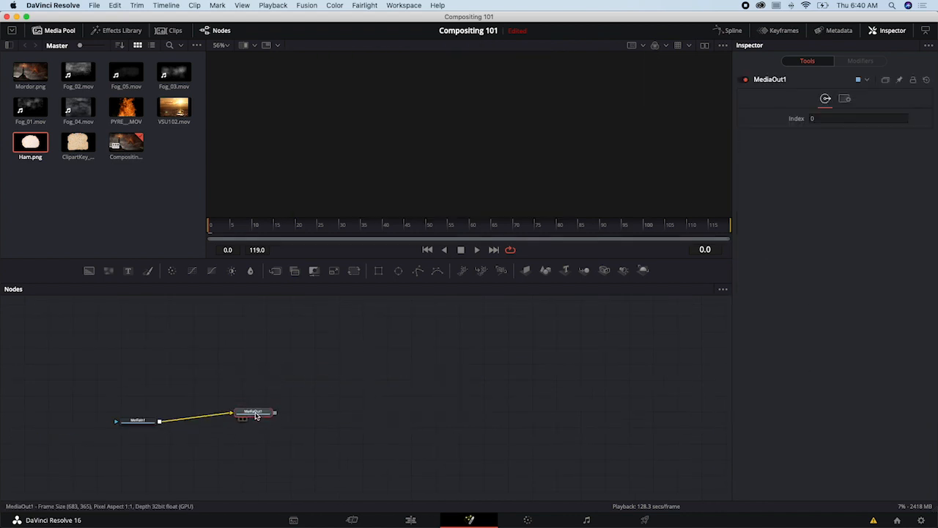
{"action": "scroll", "coordinate": [127, 425], "scroll_direction": "up", "scroll_amount": 4}
{"action": "left_click_drag", "start_coordinate": [142, 381], "coordinate": [462, 342]}
{"action": "mouse_move", "coordinate": [461, 393]}
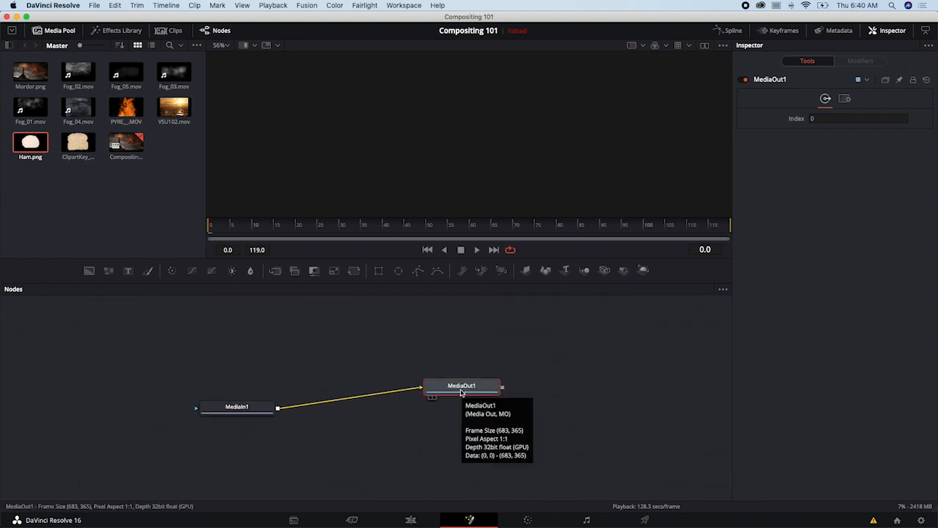
{"action": "key", "text": "1"}
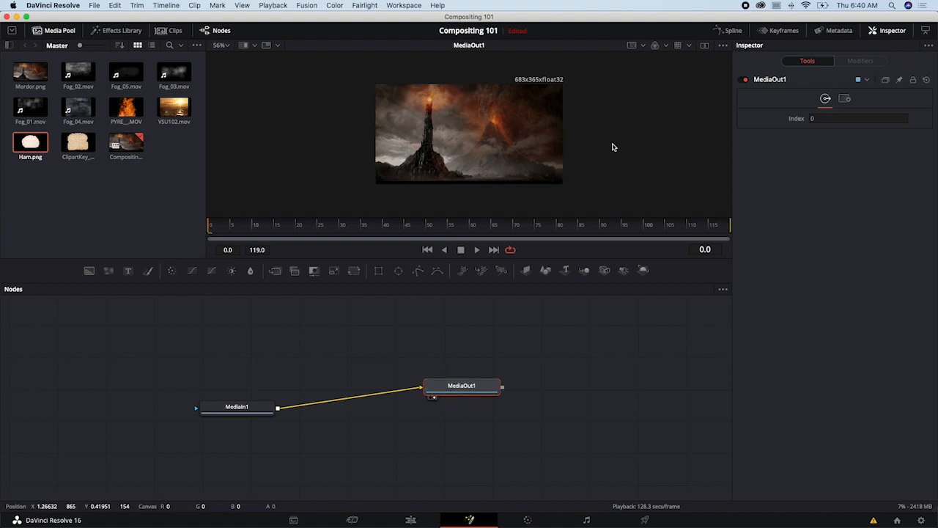
{"action": "key", "text": "ctrl+f"}
- Rename MediaIn1 as Mordor and move it farther away from MediaOut1
{"action": "left_click_drag", "start_coordinate": [263, 404], "coordinate": [229, 366]}
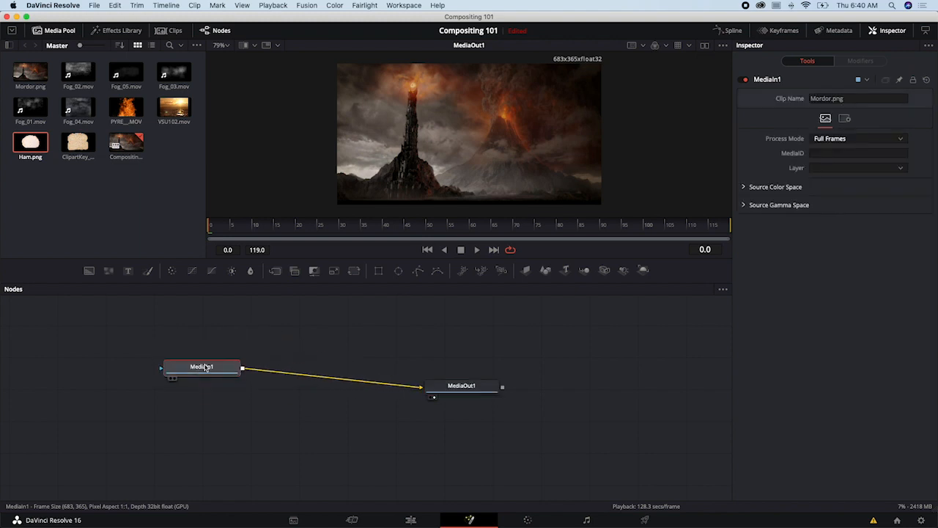
{"action": "right_click", "coordinate": [208, 364]}
{"action": "left_click", "coordinate": [250, 283]}
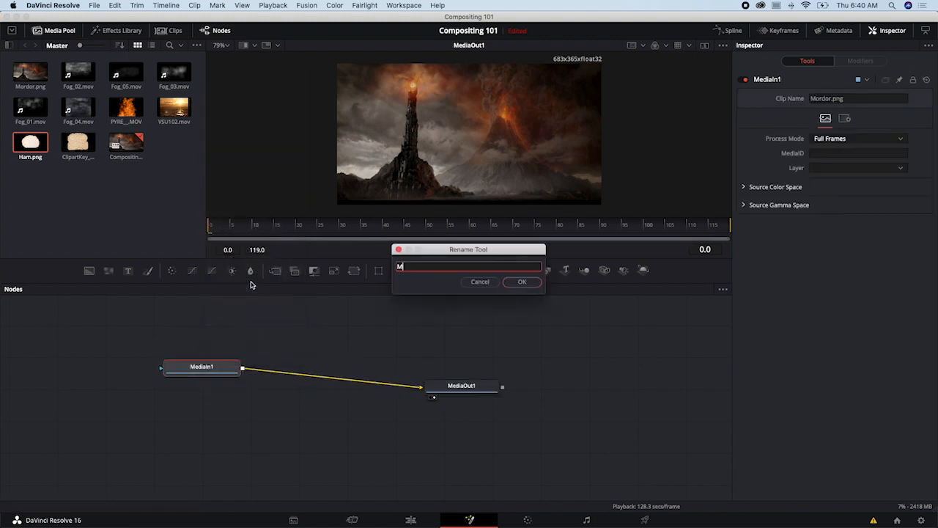
{"action": "key", "text": "Return"}
{"action": "left_click_drag", "start_coordinate": [200, 366], "coordinate": [164, 373]}
- Add VSU102.mov to the node graph and rename its node as Water
{"action": "left_click_drag", "start_coordinate": [174, 119], "coordinate": [214, 334]}
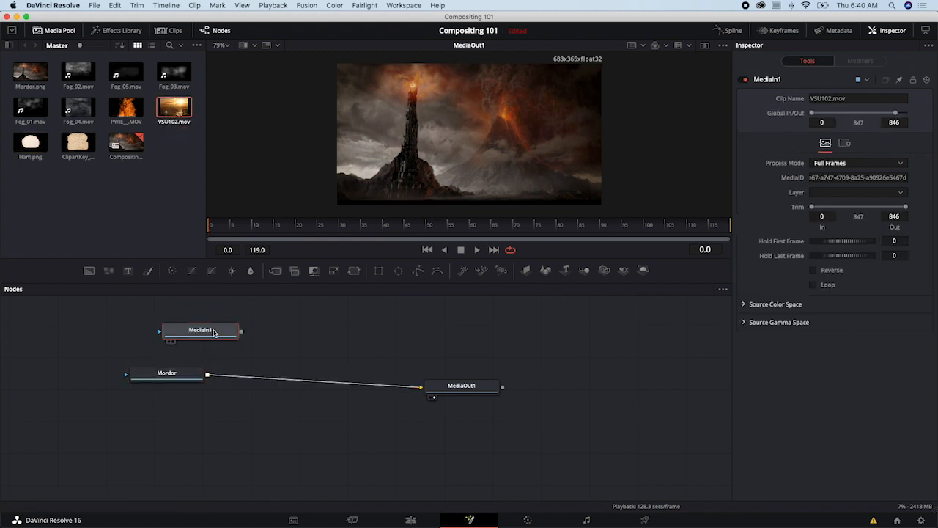
{"action": "right_click", "coordinate": [217, 332]}
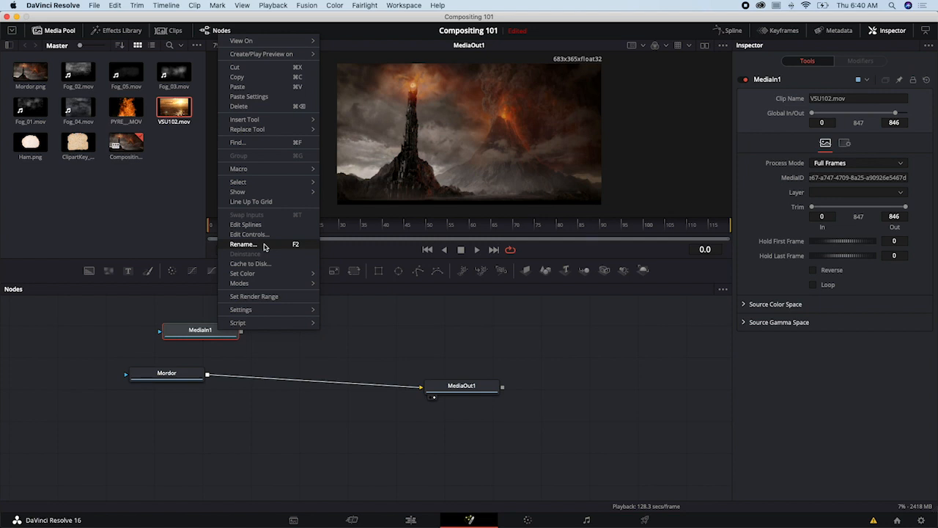
{"action": "left_click", "coordinate": [245, 244]}
{"action": "type", "text": "Water"}
{"action": "key", "text": "Return"}
- Line up Water directly above Mordor in the graph and leave Water selected
{"action": "left_click_drag", "start_coordinate": [217, 332], "coordinate": [184, 329]}
{"action": "left_click_drag", "start_coordinate": [181, 373], "coordinate": [193, 384]}
{"action": "left_click", "coordinate": [189, 330]}
{"action": "left_click", "coordinate": [190, 330]}
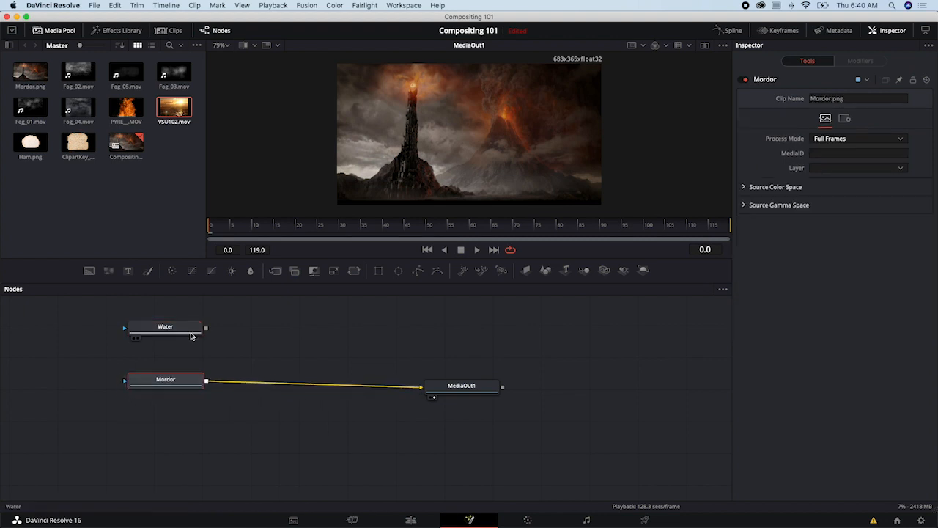
- Add a Merge node with Water in its foreground input and Mordor in its background input
{"action": "left_click", "coordinate": [279, 272]}
{"action": "left_click_drag", "start_coordinate": [272, 333], "coordinate": [216, 358]}
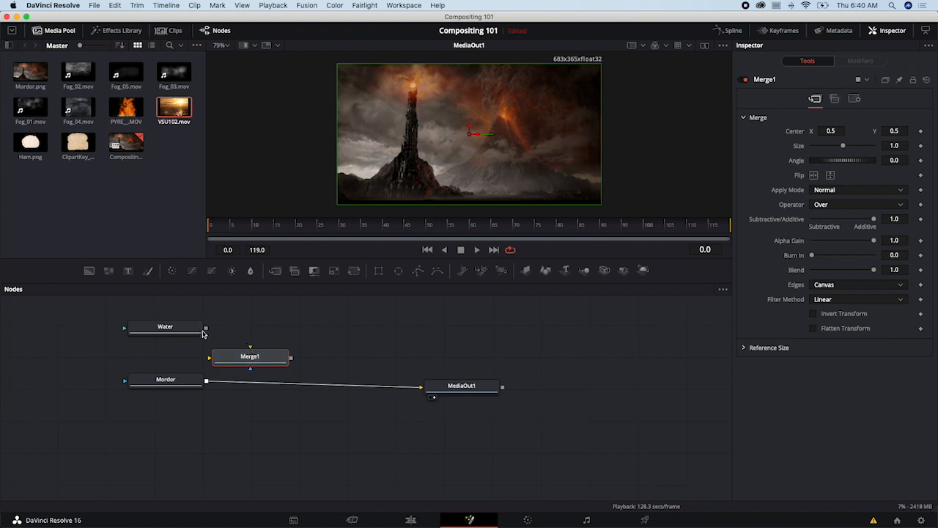
{"action": "left_click_drag", "start_coordinate": [206, 331], "coordinate": [250, 350]}
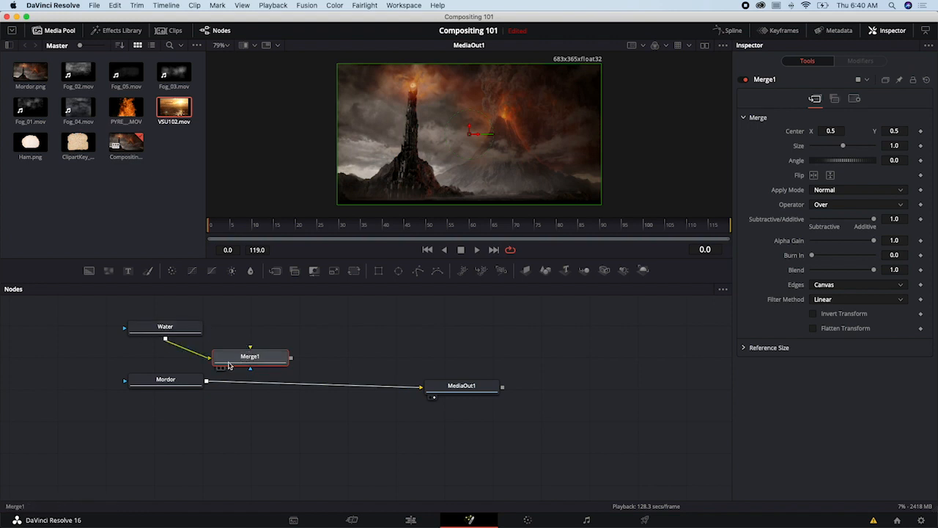
{"action": "left_click_drag", "start_coordinate": [206, 380], "coordinate": [283, 400]}
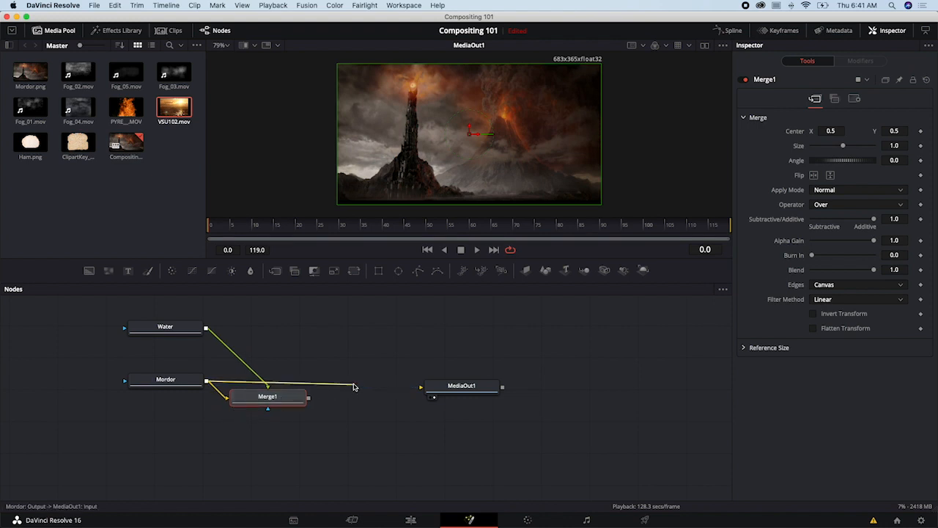
- Disconnect Mordor from MediaOut1 and place Merge1 between the source nodes and MediaOut1
{"action": "left_click", "coordinate": [353, 385]}
{"action": "left_click_drag", "start_coordinate": [448, 388], "coordinate": [487, 373]}
{"action": "left_click_drag", "start_coordinate": [294, 400], "coordinate": [338, 389]}
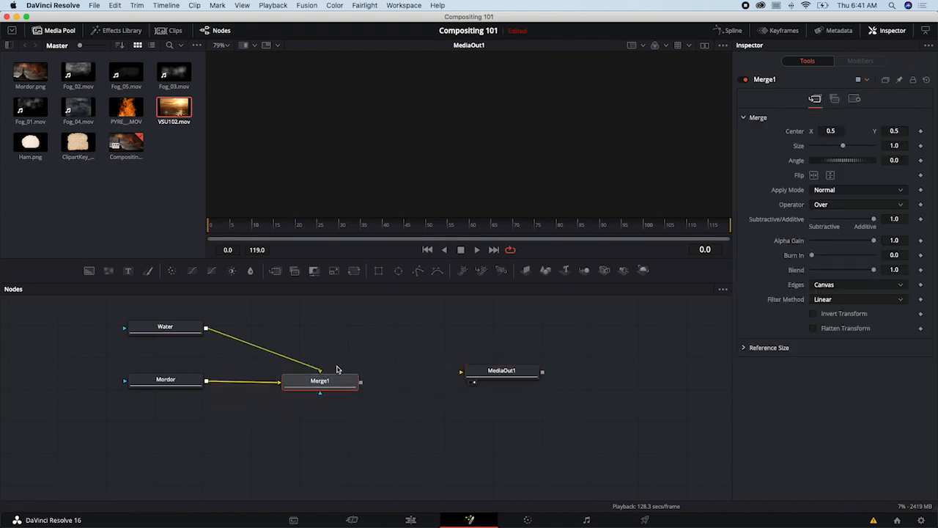
- Display Merge1 in the viewer and space Water and Mordor evenly above and below it in the graph
{"action": "left_click", "coordinate": [292, 391]}
{"action": "left_click_drag", "start_coordinate": [313, 385], "coordinate": [340, 357]}
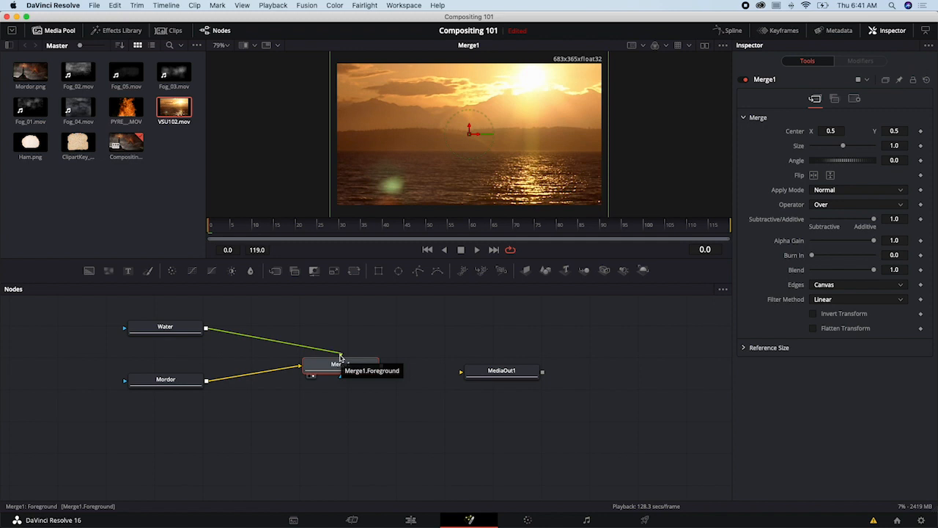
{"action": "left_click_drag", "start_coordinate": [165, 380], "coordinate": [176, 390]}
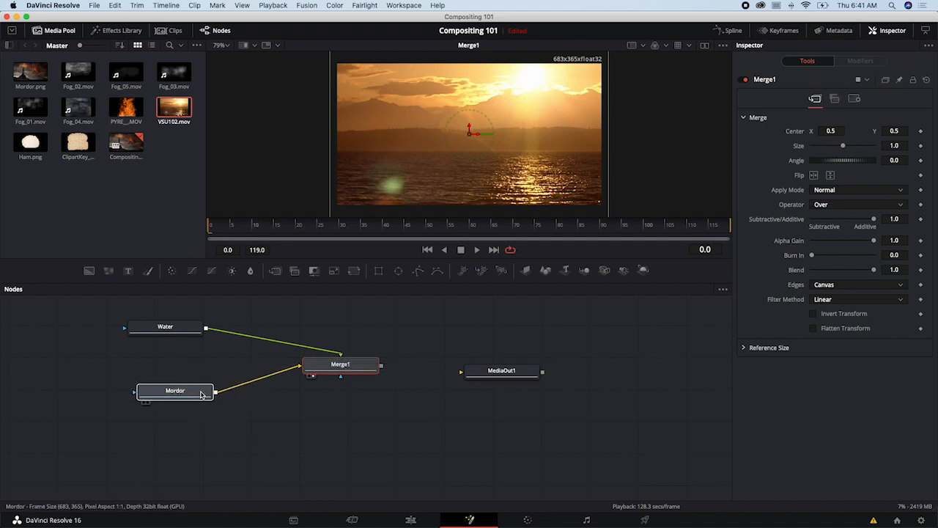
{"action": "left_click_drag", "start_coordinate": [338, 369], "coordinate": [334, 375]}
{"action": "left_click_drag", "start_coordinate": [179, 331], "coordinate": [181, 329]}
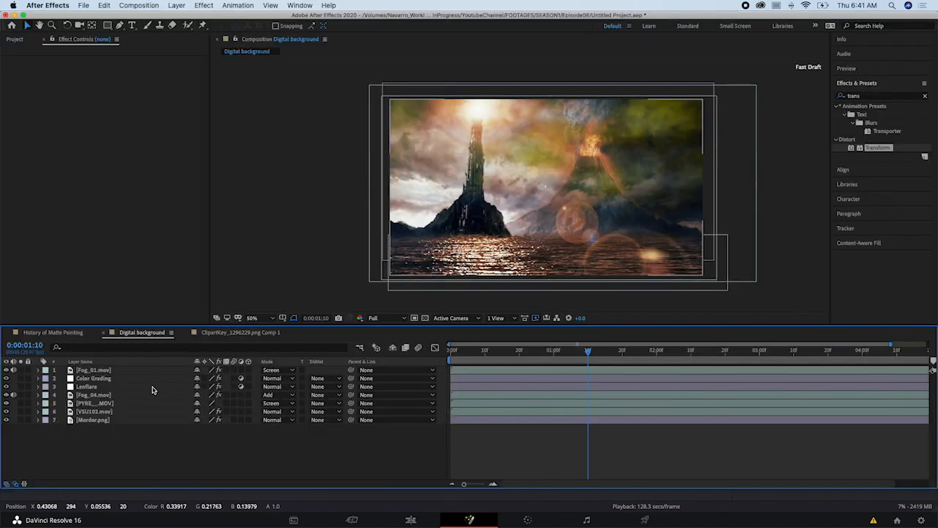
- Switch to After Effects and inspect the PYRE and VSU102.mov layers of the Digital background composition
{"action": "left_click", "coordinate": [103, 403]}
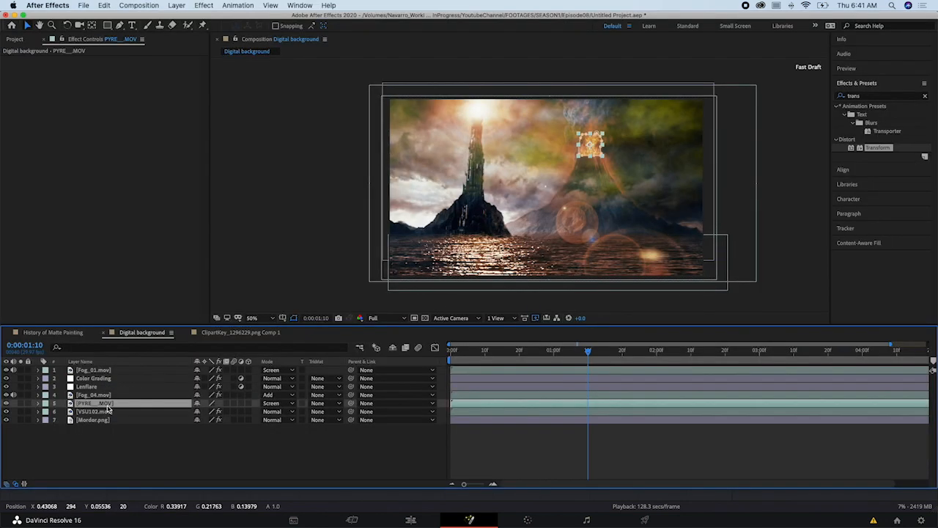
{"action": "left_click", "coordinate": [102, 412]}
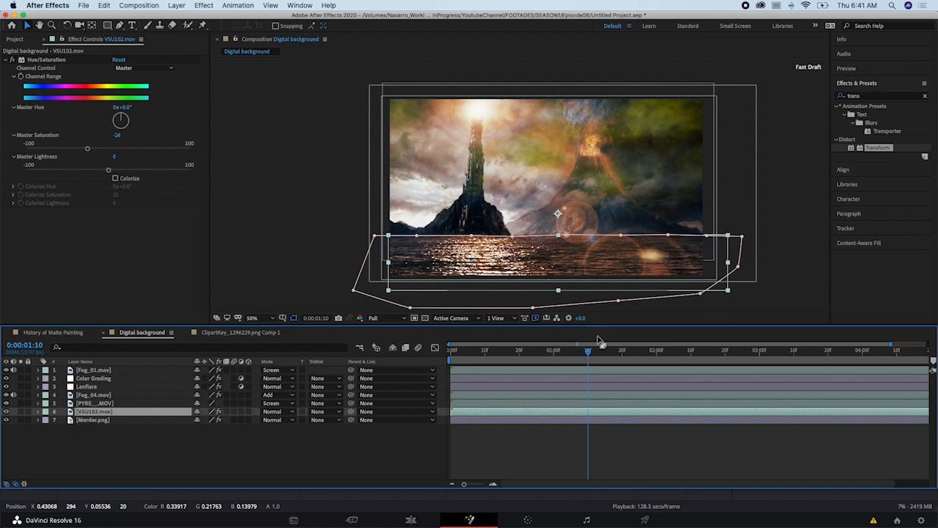
- Expand the masks of the VSU102.mov layer in the Digital background composition to examine its mask
{"action": "left_click", "coordinate": [38, 412]}
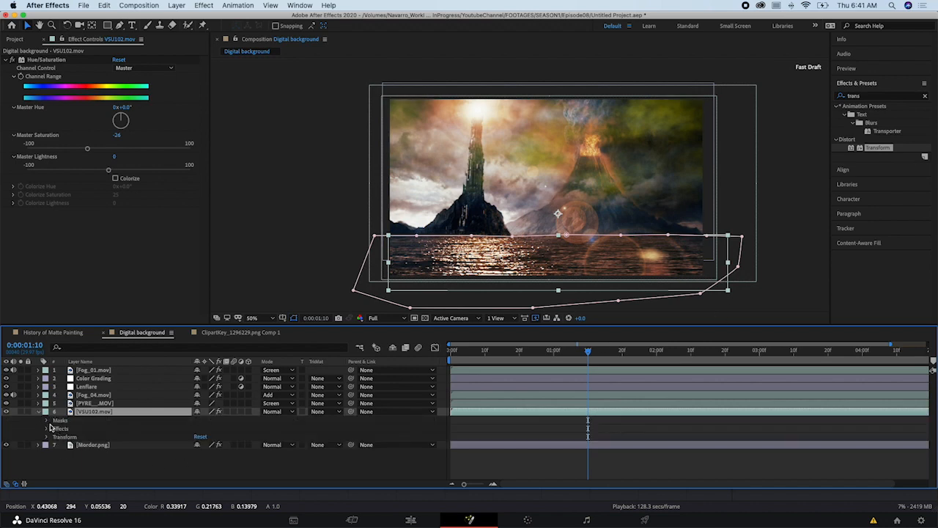
{"action": "left_click", "coordinate": [48, 423]}
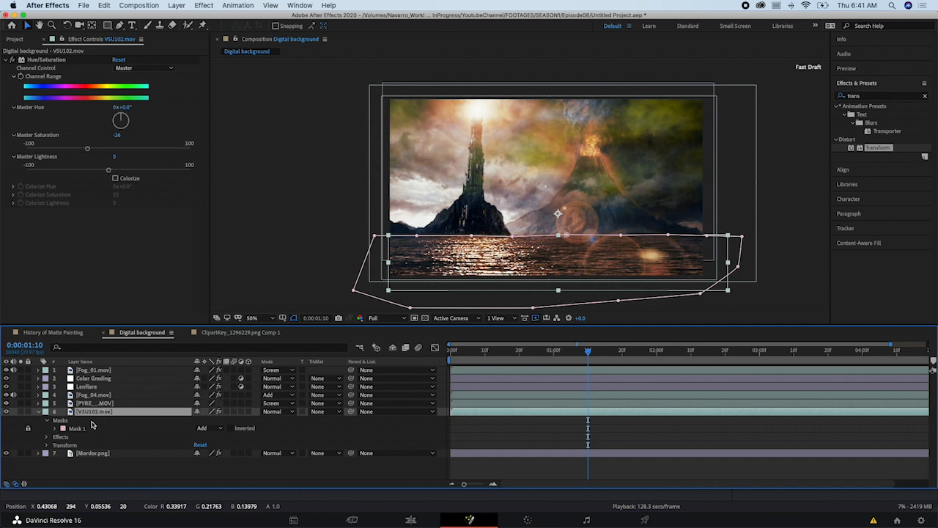
- Switch to DaVinci Resolve and spread the Water, Mordor and Merge1 nodes apart to make room in the graph
{"action": "key", "text": "super+Tab"}
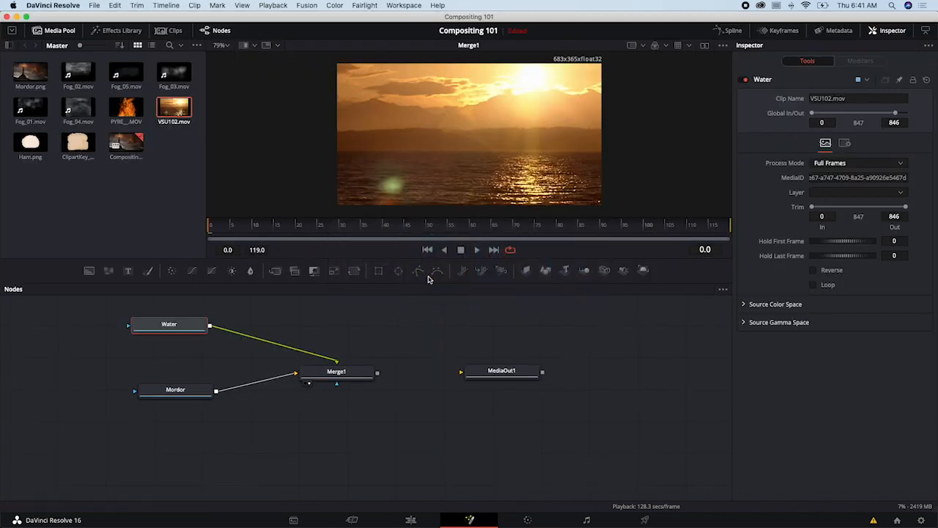
{"action": "mouse_move", "coordinate": [173, 330]}
{"action": "left_mouse_down"}
{"action": "mouse_move", "coordinate": [214, 337]}
{"action": "mouse_move", "coordinate": [184, 339]}
{"action": "left_mouse_up"}
{"action": "left_click_drag", "start_coordinate": [188, 388], "coordinate": [210, 428]}
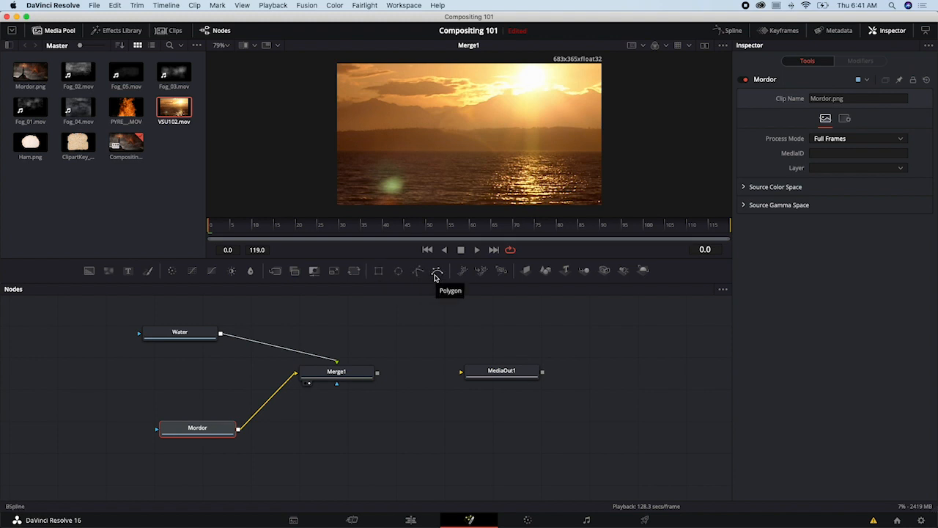
{"action": "left_click_drag", "start_coordinate": [342, 375], "coordinate": [348, 402]}
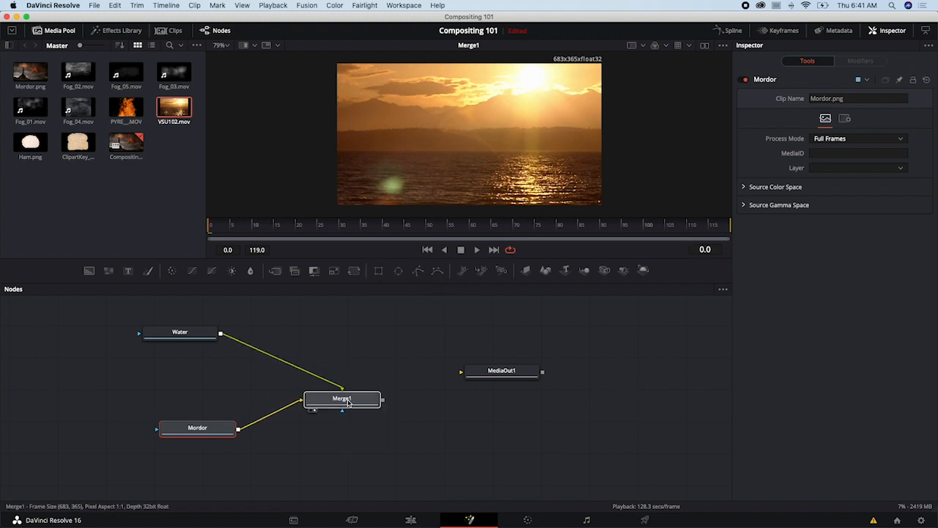
{"action": "left_click", "coordinate": [379, 308]}
{"action": "left_click", "coordinate": [399, 275]}
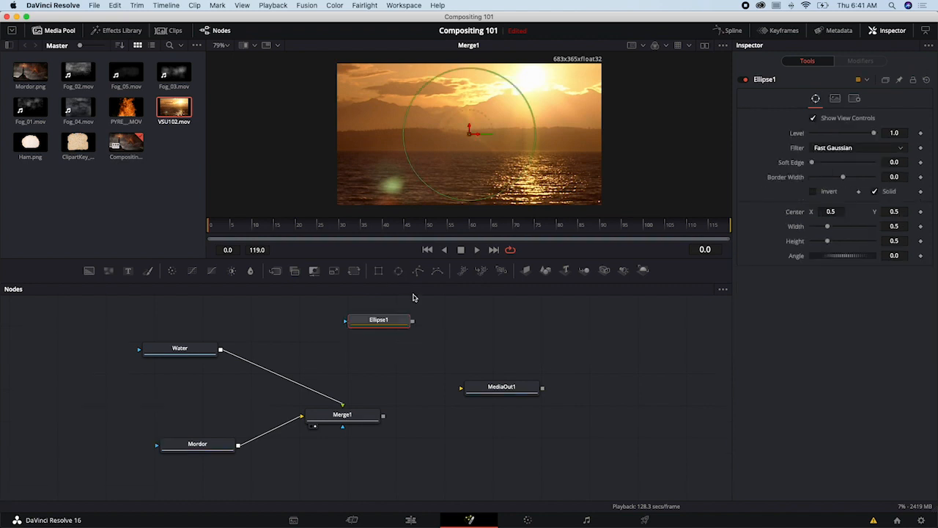
{"action": "left_click_drag", "start_coordinate": [395, 318], "coordinate": [147, 329]}
{"action": "key", "text": "Delete"}
- Add a Polygon mask node and place it, unconnected, just above the Water node
{"action": "left_click", "coordinate": [418, 270]}
{"action": "left_click", "coordinate": [185, 347]}
{"action": "left_click", "coordinate": [176, 325]}
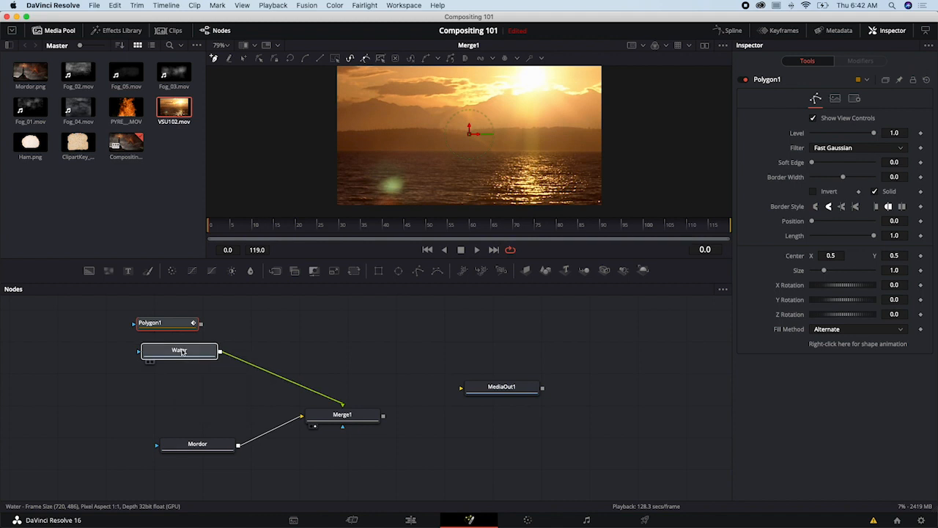
{"action": "left_click", "coordinate": [180, 350]}
{"action": "left_click_drag", "start_coordinate": [169, 327], "coordinate": [184, 326]}
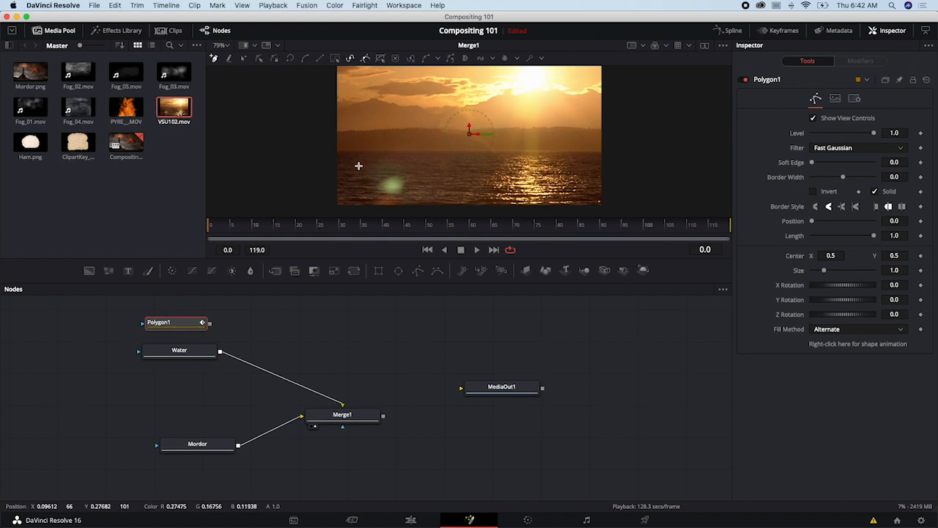
- Trace the polygon's upper edge along the water's horizon, from just outside one side of the frame to the other
{"action": "left_click", "coordinate": [327, 152]}
{"action": "left_click", "coordinate": [375, 152]}
{"action": "left_click", "coordinate": [420, 151]}
{"action": "left_click", "coordinate": [458, 152]}
{"action": "left_click", "coordinate": [503, 151]}
{"action": "left_click", "coordinate": [540, 153]}
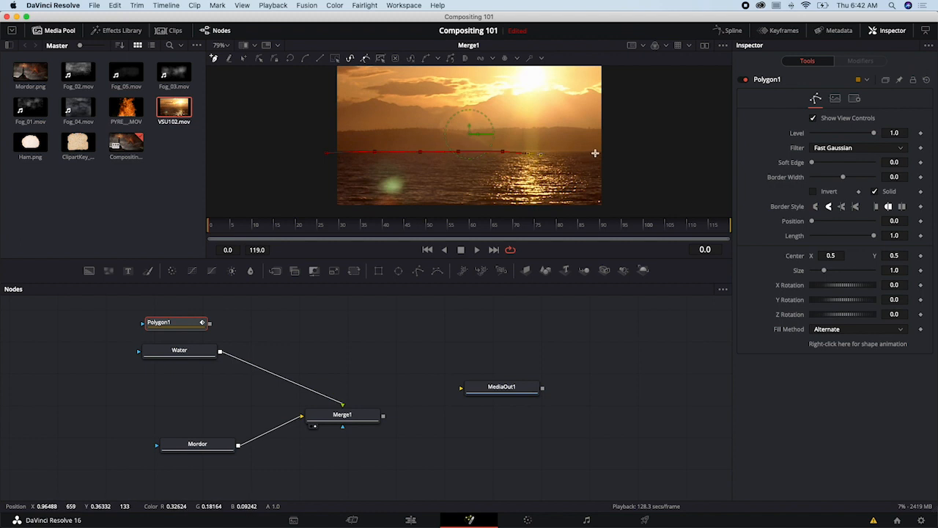
{"action": "left_click", "coordinate": [608, 152]}
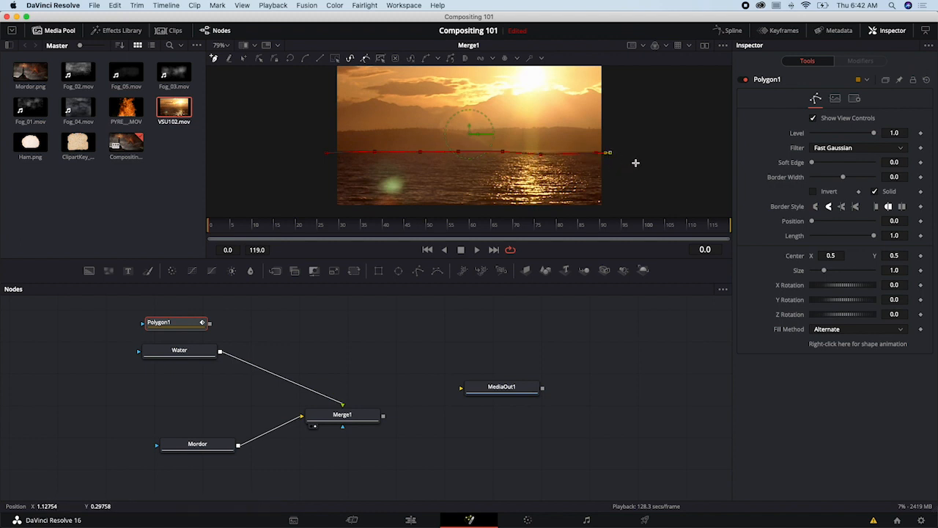
- Continue the polygon outside the frame around the lower part of the water and close it at its first point
{"action": "key", "text": "minus"}
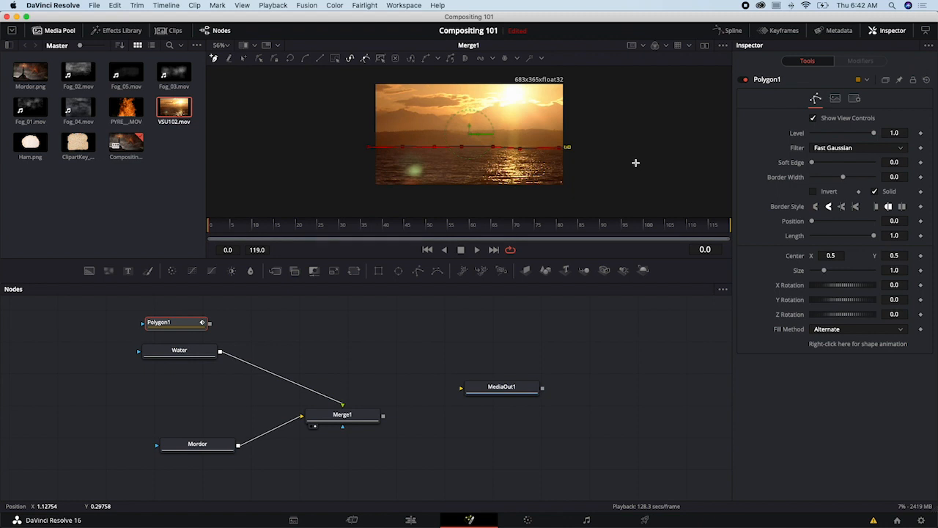
{"action": "left_click", "coordinate": [601, 195]}
{"action": "left_click", "coordinate": [491, 200]}
{"action": "left_click", "coordinate": [362, 191]}
{"action": "left_click", "coordinate": [365, 168]}
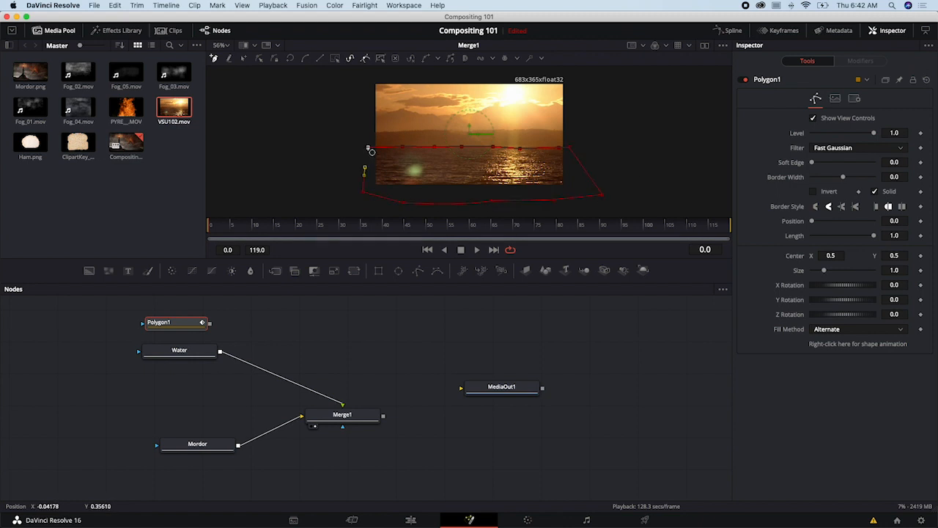
{"action": "left_click", "coordinate": [368, 148]}
- Rename the Polygon1 node as Mask
{"action": "left_click_drag", "start_coordinate": [177, 325], "coordinate": [181, 319]}
{"action": "right_click", "coordinate": [181, 318]}
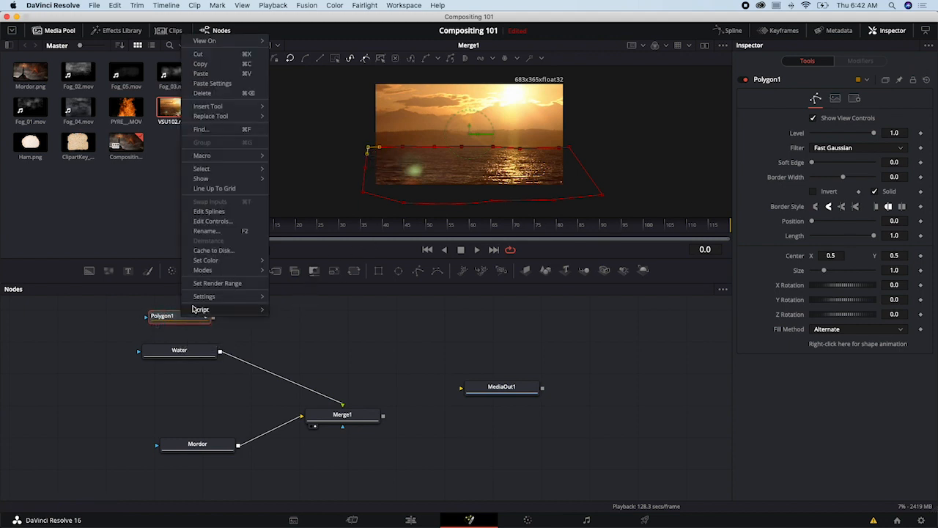
{"action": "left_click", "coordinate": [209, 235]}
{"action": "type", "text": "Mask"}
{"action": "key", "text": "Return"}
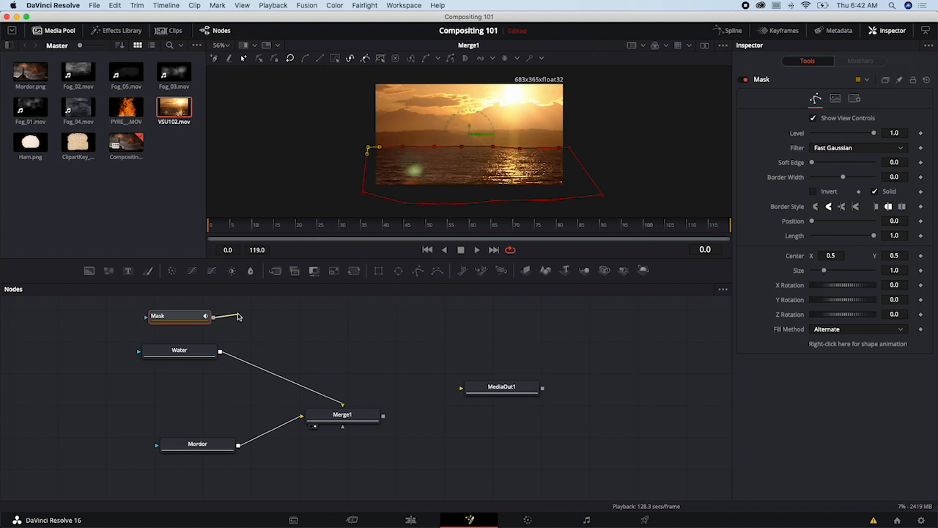
- Connect Mask to Water's effect mask input and arrange the two nodes side by side
{"action": "left_click_drag", "start_coordinate": [214, 317], "coordinate": [140, 354]}
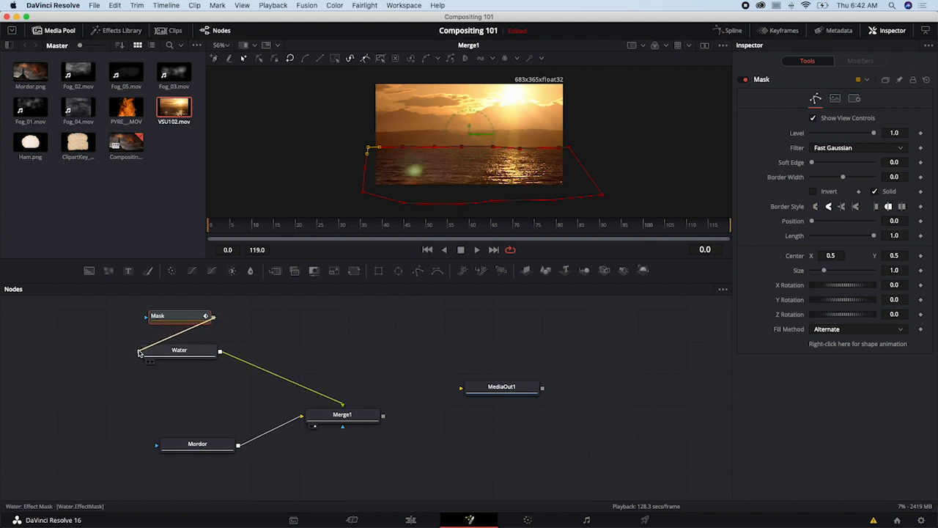
{"action": "left_click_drag", "start_coordinate": [139, 353], "coordinate": [265, 347]}
{"action": "left_click_drag", "start_coordinate": [157, 316], "coordinate": [110, 333]}
{"action": "left_click_drag", "start_coordinate": [247, 357], "coordinate": [246, 356]}
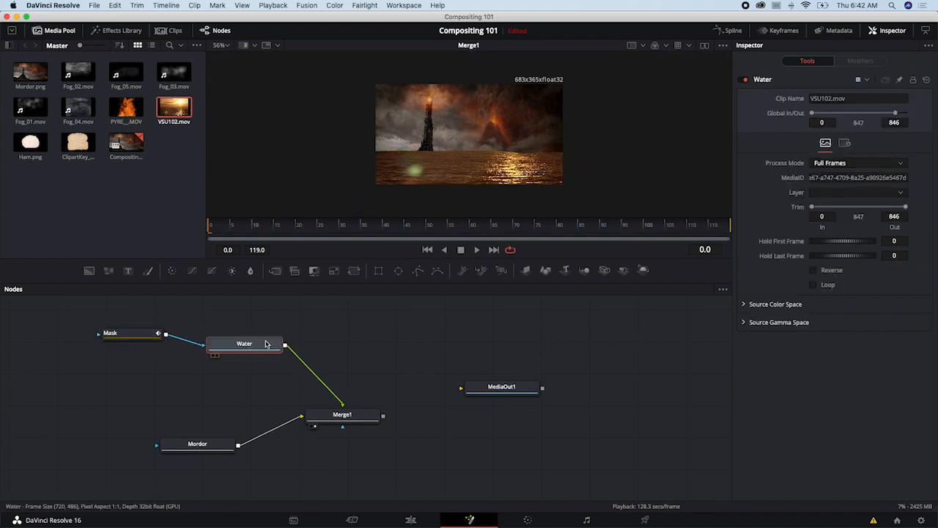
{"action": "left_click_drag", "start_coordinate": [253, 346], "coordinate": [250, 345]}
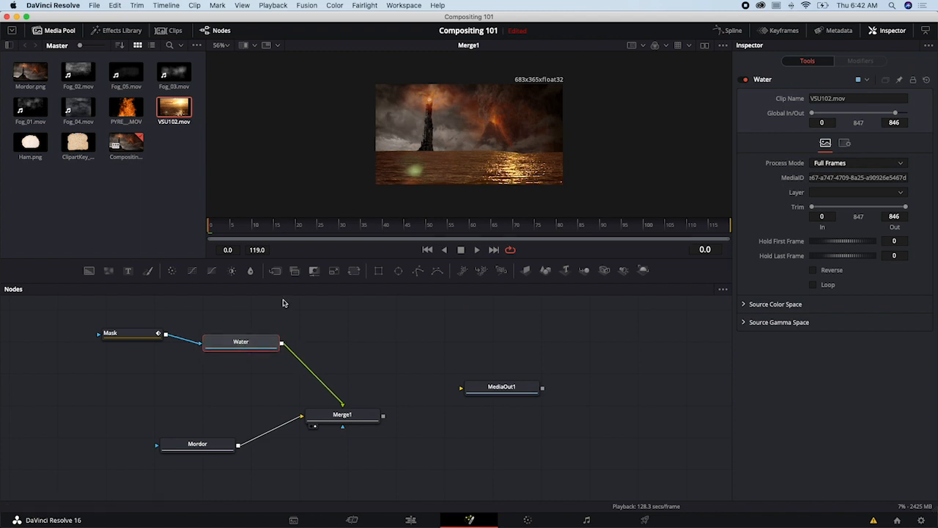
- Insert a Transform node between Water and Merge1, turn off Use Size and Aspect, and set X Size to 1.13
{"action": "left_click", "coordinate": [355, 273]}
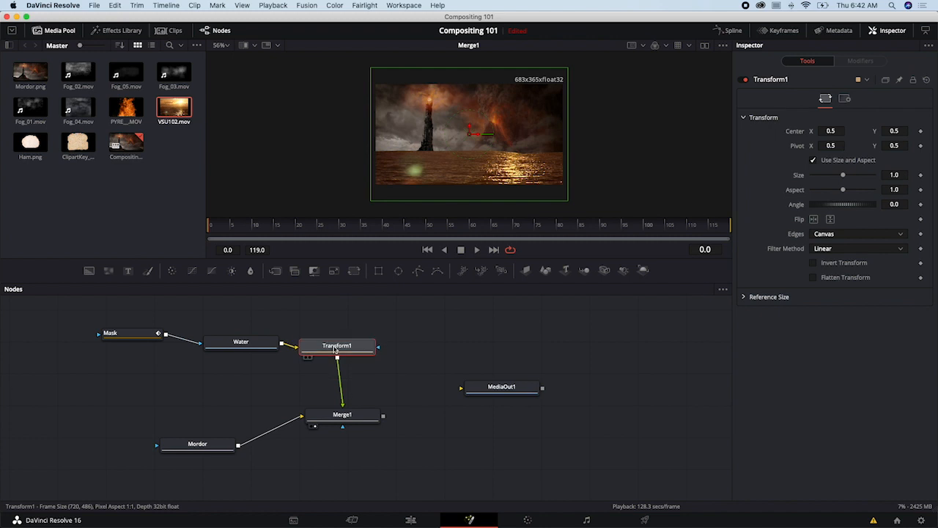
{"action": "left_click", "coordinate": [813, 160]}
{"action": "left_click_drag", "start_coordinate": [843, 175], "coordinate": [852, 178]}
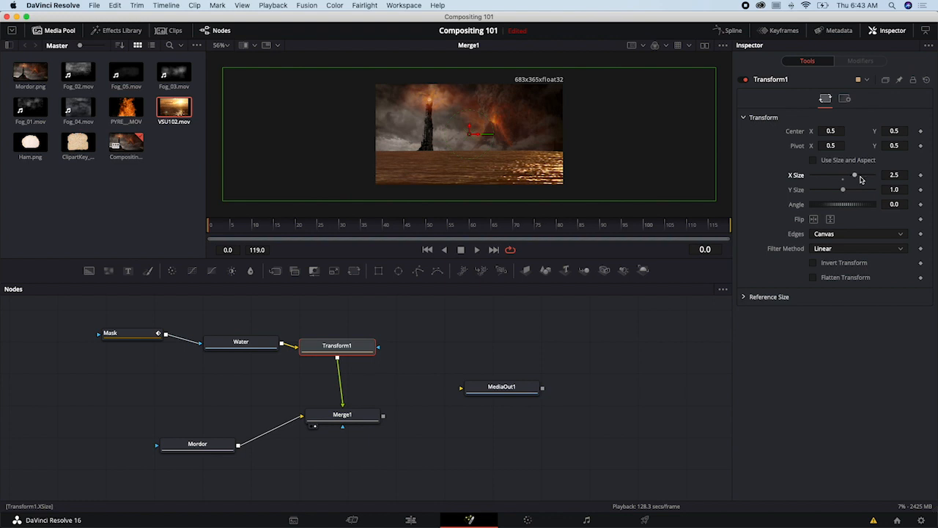
{"action": "key", "text": "super+z"}
{"action": "left_click_drag", "start_coordinate": [846, 177], "coordinate": [847, 178]}
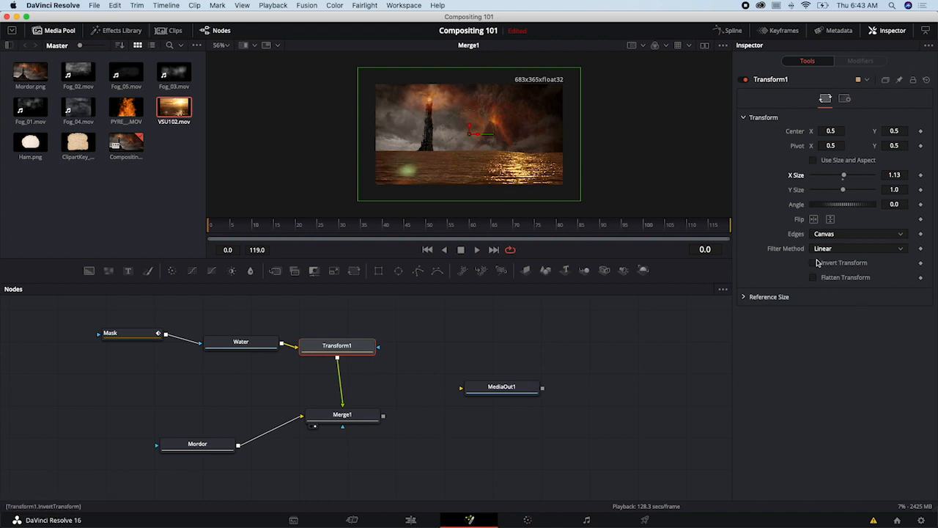
- Flip the water horizontally and lower it in the frame to a Center Y of about 0.40
{"action": "left_click", "coordinate": [815, 220]}
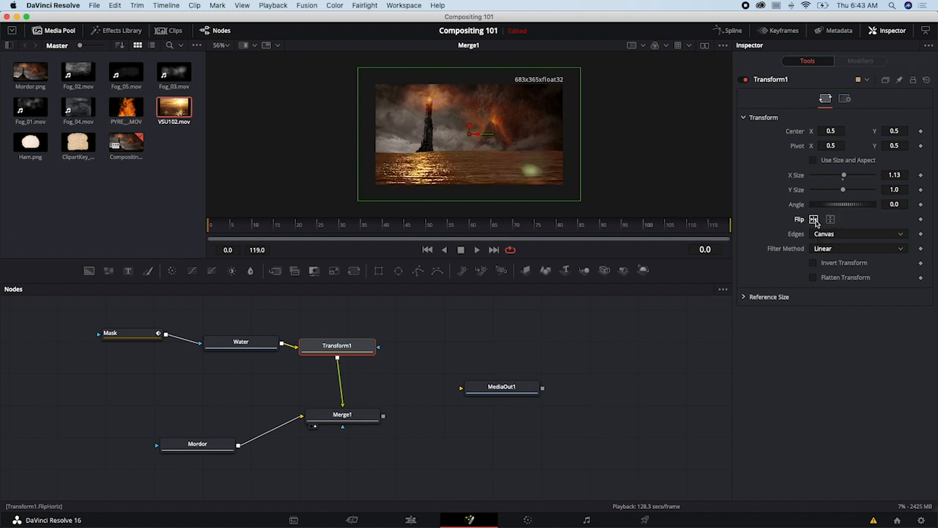
{"action": "left_click_drag", "start_coordinate": [470, 131], "coordinate": [471, 143]}
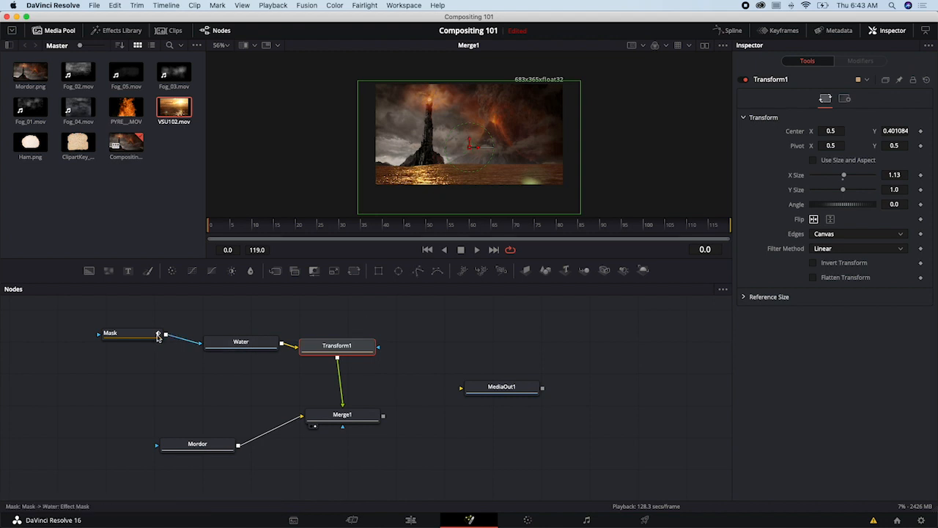
- Set the Mask node's Soft Edge to 0.05 and check the blend with Merge1 selected
{"action": "left_click_drag", "start_coordinate": [141, 337], "coordinate": [146, 347]}
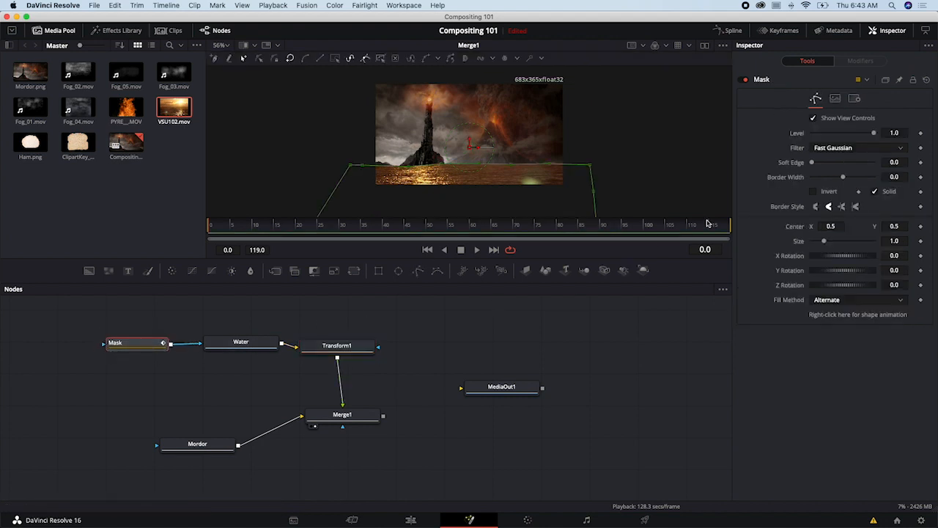
{"action": "left_click", "coordinate": [903, 163]}
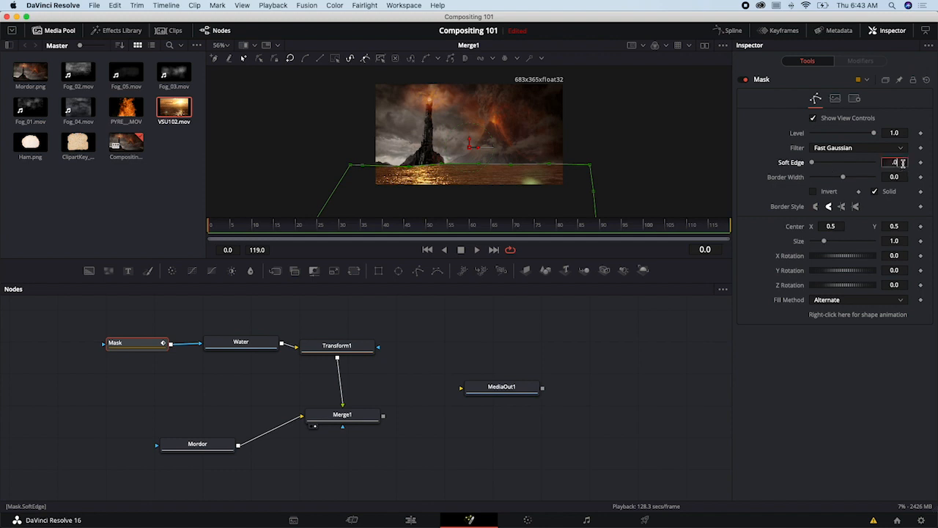
{"action": "type", "text": "0.05"}
{"action": "key", "text": "Return"}
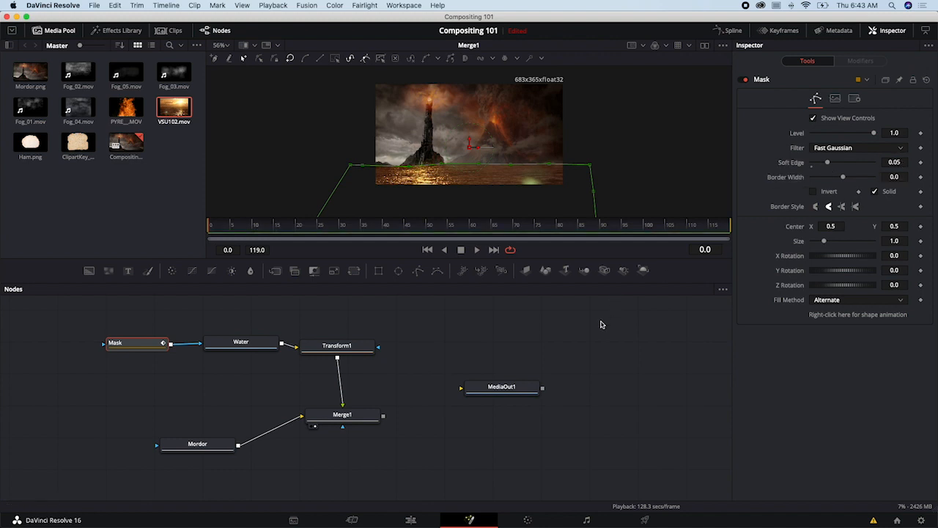
{"action": "left_click", "coordinate": [358, 415]}
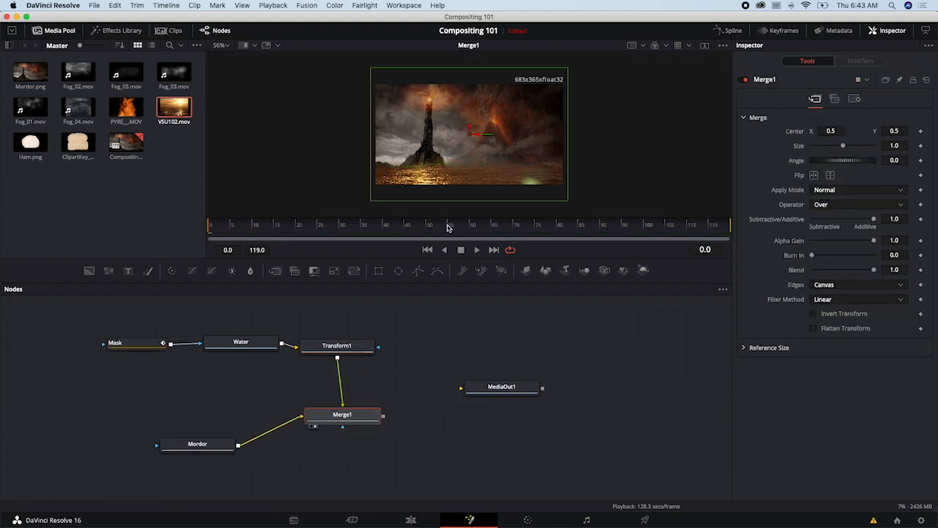
- Try a Soft Edge of 1.0 on the Mask node, and settle on 0.02
{"action": "left_click", "coordinate": [140, 345]}
{"action": "left_click", "coordinate": [896, 162]}
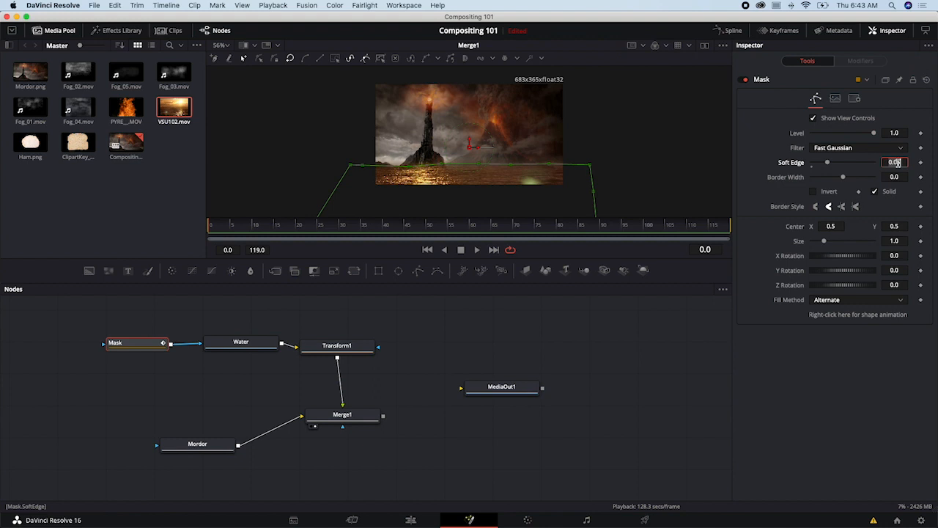
{"action": "type", "text": "1"}
{"action": "key", "text": "Tab"}
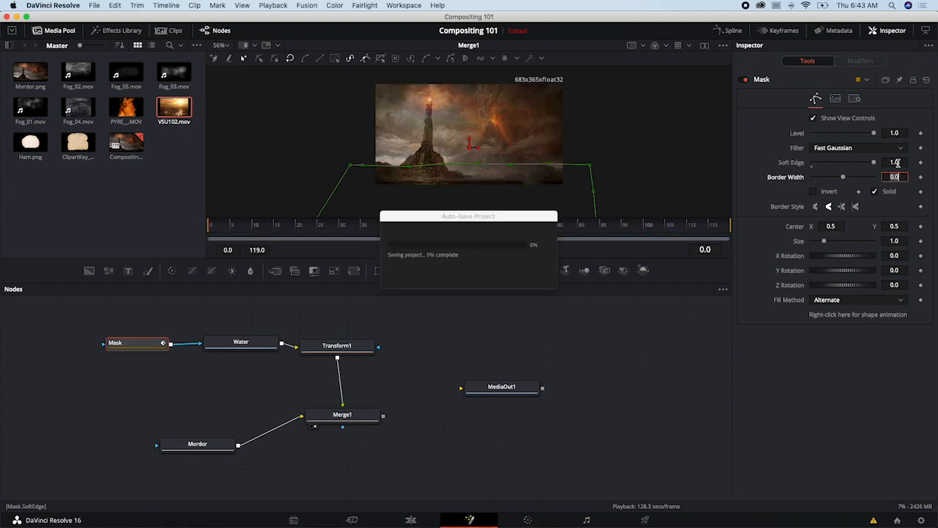
{"action": "left_click", "coordinate": [901, 162]}
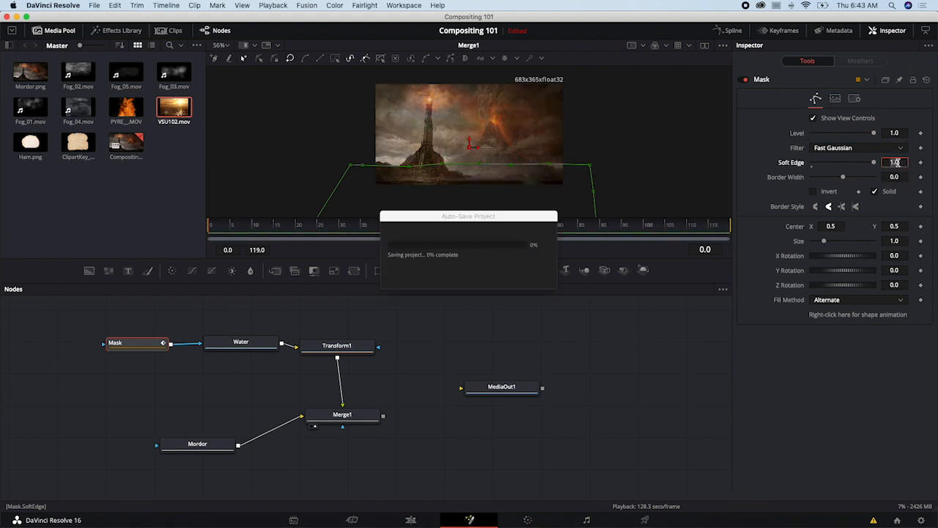
{"action": "type", "text": ".02"}
{"action": "key", "text": "Tab"}
- Place Merge1 directly below Transform1 in line with Mordor, and move MediaOut1 farther away
{"action": "left_click", "coordinate": [354, 415]}
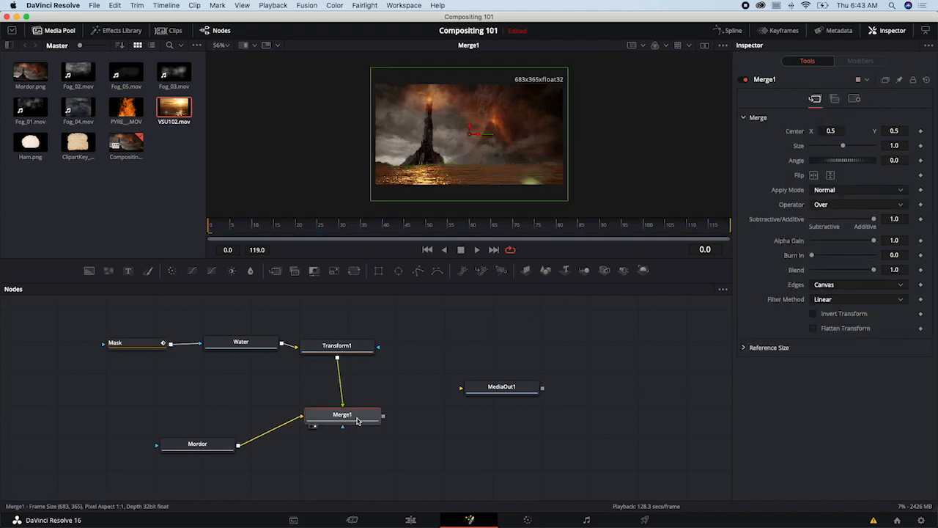
{"action": "left_click_drag", "start_coordinate": [357, 420], "coordinate": [348, 447]}
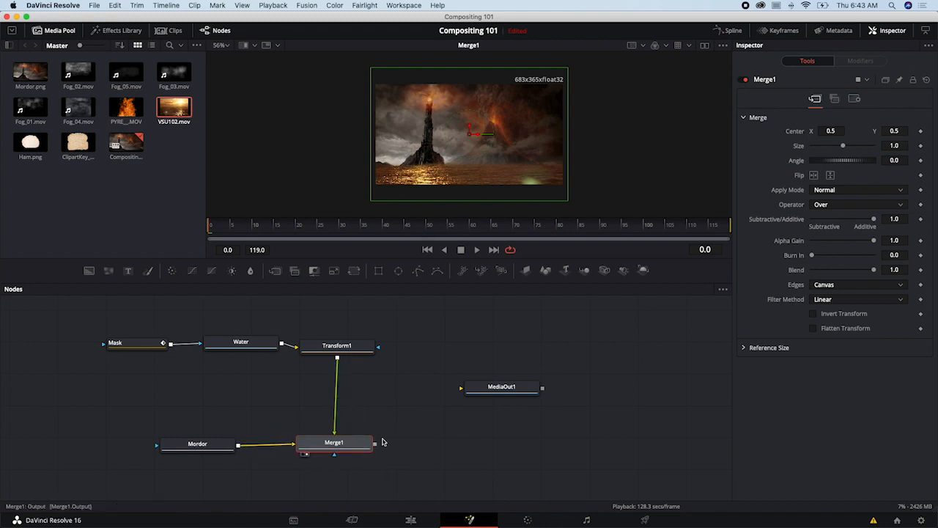
{"action": "left_click_drag", "start_coordinate": [501, 387], "coordinate": [552, 385]}
- Rename the Merge1 node as MordorWater
{"action": "right_click", "coordinate": [342, 443]}
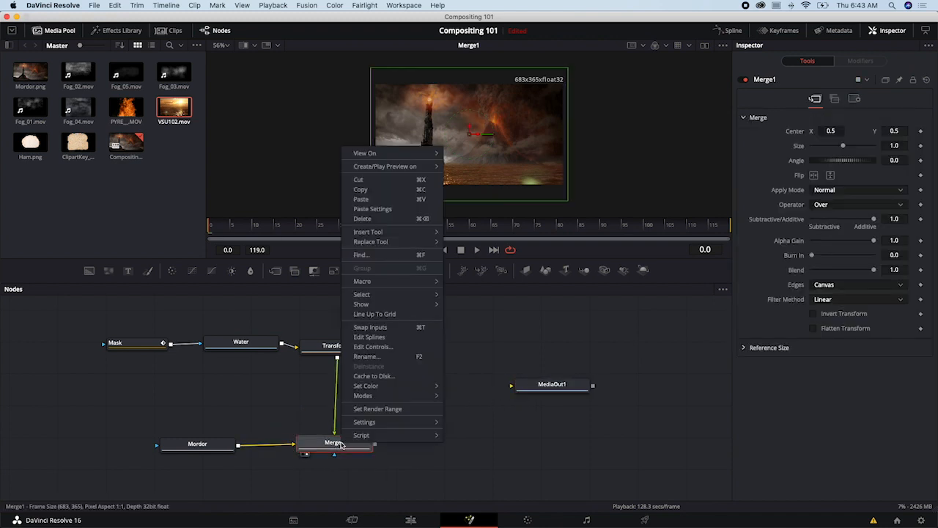
{"action": "left_click", "coordinate": [366, 356]}
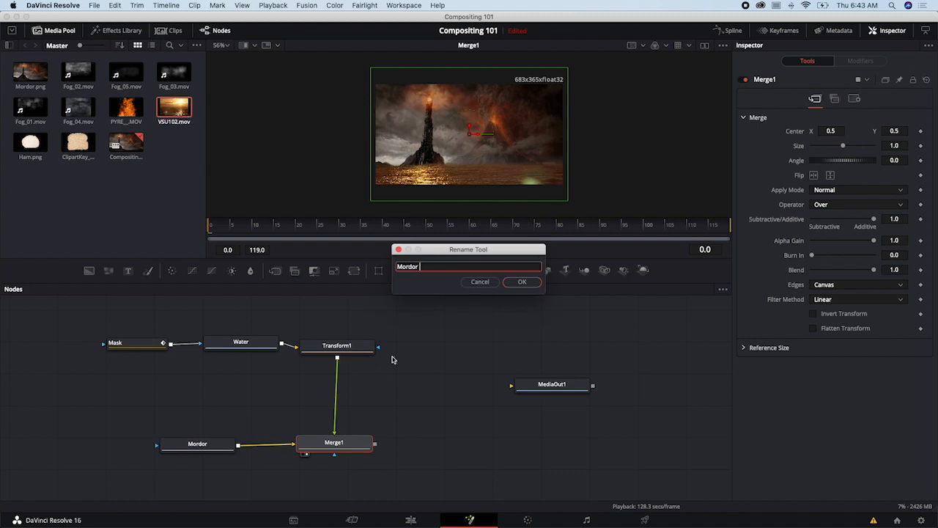
{"action": "key", "text": "Return"}
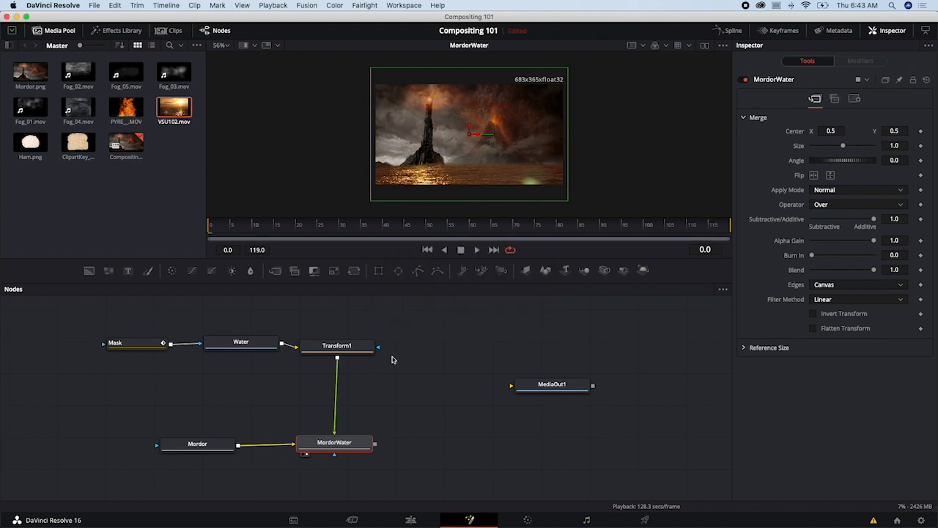
- Rename the MordorWater merge node as Mordor_Water
{"action": "left_click_drag", "start_coordinate": [350, 448], "coordinate": [440, 400]}
{"action": "right_click", "coordinate": [440, 400]}
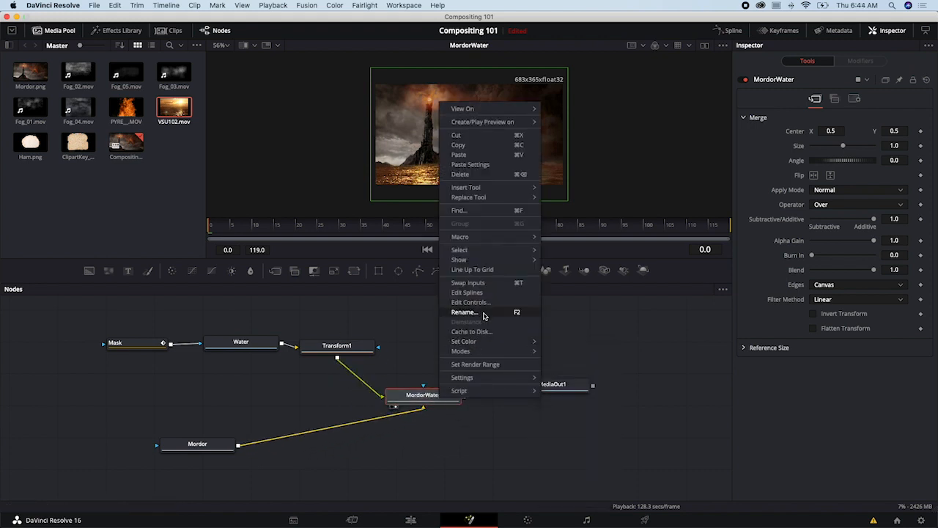
{"action": "left_click", "coordinate": [484, 313]}
{"action": "left_click", "coordinate": [418, 266]}
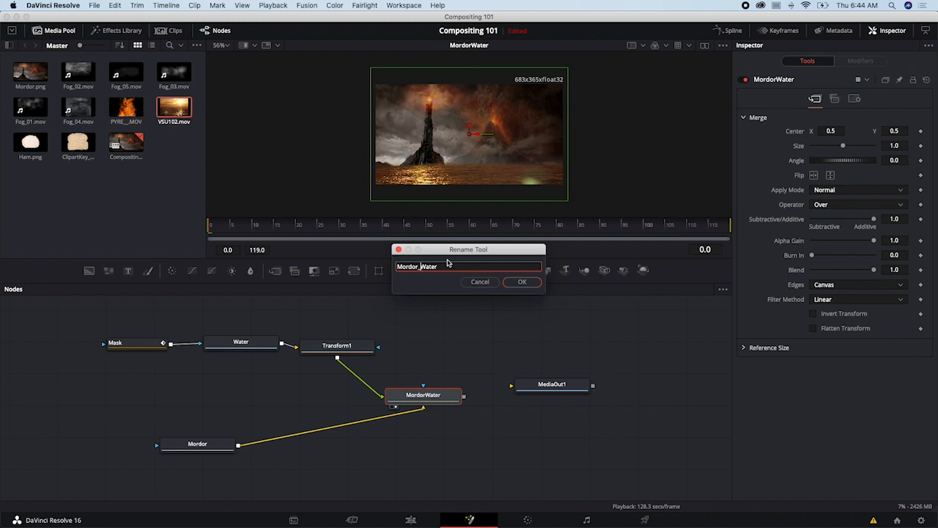
{"action": "left_click", "coordinate": [520, 282]}
- Place Mordor_Water back below Transform1 in line with Mordor, and move MediaOut1 farther away
{"action": "left_click_drag", "start_coordinate": [439, 402], "coordinate": [355, 444]}
{"action": "left_click_drag", "start_coordinate": [561, 402], "coordinate": [607, 438]}
{"action": "left_click", "coordinate": [360, 439]}
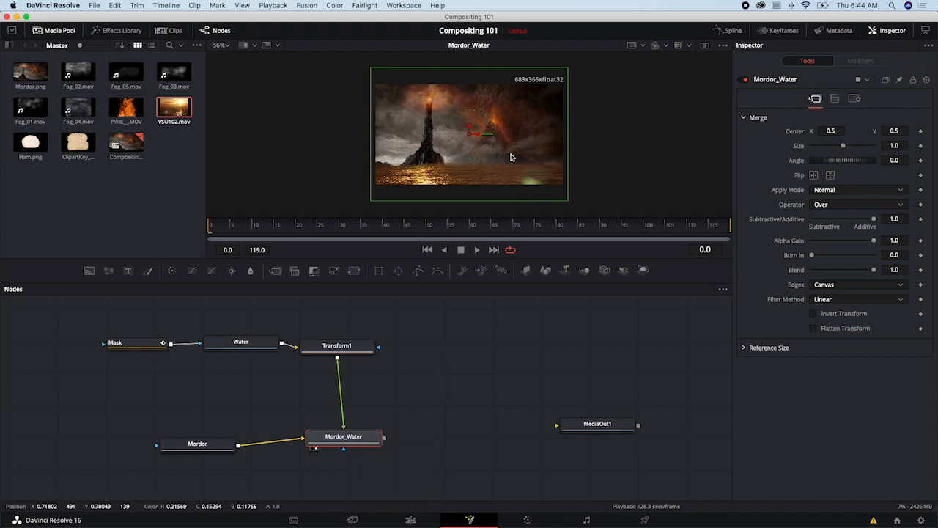
- Add the PYRE__.MOV clip as a node beside Transform1 and rename it FIRE
{"action": "left_click", "coordinate": [129, 113]}
{"action": "left_click_drag", "start_coordinate": [129, 112], "coordinate": [444, 348]}
{"action": "right_click", "coordinate": [458, 351]}
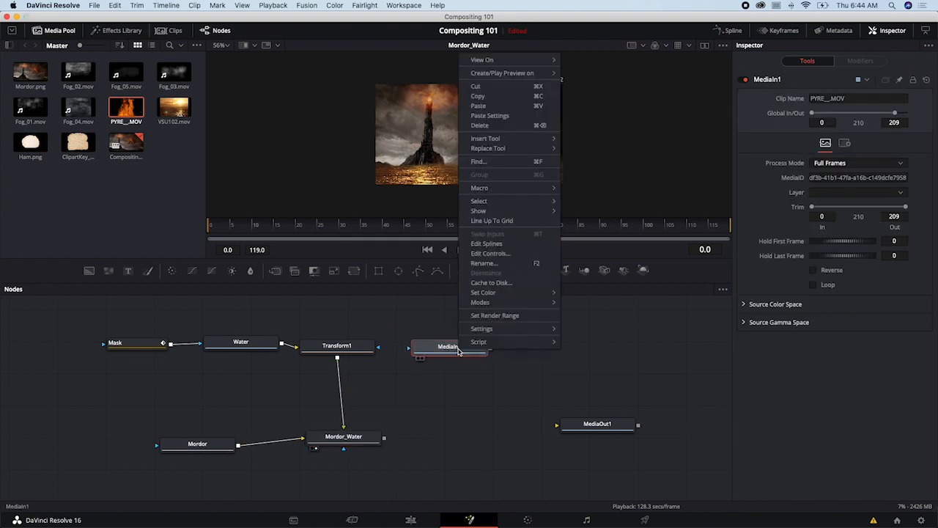
{"action": "left_click", "coordinate": [486, 264]}
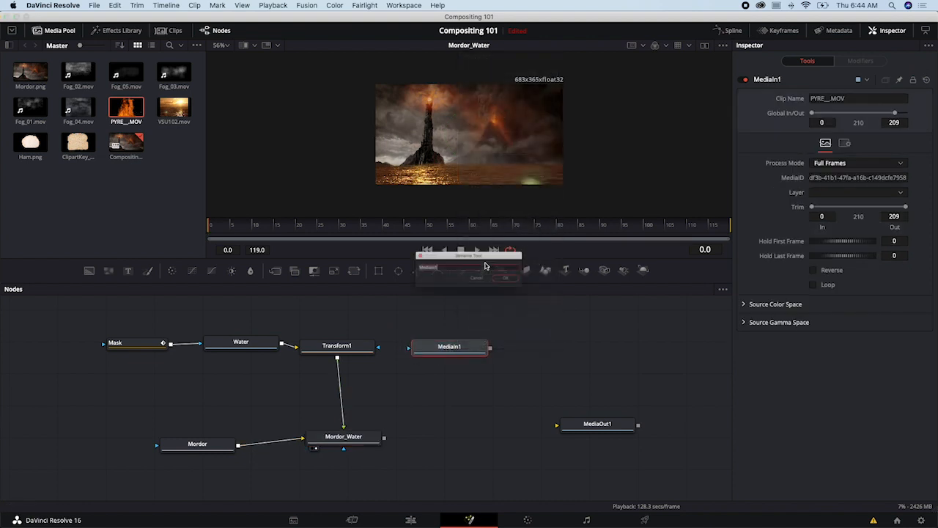
{"action": "type", "text": "P"}
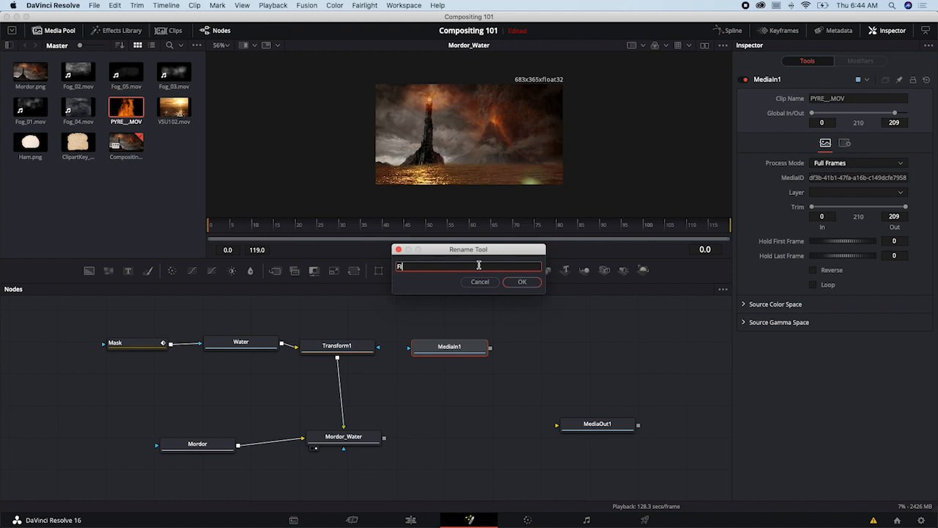
{"action": "type", "text": "IRE"}
{"action": "key", "text": "Return"}
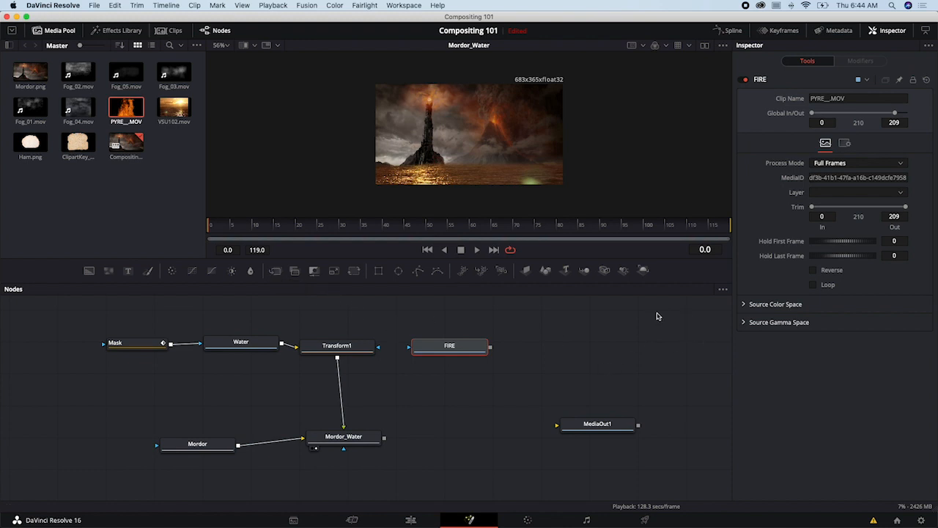
{"action": "left_click_drag", "start_coordinate": [447, 356], "coordinate": [444, 356]}
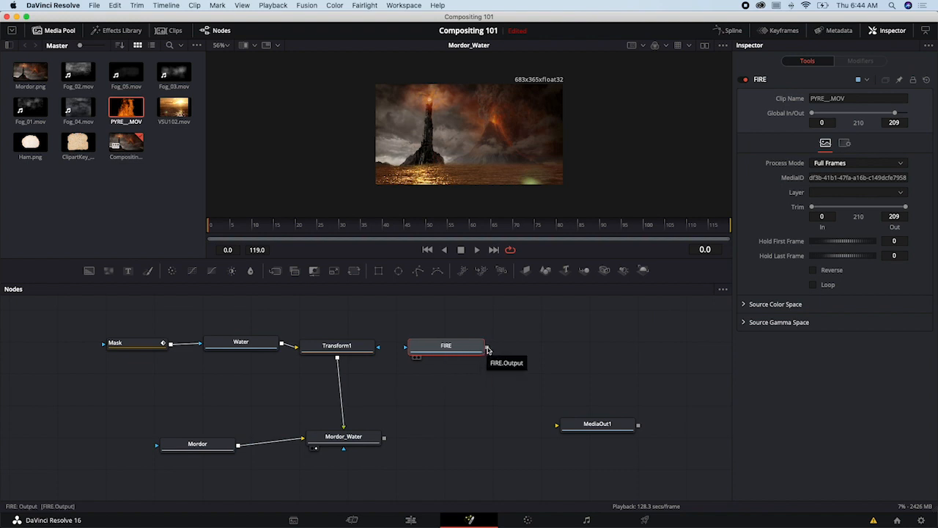
{"action": "left_click_drag", "start_coordinate": [487, 349], "coordinate": [386, 441]}
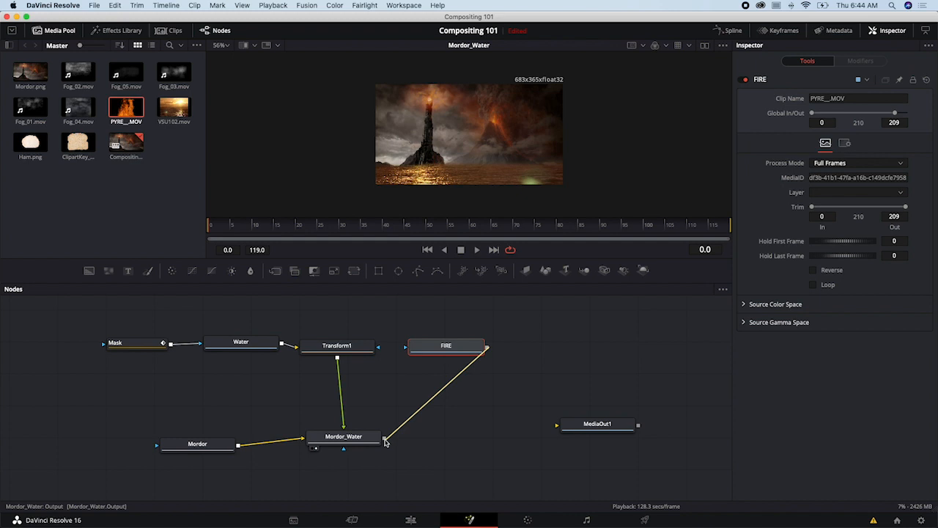
{"action": "left_click_drag", "start_coordinate": [386, 440], "coordinate": [386, 441]}
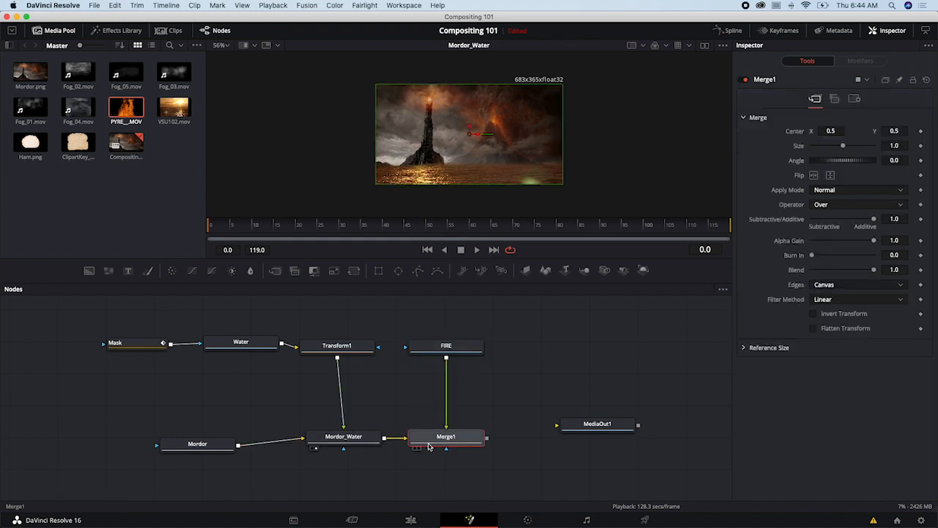
{"action": "key", "text": "Delete"}
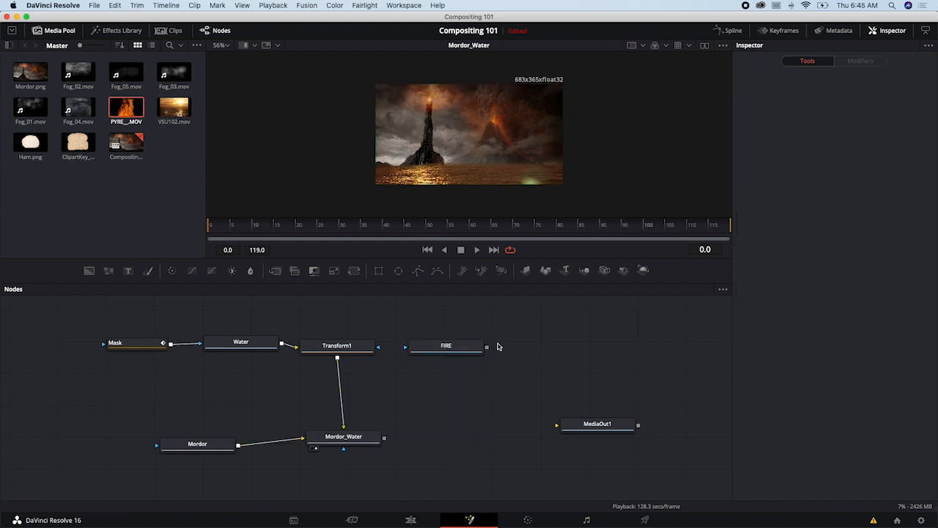
- Merge FIRE over Mordor_Water by connecting their outputs, and show the new Merge1 node in the viewer
{"action": "left_click_drag", "start_coordinate": [487, 347], "coordinate": [384, 441]}
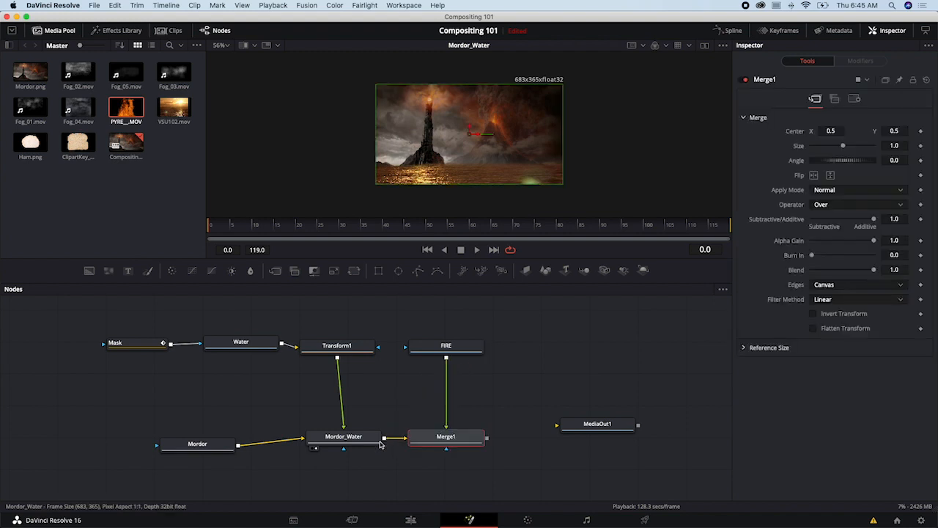
{"action": "mouse_move", "coordinate": [447, 439]}
{"action": "left_mouse_down"}
{"action": "mouse_move", "coordinate": [449, 429]}
{"action": "mouse_move", "coordinate": [444, 442]}
{"action": "left_mouse_up"}
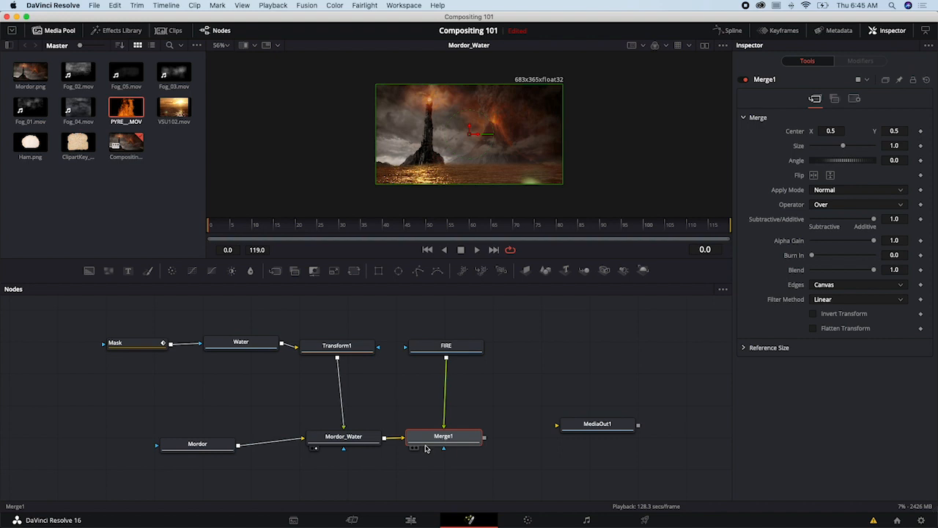
{"action": "left_click", "coordinate": [414, 448]}
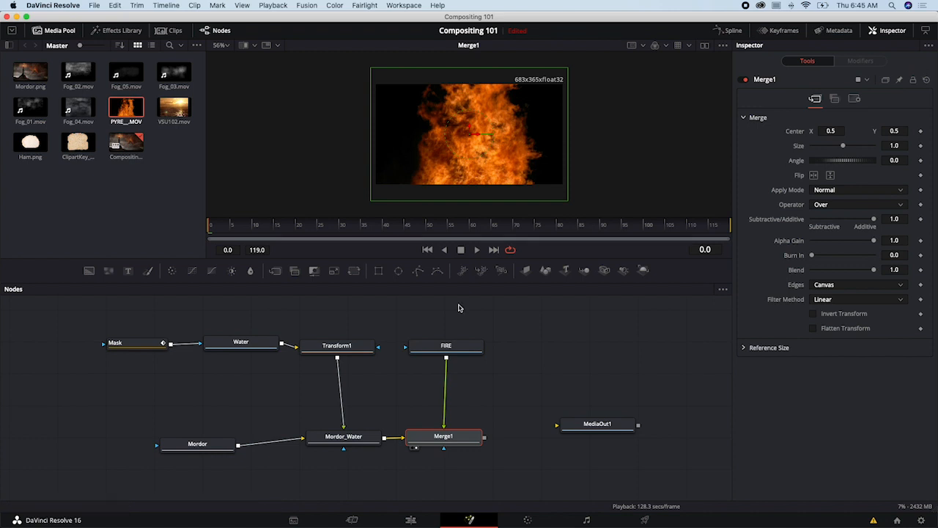
{"action": "left_click", "coordinate": [371, 440]}
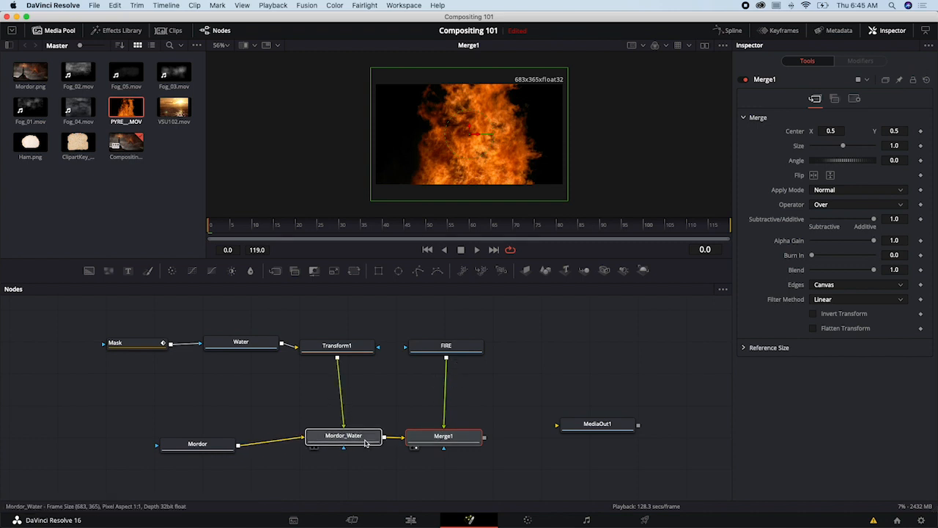
{"action": "left_click", "coordinate": [434, 441]}
- Insert a Transform node after FIRE and set its Size to 0.2
{"action": "left_click_drag", "start_coordinate": [460, 346], "coordinate": [476, 348]}
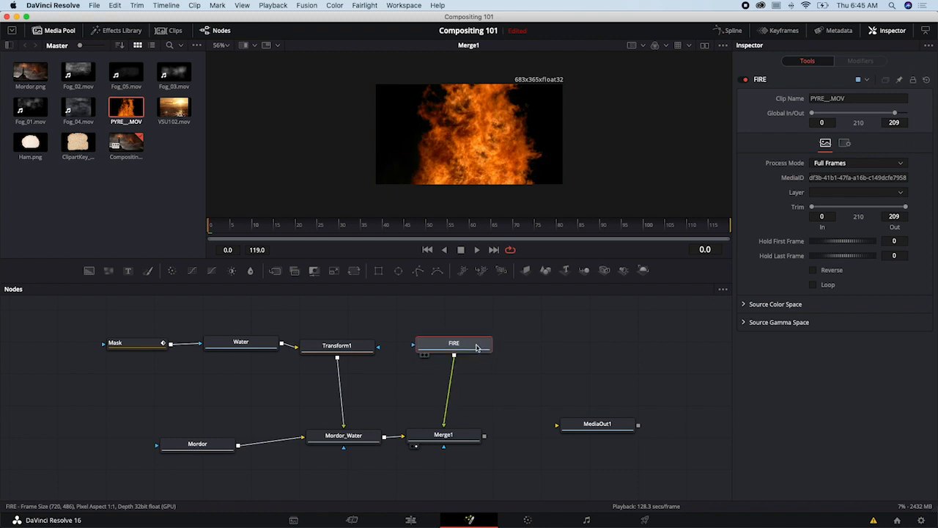
{"action": "left_click", "coordinate": [354, 271]}
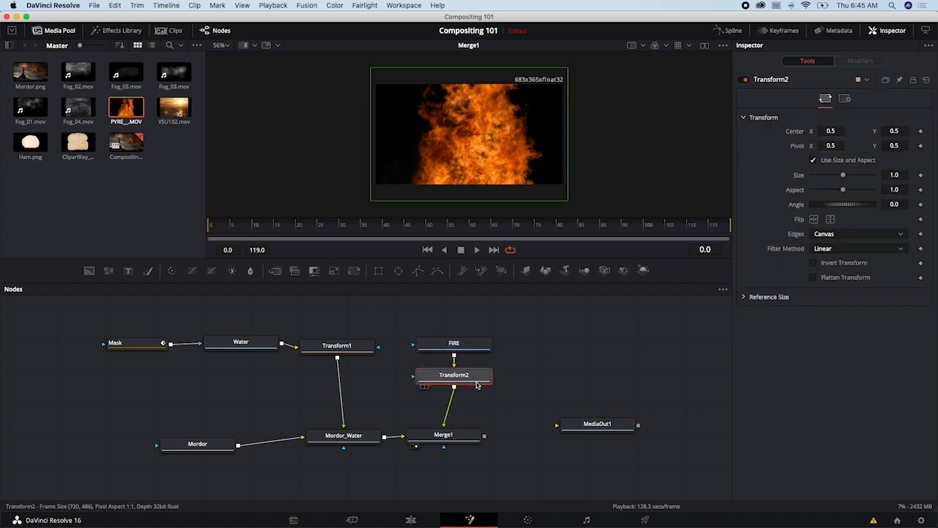
{"action": "left_click_drag", "start_coordinate": [843, 177], "coordinate": [817, 178]}
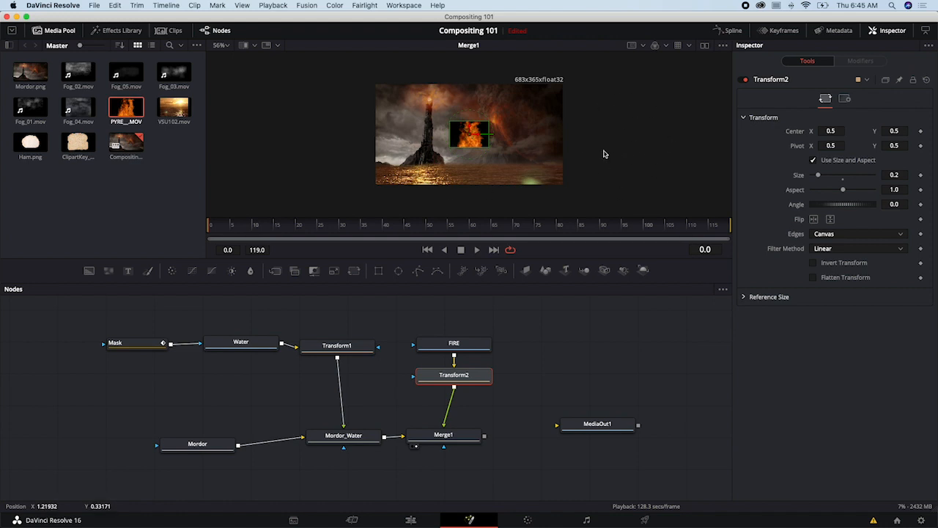
- Position the fire over the volcano crater at about X 0.627, Y 0.638 and reduce Transform2's Size to 0.14
{"action": "scroll", "coordinate": [606, 153], "scroll_direction": "up", "scroll_amount": 5}
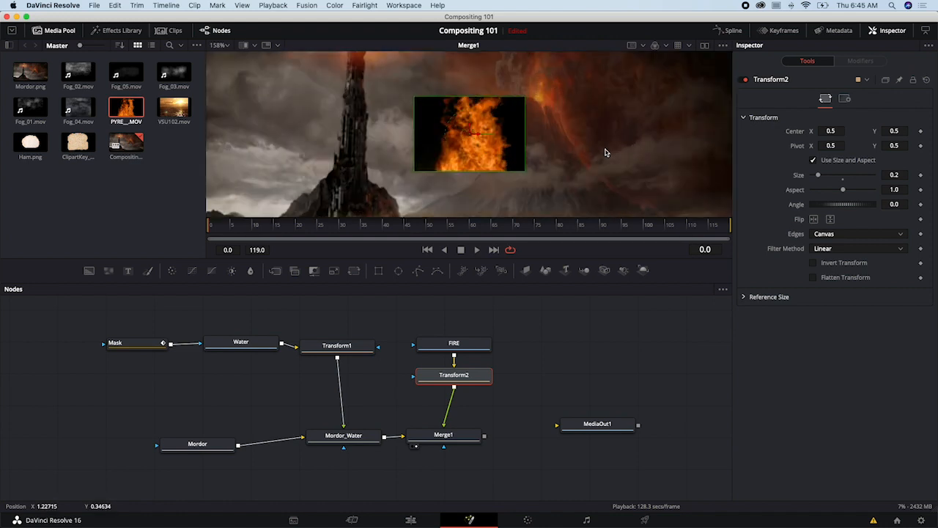
{"action": "left_click_drag", "start_coordinate": [635, 104], "coordinate": [556, 153]}
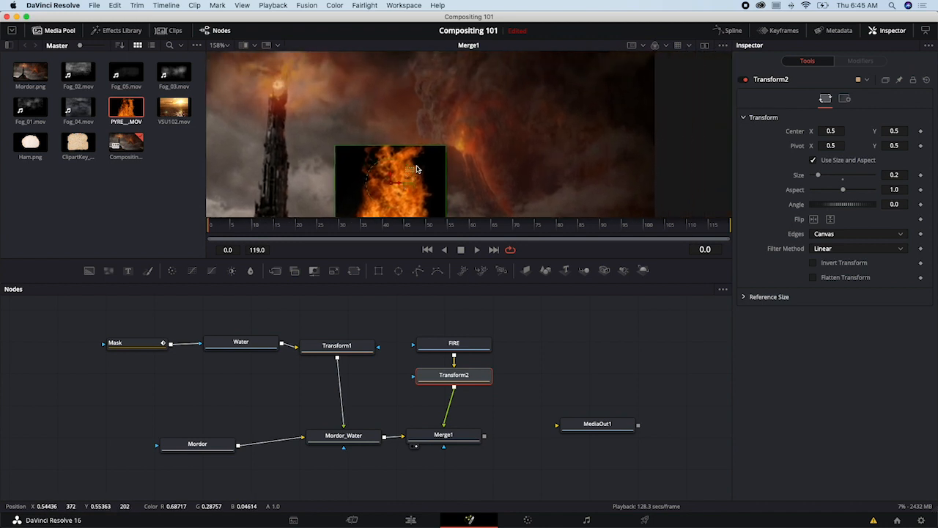
{"action": "left_click_drag", "start_coordinate": [399, 185], "coordinate": [481, 118]}
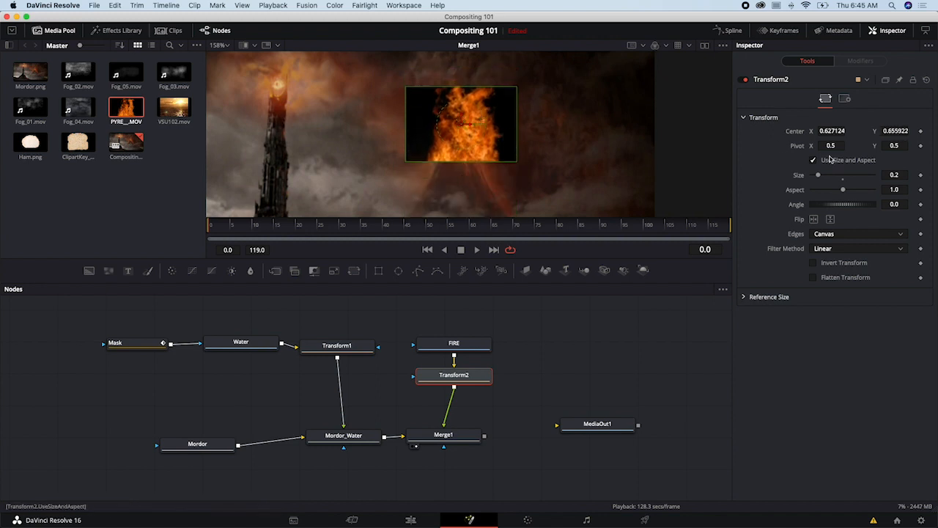
{"action": "left_click_drag", "start_coordinate": [819, 177], "coordinate": [818, 177]}
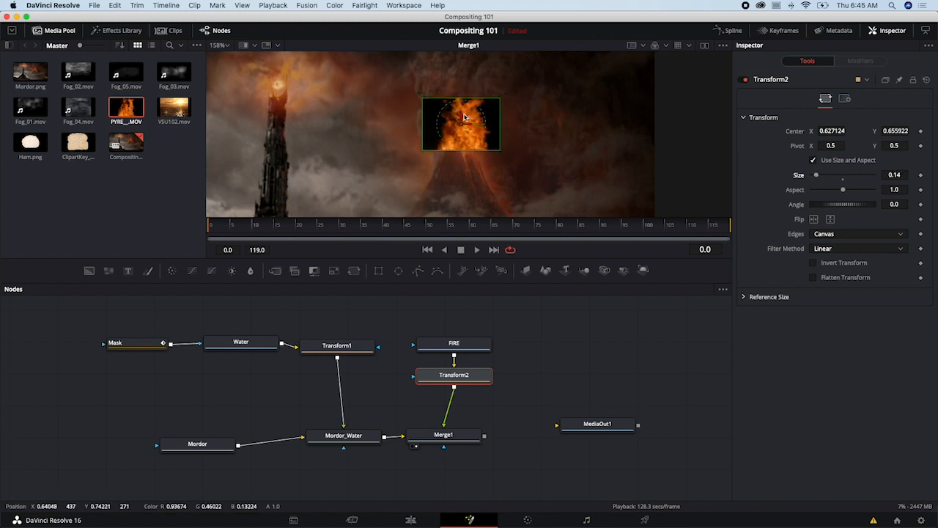
{"action": "left_click_drag", "start_coordinate": [463, 118], "coordinate": [462, 126]}
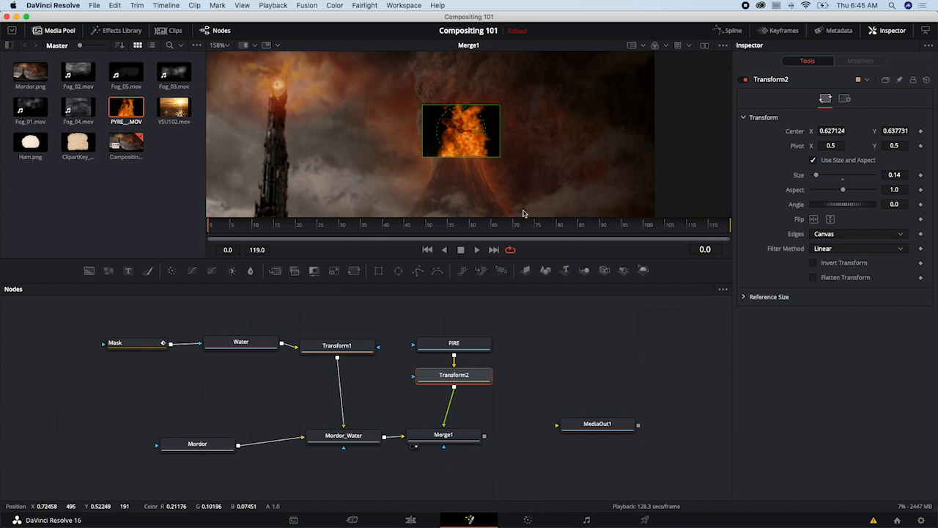
- Move Transform2 closer to Merge1, align the two nodes, and look through Merge1's Apply Mode options
{"action": "left_click_drag", "start_coordinate": [459, 378], "coordinate": [455, 395]}
{"action": "left_click_drag", "start_coordinate": [454, 438], "coordinate": [458, 437]}
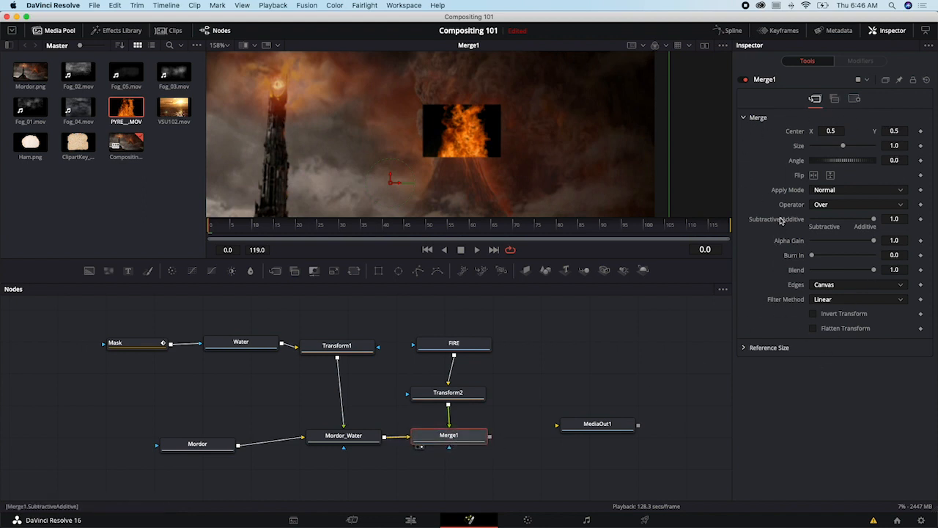
{"action": "left_click", "coordinate": [824, 191]}
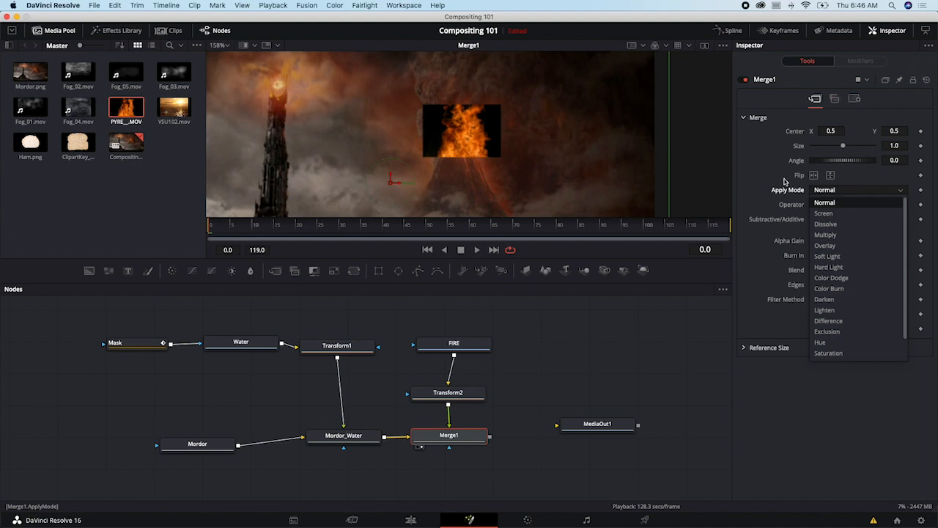
{"action": "key", "text": "Escape"}
- Switch to After Effects and examine the blending modes available for the Fog_01.mov layer
{"action": "key", "text": "super+Tab"}
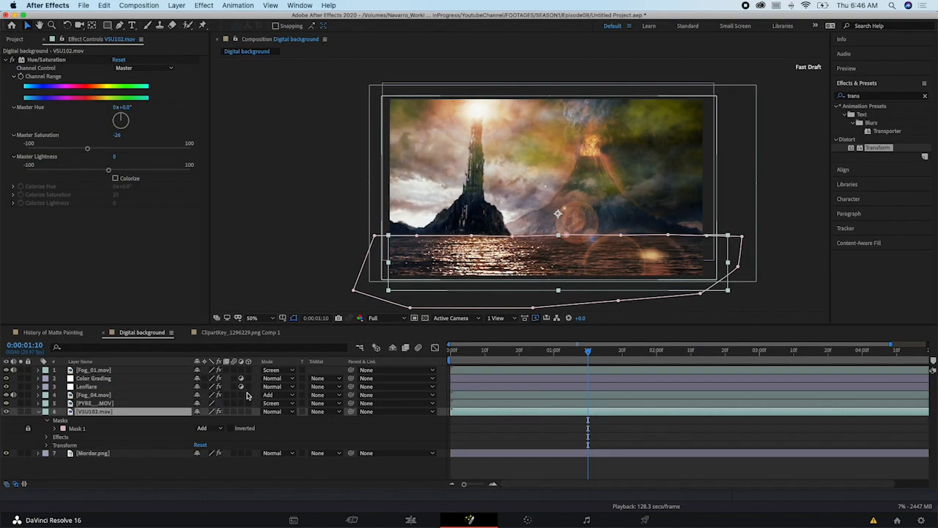
{"action": "left_click", "coordinate": [276, 371]}
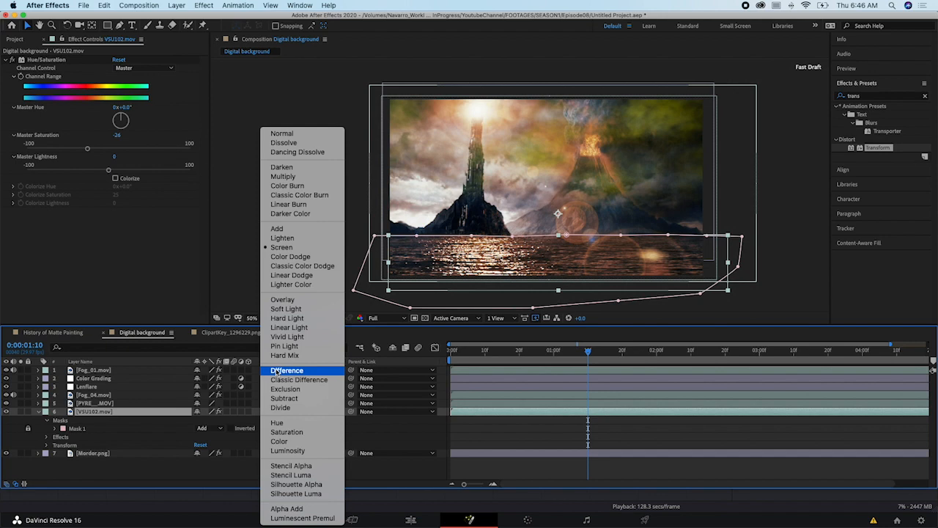
{"action": "left_click", "coordinate": [111, 388]}
{"action": "left_click", "coordinate": [133, 371]}
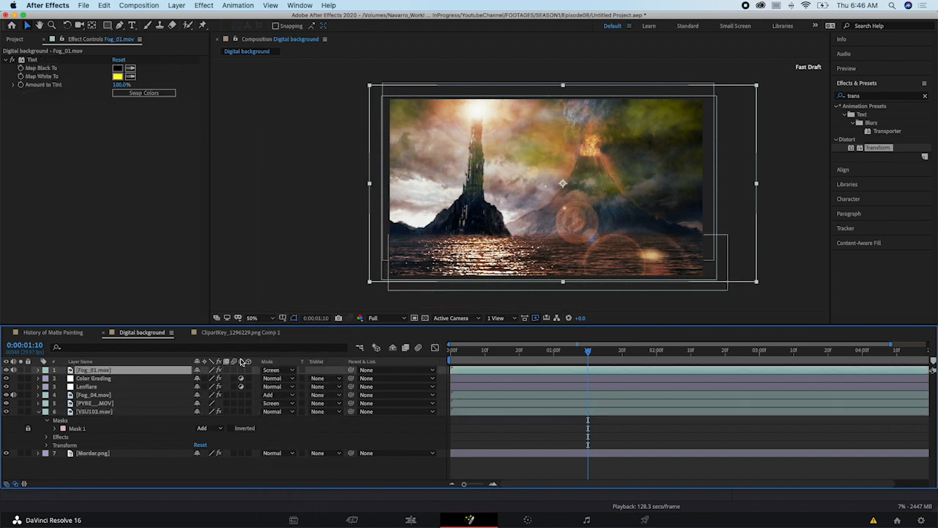
- Switch back to DaVinci Resolve and set Merge1's Apply Mode to Screen
{"action": "key", "text": "super+Tab"}
{"action": "left_click", "coordinate": [827, 191]}
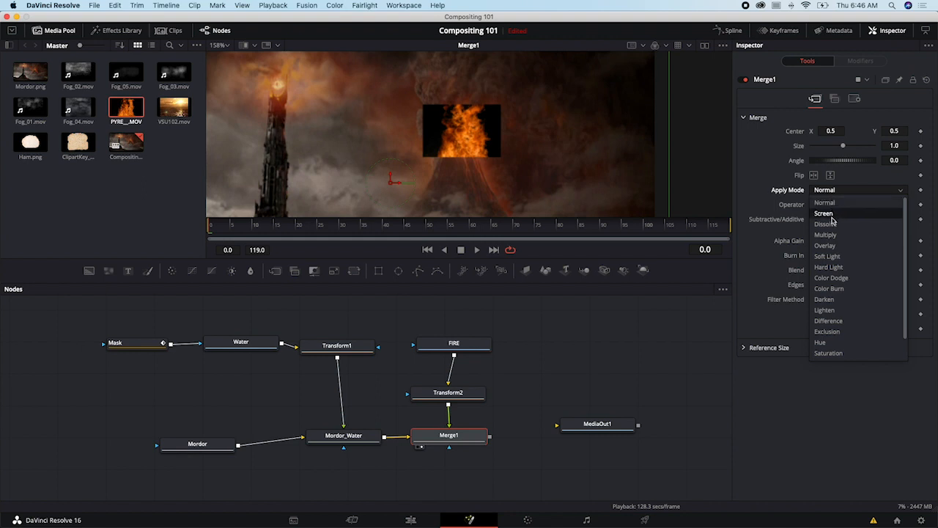
{"action": "left_click", "coordinate": [832, 217]}
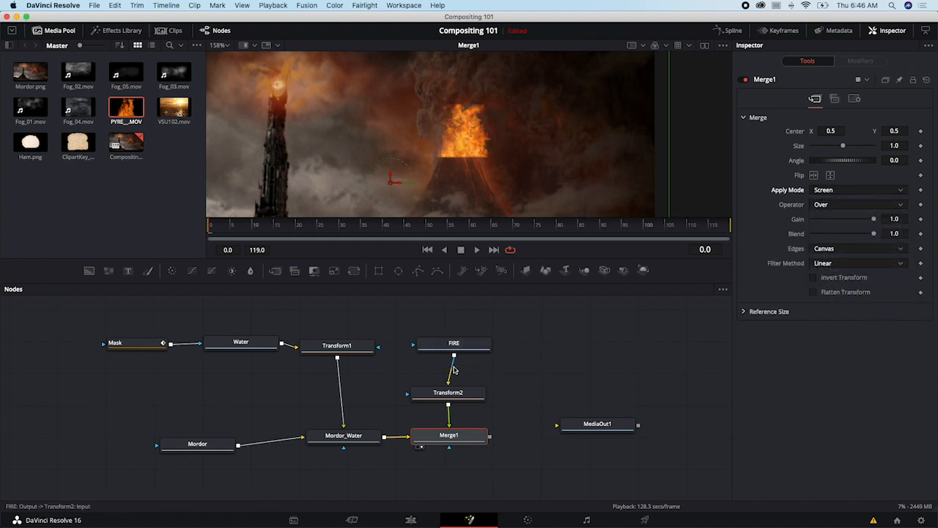
- Shift the fire's center to about X 0.617 with Transform2 to fit the volcano crater, and line FIRE up above Transform2
{"action": "left_click", "coordinate": [458, 396]}
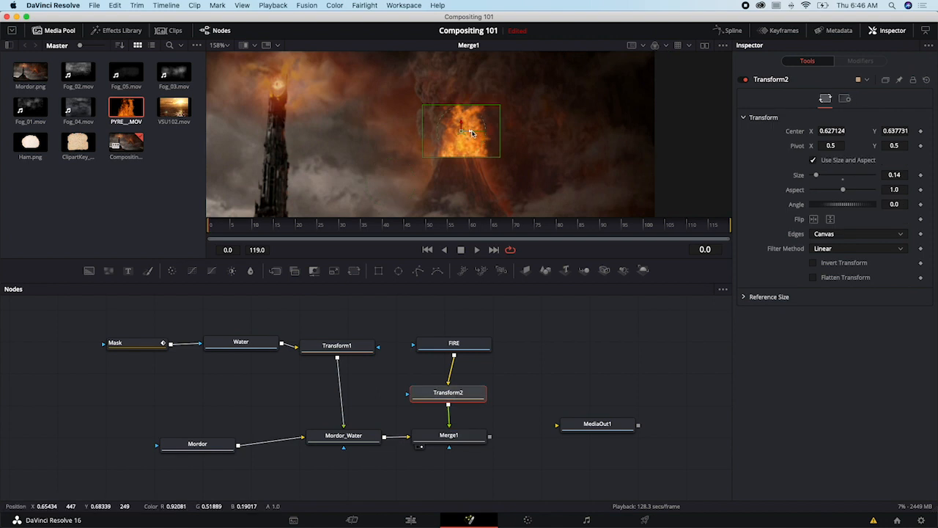
{"action": "left_click_drag", "start_coordinate": [466, 133], "coordinate": [464, 133]}
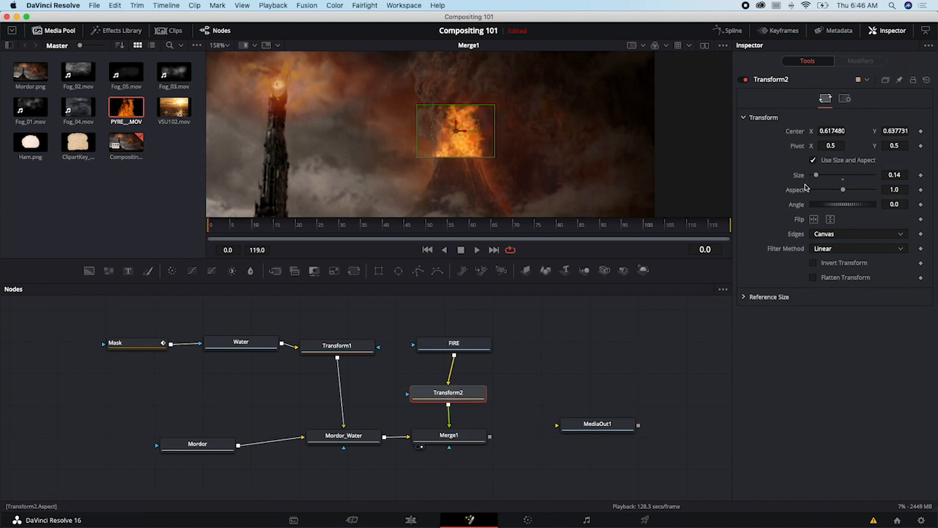
{"action": "left_click", "coordinate": [444, 344]}
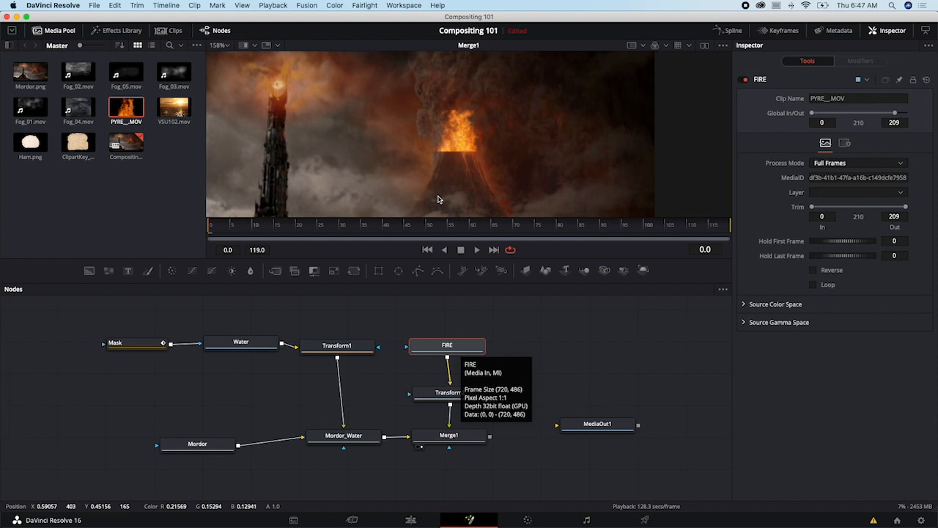
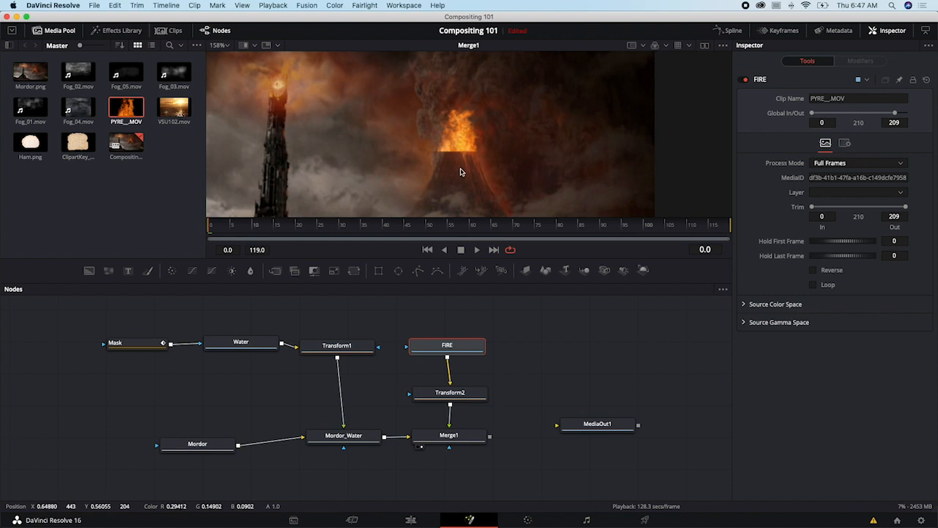
- Add a Polygon mask node and draw a closed shape around the fire in the volcano crater
{"action": "left_click", "coordinate": [416, 272]}
{"action": "left_click_drag", "start_coordinate": [451, 324], "coordinate": [545, 335]}
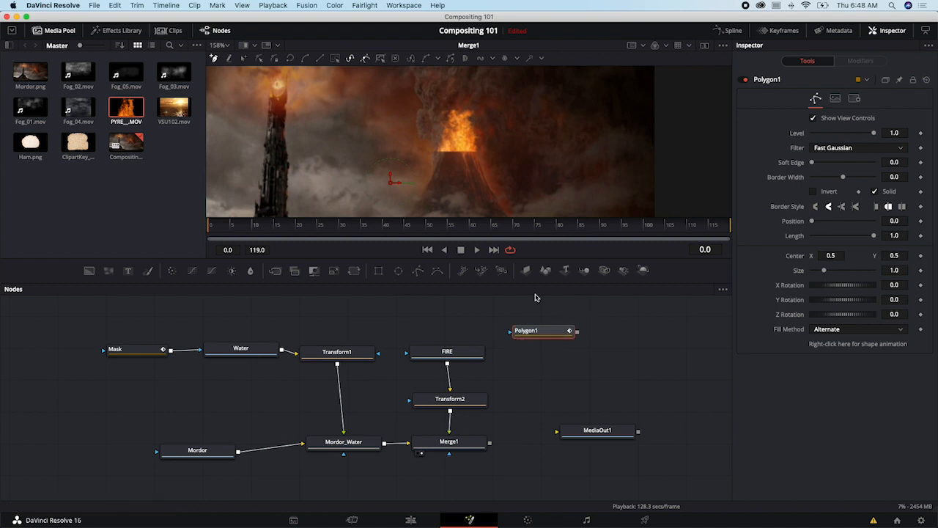
{"action": "left_click", "coordinate": [434, 148]}
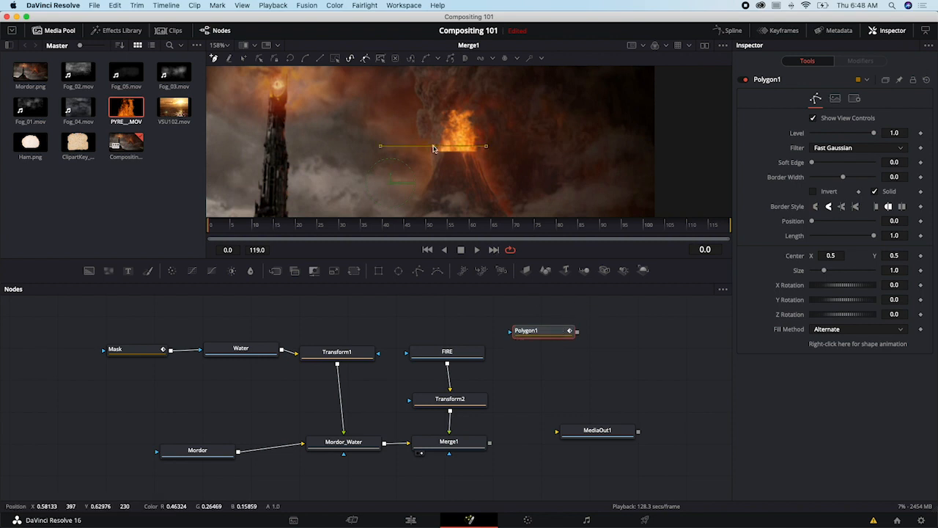
{"action": "left_click", "coordinate": [470, 147]}
{"action": "left_click", "coordinate": [488, 150]}
{"action": "left_click", "coordinate": [495, 137]}
{"action": "left_click", "coordinate": [484, 127]}
{"action": "left_click", "coordinate": [465, 120]}
{"action": "left_click", "coordinate": [442, 118]}
{"action": "left_click", "coordinate": [433, 147]}
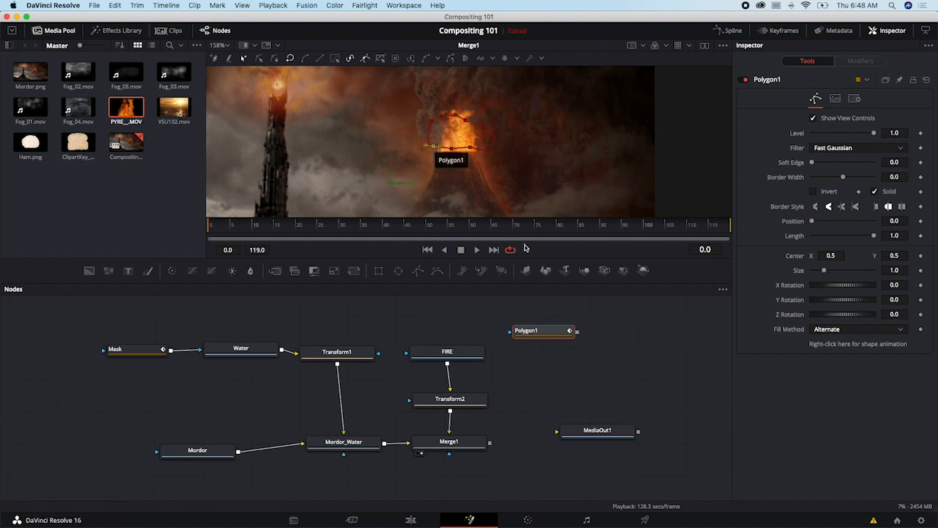
- Connect the Polygon1 mask to Merge1 as its effect mask so it limits the fire
{"action": "left_click_drag", "start_coordinate": [528, 335], "coordinate": [503, 327]}
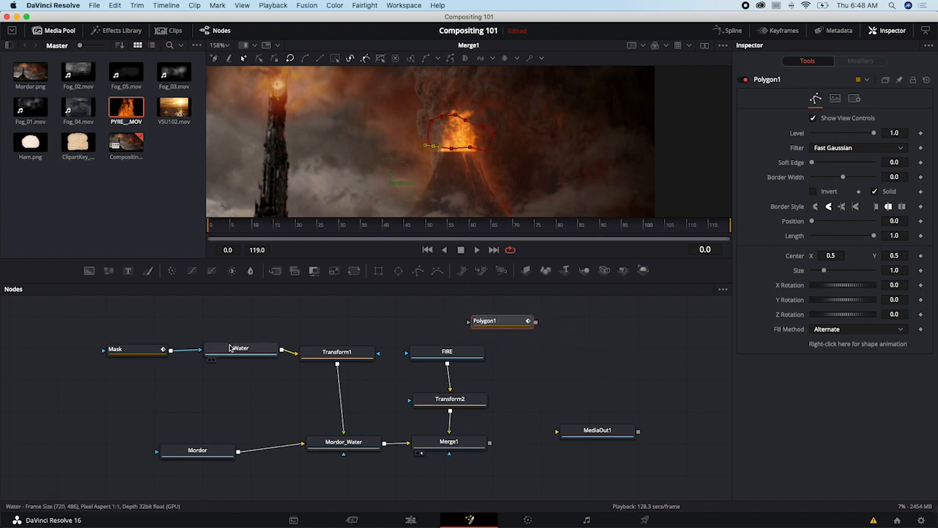
{"action": "left_click_drag", "start_coordinate": [207, 347], "coordinate": [205, 344]}
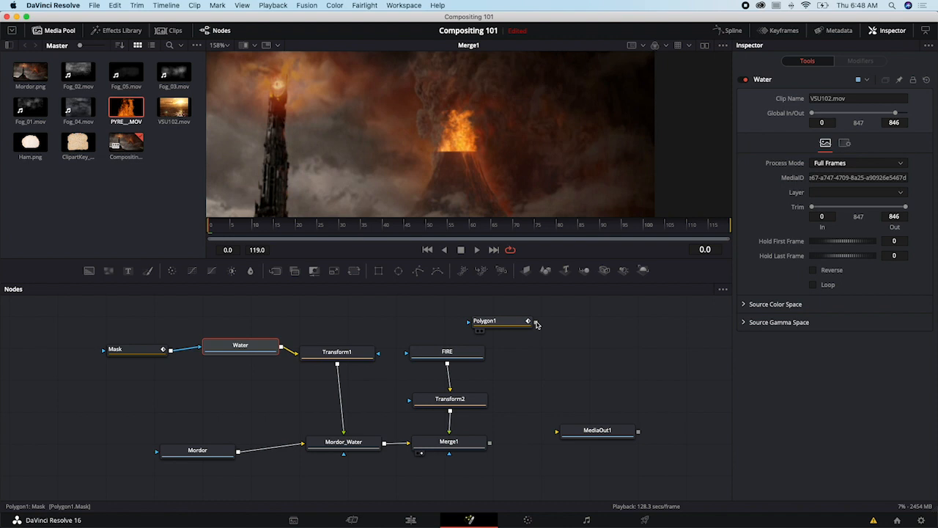
{"action": "left_click_drag", "start_coordinate": [512, 326], "coordinate": [405, 355]}
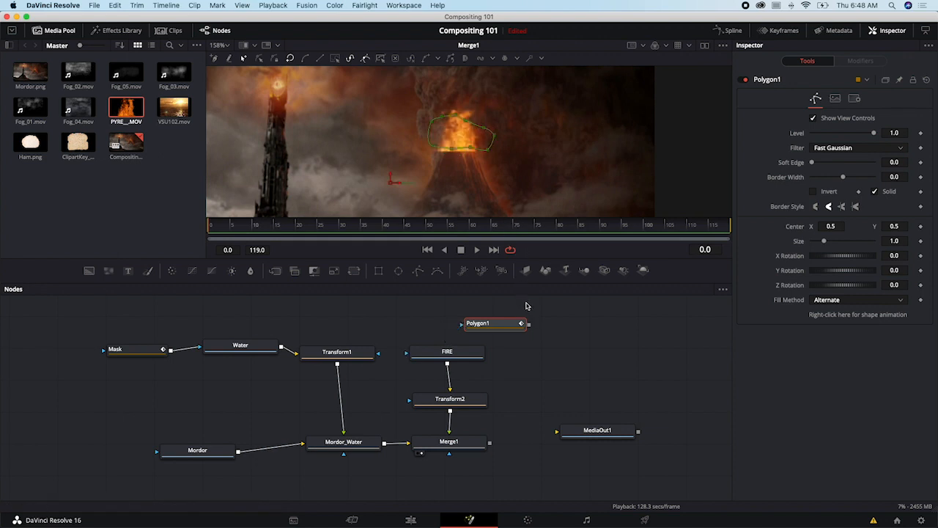
{"action": "left_click_drag", "start_coordinate": [512, 326], "coordinate": [497, 318]}
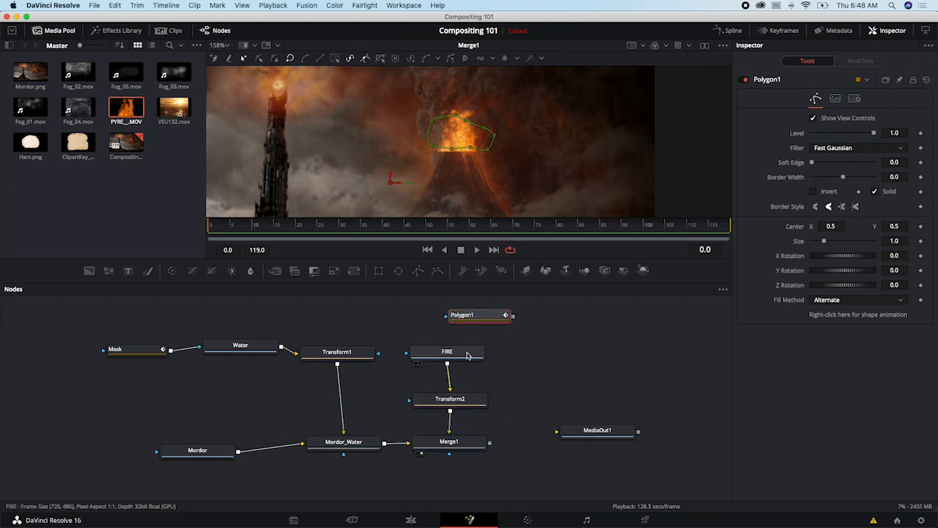
{"action": "left_click_drag", "start_coordinate": [488, 315], "coordinate": [451, 456]}
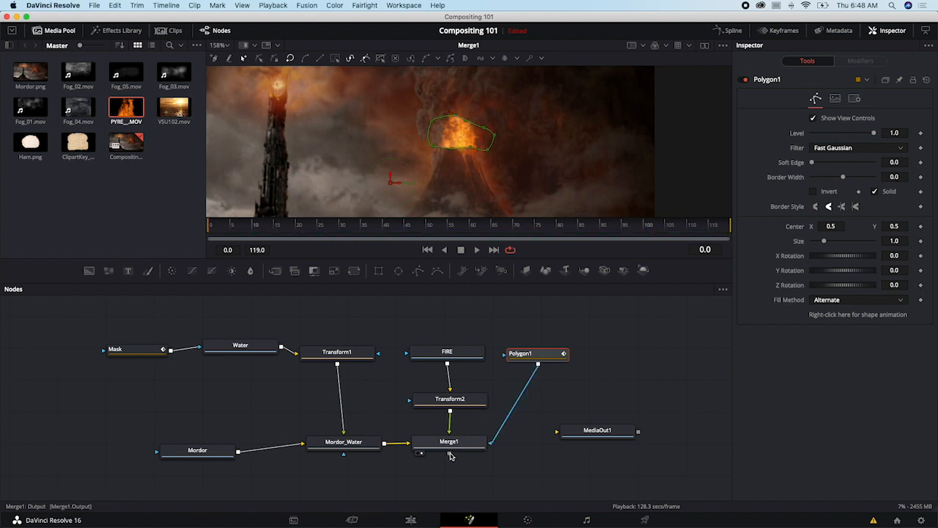
{"action": "left_click", "coordinate": [618, 354]}
- Set Polygon1's Soft Edge to about 0.0205, and space out Polygon1, Merge1 and MediaOut1 in the node graph
{"action": "left_click_drag", "start_coordinate": [534, 360], "coordinate": [535, 404]}
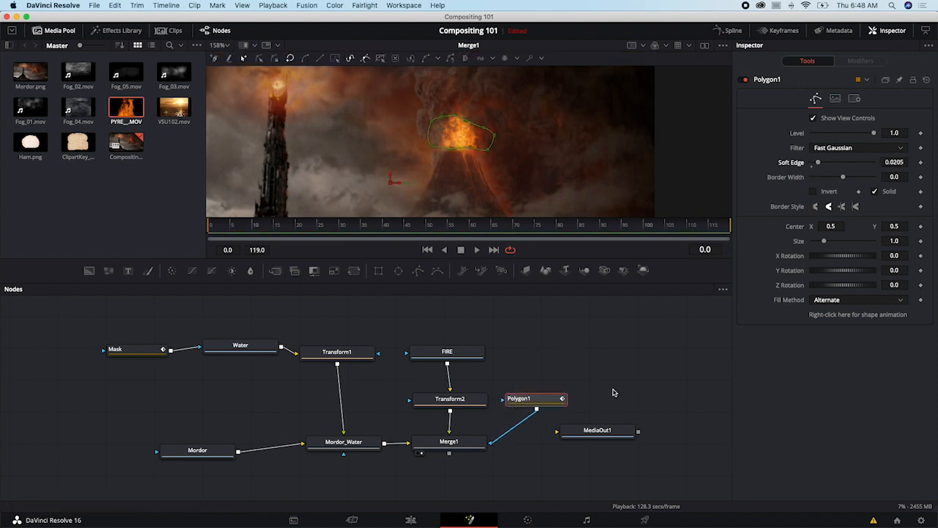
{"action": "left_click_drag", "start_coordinate": [572, 432], "coordinate": [616, 434]}
{"action": "left_click_drag", "start_coordinate": [473, 450], "coordinate": [480, 454]}
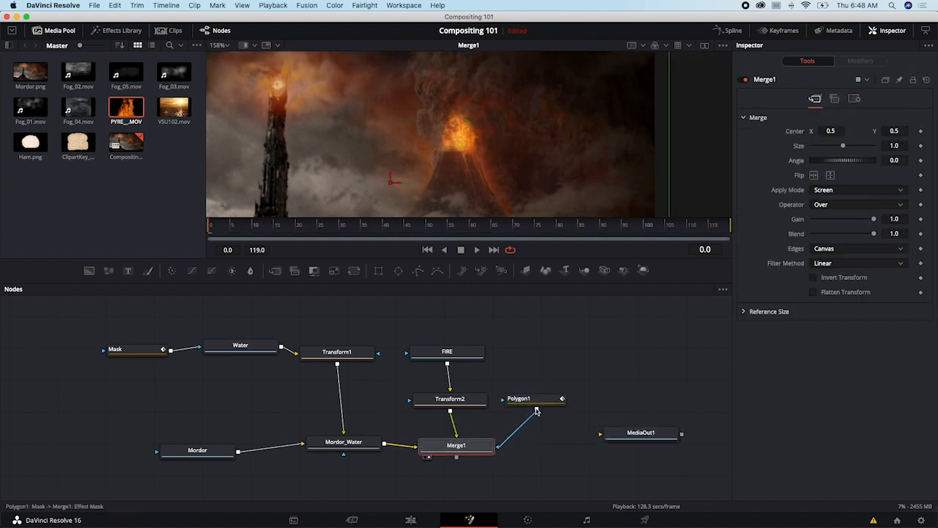
{"action": "left_click_drag", "start_coordinate": [541, 401], "coordinate": [527, 371]}
{"action": "left_click_drag", "start_coordinate": [245, 224], "coordinate": [412, 236]}
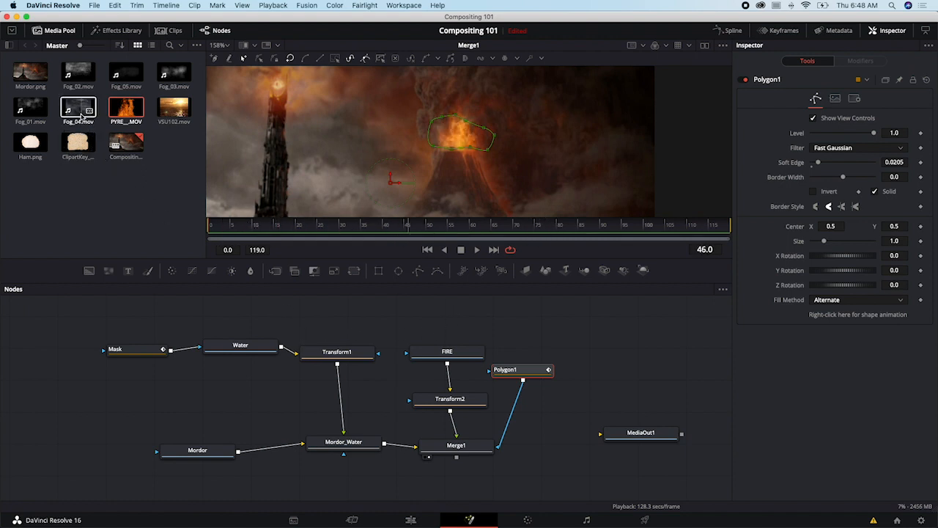
- Bring Fog_04.mov into the node graph above MediaOut1 and rename its node FOG
{"action": "left_click_drag", "start_coordinate": [82, 114], "coordinate": [639, 342]}
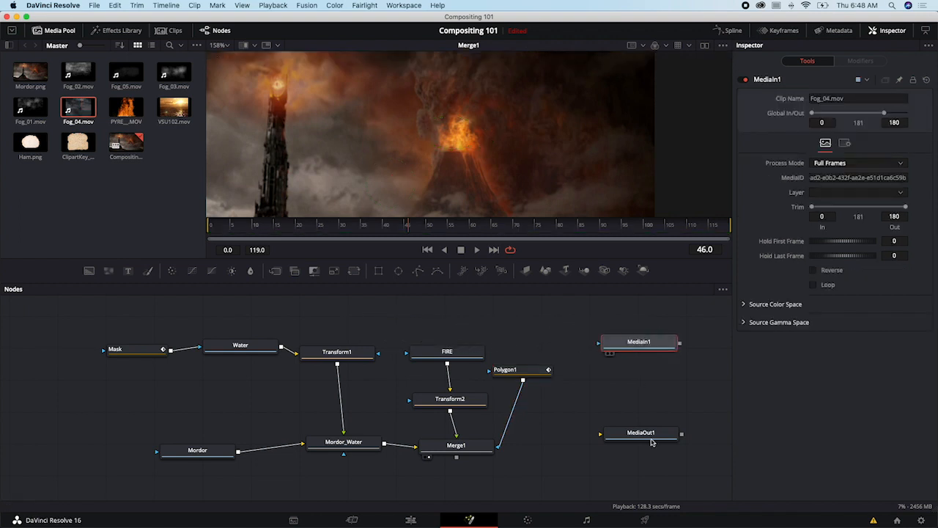
{"action": "left_click_drag", "start_coordinate": [651, 442], "coordinate": [685, 433]}
{"action": "left_click_drag", "start_coordinate": [642, 352], "coordinate": [620, 364]}
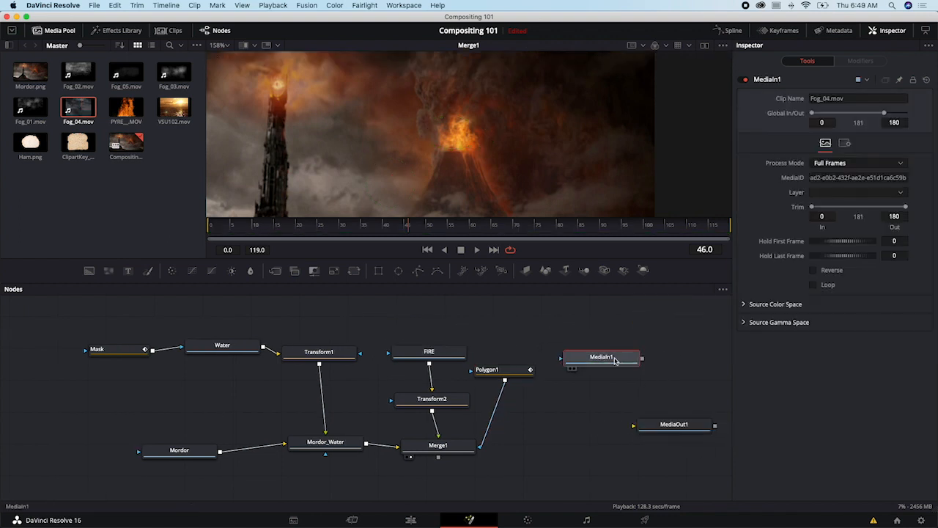
{"action": "right_click", "coordinate": [619, 364]}
{"action": "left_click", "coordinate": [664, 274]}
{"action": "type", "text": "FO"}
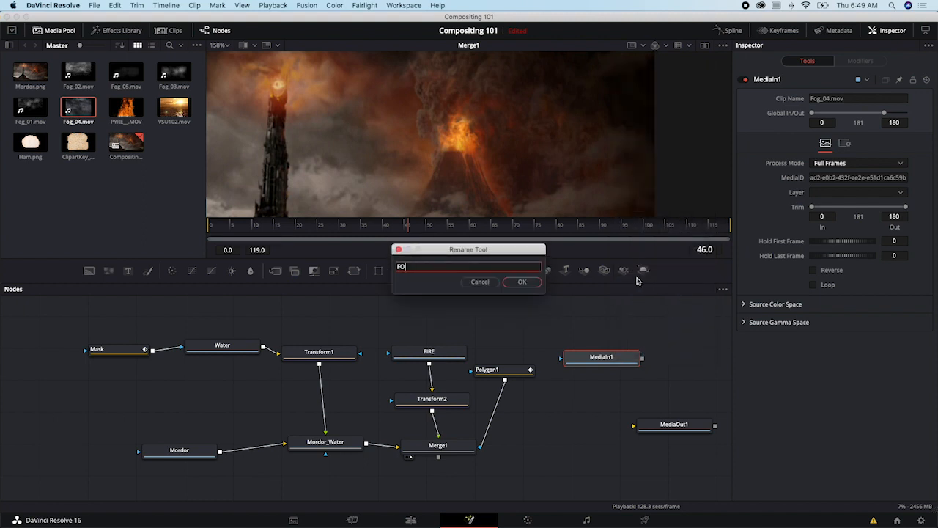
{"action": "type", "text": "G"}
{"action": "key", "text": "Return"}
- Merge FOG over Merge1's output with a new merge node, and rearrange the fire, mask and output nodes into a clear layout
{"action": "left_click_drag", "start_coordinate": [604, 362], "coordinate": [441, 460]}
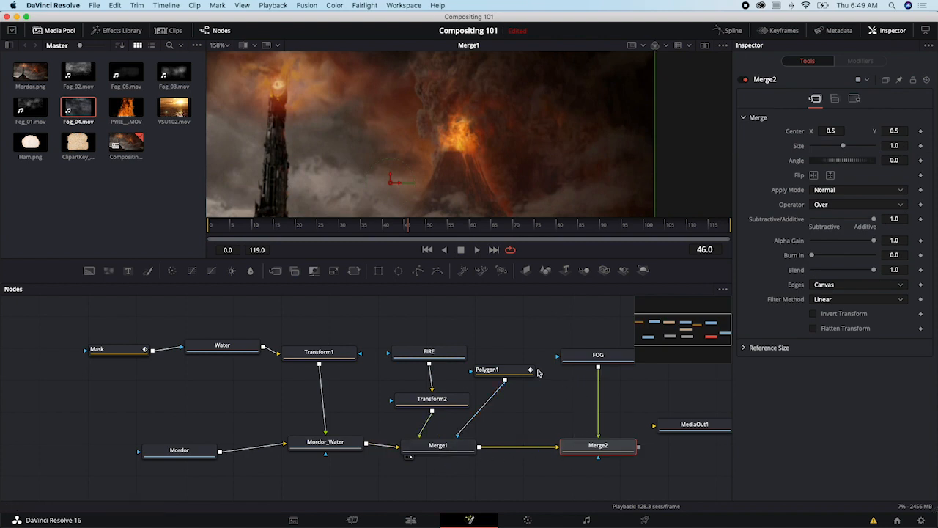
{"action": "left_click", "coordinate": [227, 357]}
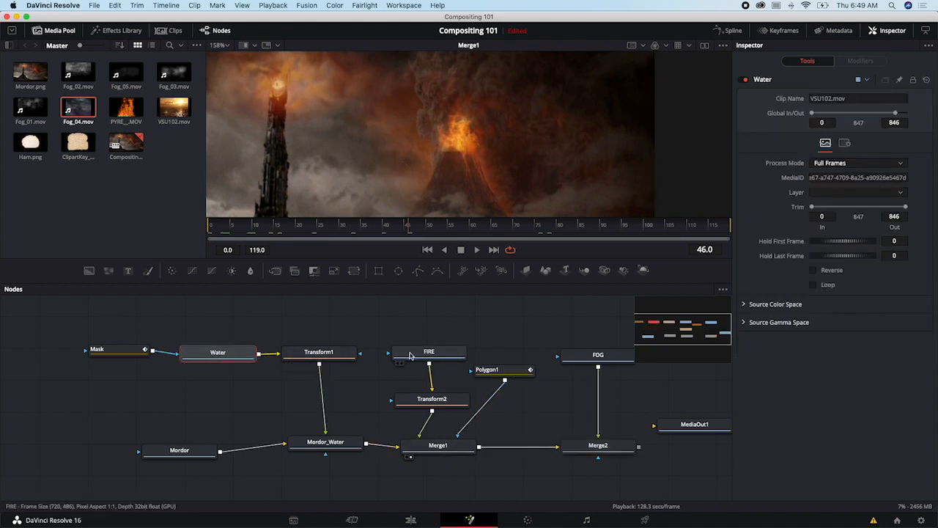
{"action": "left_click_drag", "start_coordinate": [410, 357], "coordinate": [405, 334]}
{"action": "left_click_drag", "start_coordinate": [430, 399], "coordinate": [407, 371]}
{"action": "left_click_drag", "start_coordinate": [501, 369], "coordinate": [451, 403]}
{"action": "left_click_drag", "start_coordinate": [413, 370], "coordinate": [423, 370]}
{"action": "left_click_drag", "start_coordinate": [554, 386], "coordinate": [408, 383]}
{"action": "left_click_drag", "start_coordinate": [532, 426], "coordinate": [621, 440]}
{"action": "left_click_drag", "start_coordinate": [444, 448], "coordinate": [450, 445]}
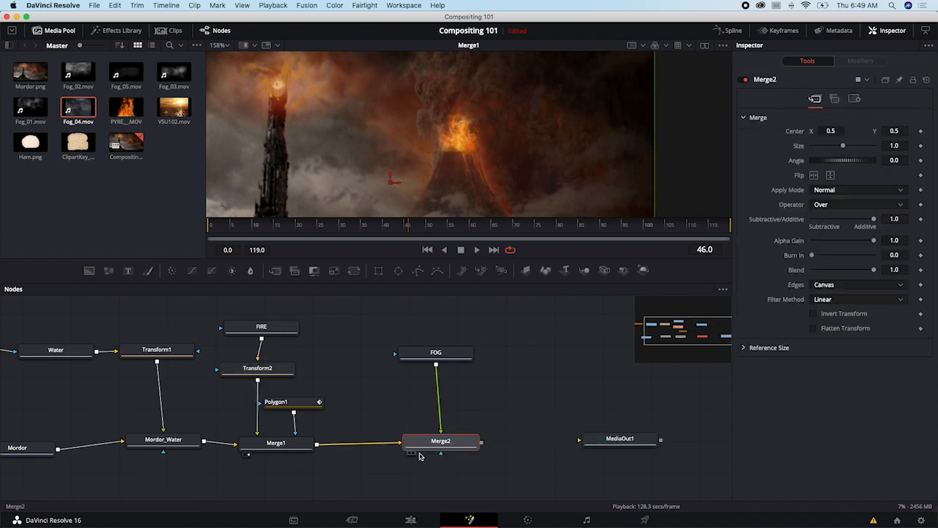
- Show Merge2 in the viewer and set its Apply Mode to Screen so the fog blends over the scene
{"action": "left_click", "coordinate": [411, 452]}
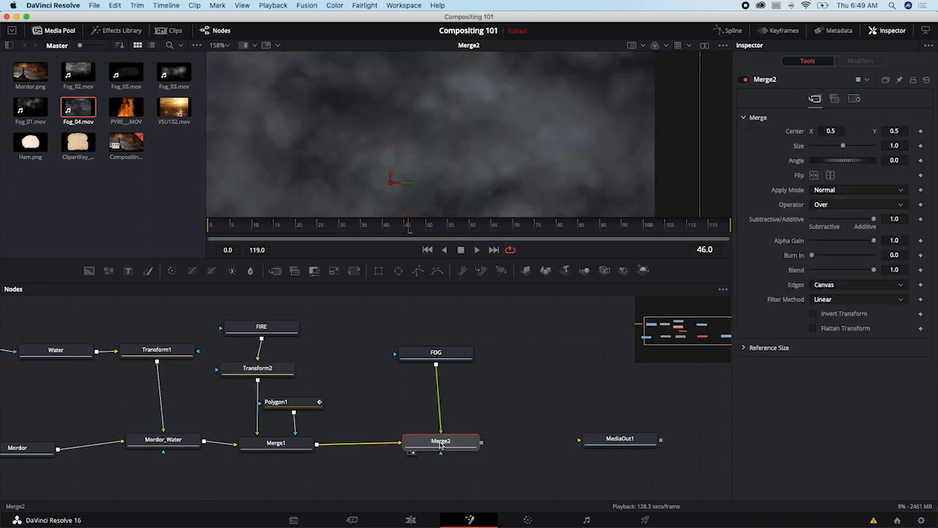
{"action": "scroll", "coordinate": [565, 191], "scroll_direction": "down", "scroll_amount": 2}
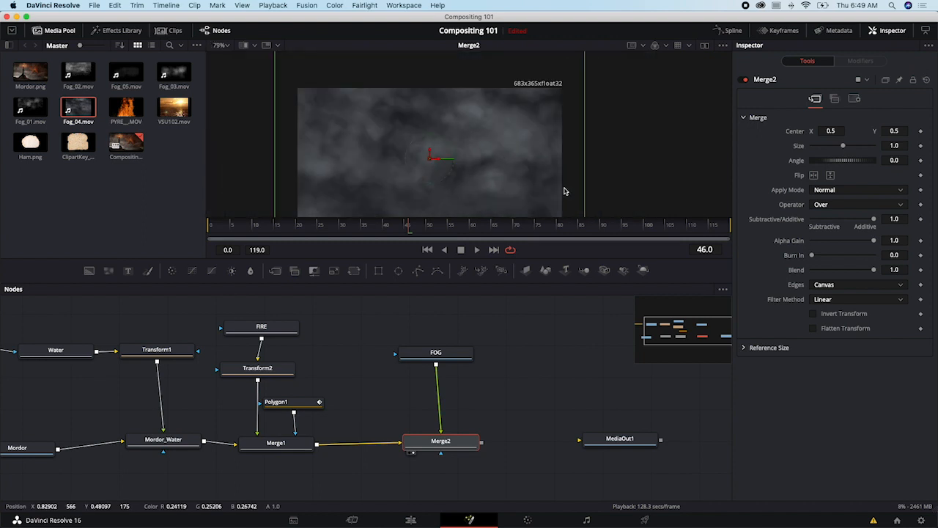
{"action": "scroll", "coordinate": [564, 191], "scroll_direction": "down", "scroll_amount": 1}
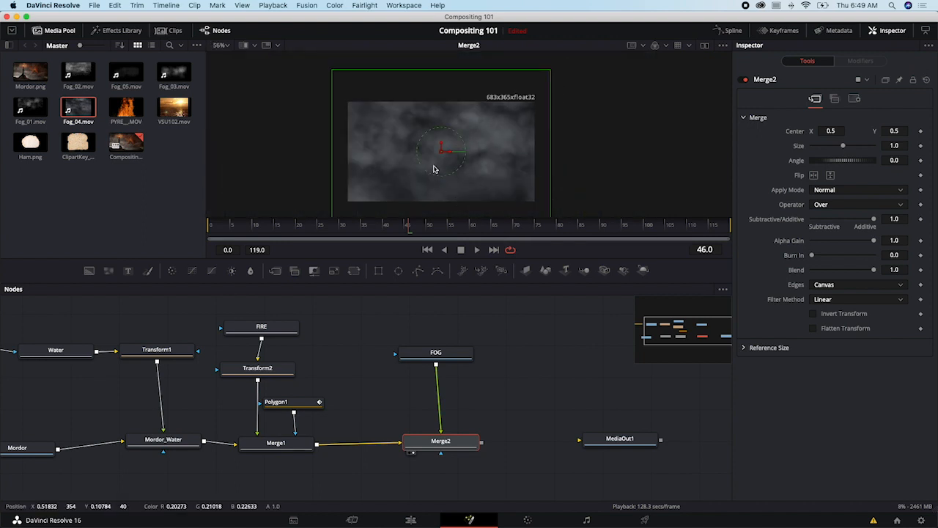
{"action": "left_click_drag", "start_coordinate": [444, 449], "coordinate": [437, 450]}
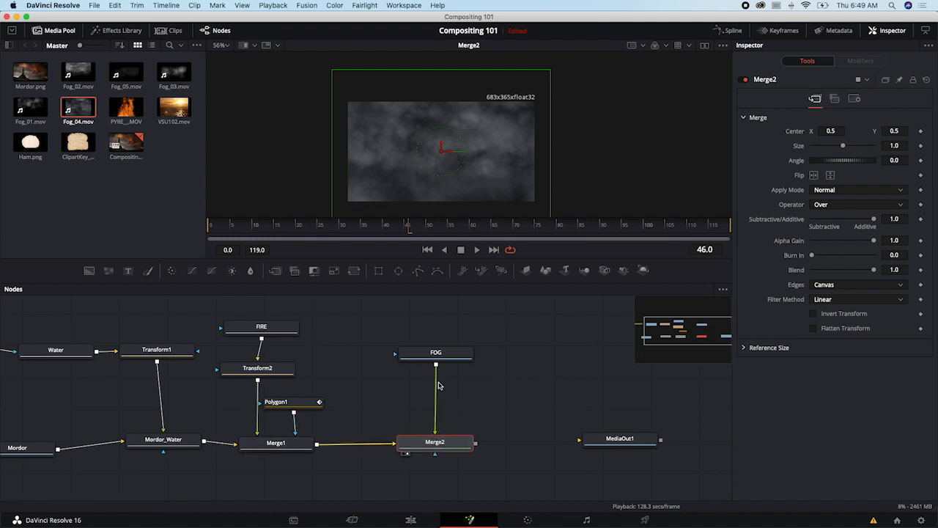
{"action": "left_click_drag", "start_coordinate": [433, 450], "coordinate": [425, 448]}
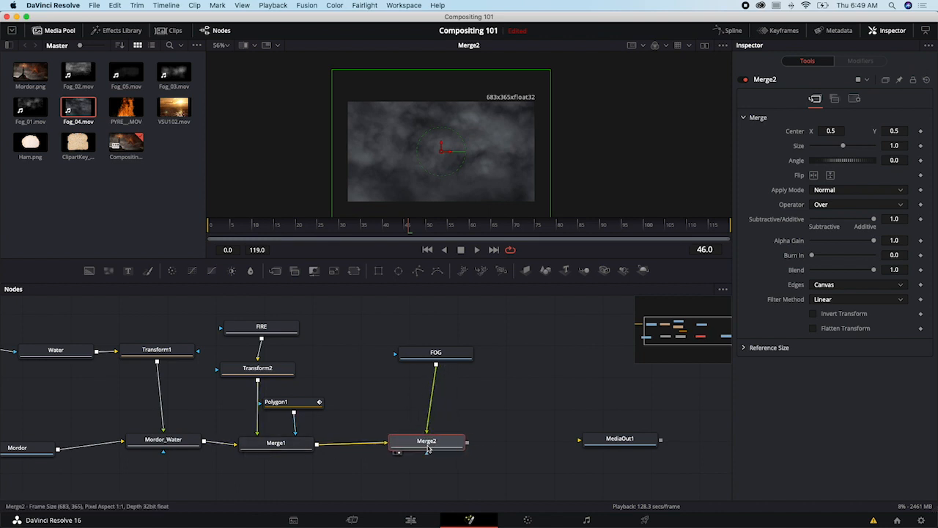
{"action": "left_click", "coordinate": [843, 192]}
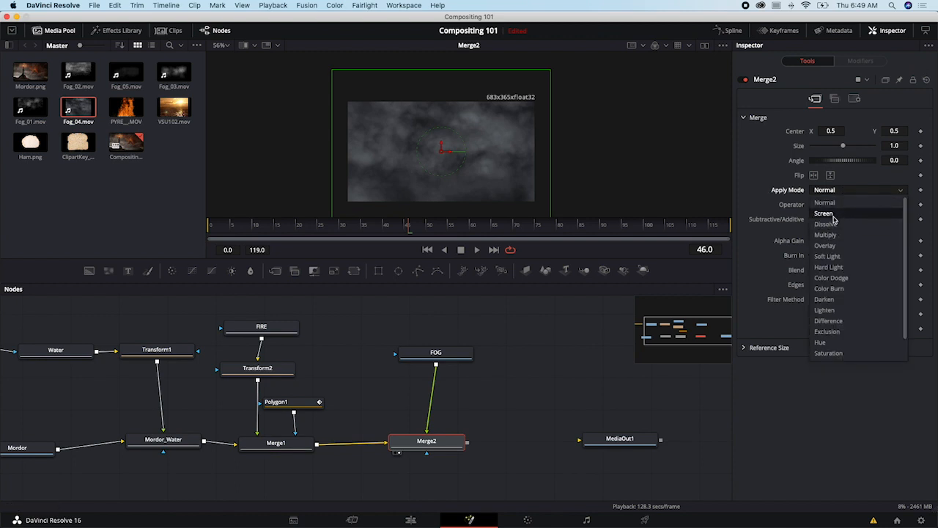
{"action": "left_click", "coordinate": [832, 213]}
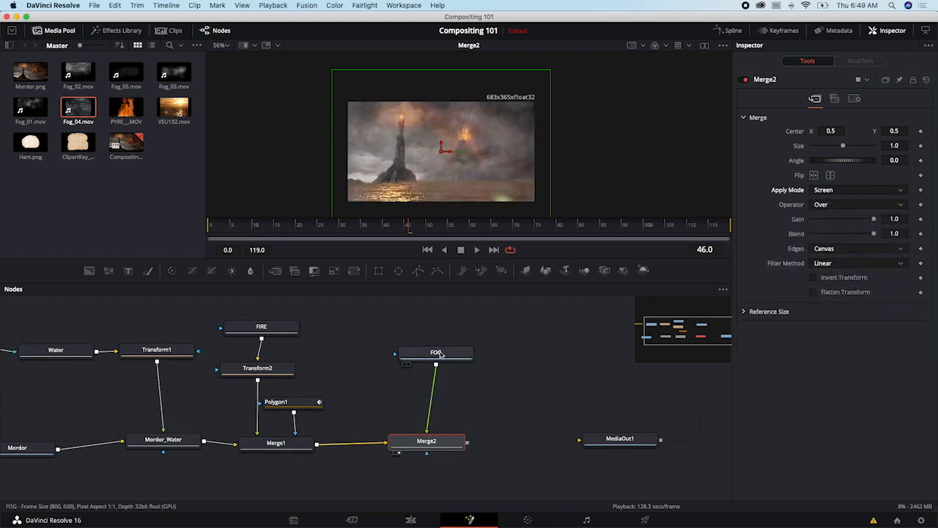
{"action": "left_click_drag", "start_coordinate": [244, 226], "coordinate": [283, 236]}
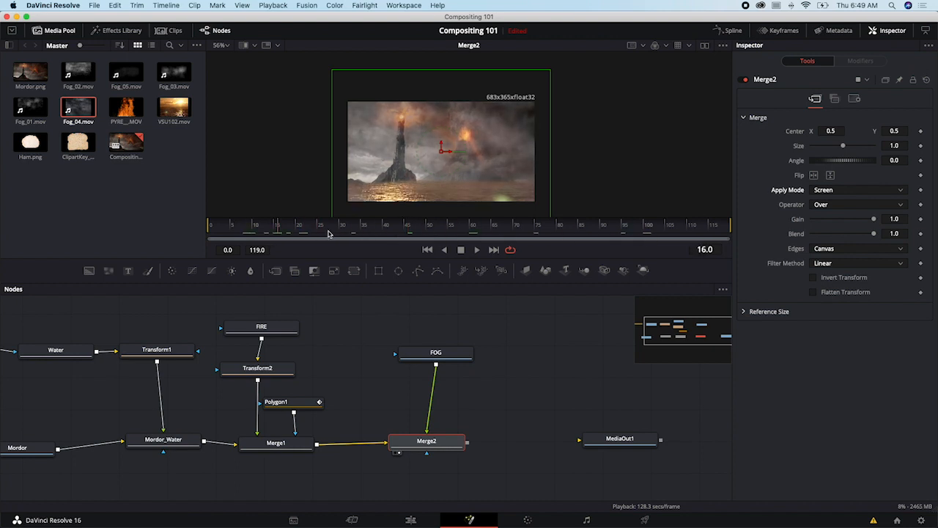
- Switch to After Effects to examine the Tint effect on the Fog_04.mov layer, and return to DaVinci Resolve
{"action": "key", "text": "super+Tab"}
{"action": "key", "text": "super+Tab"}
{"action": "left_click", "coordinate": [493, 262]}
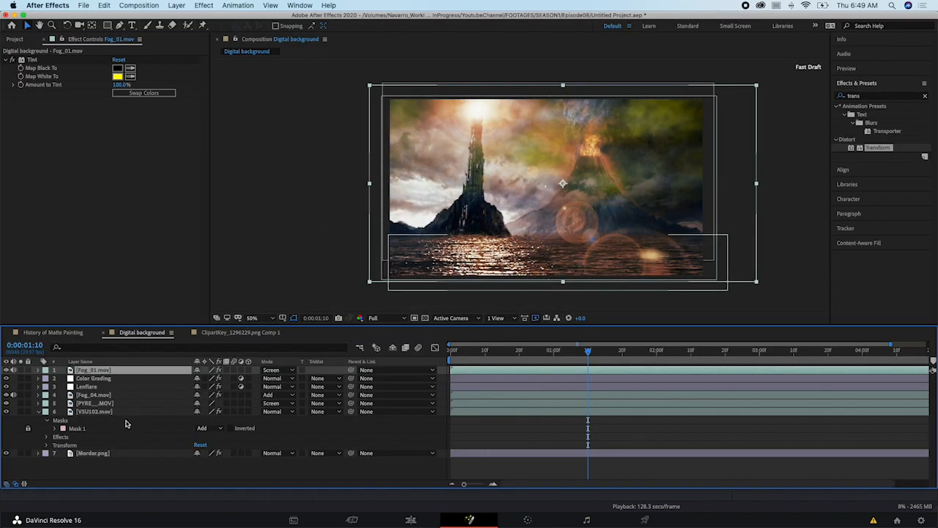
{"action": "left_click", "coordinate": [121, 396]}
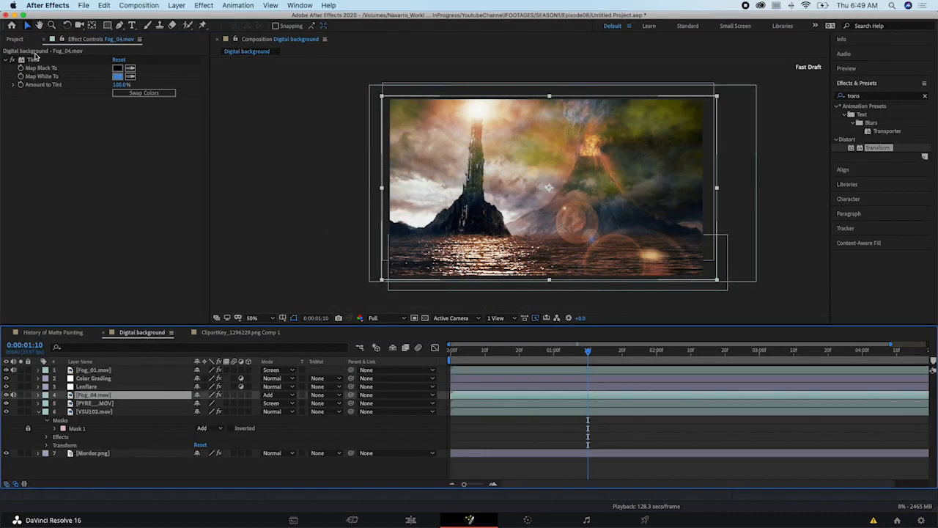
{"action": "key", "text": "super+Tab"}
{"action": "left_click", "coordinate": [503, 265]}
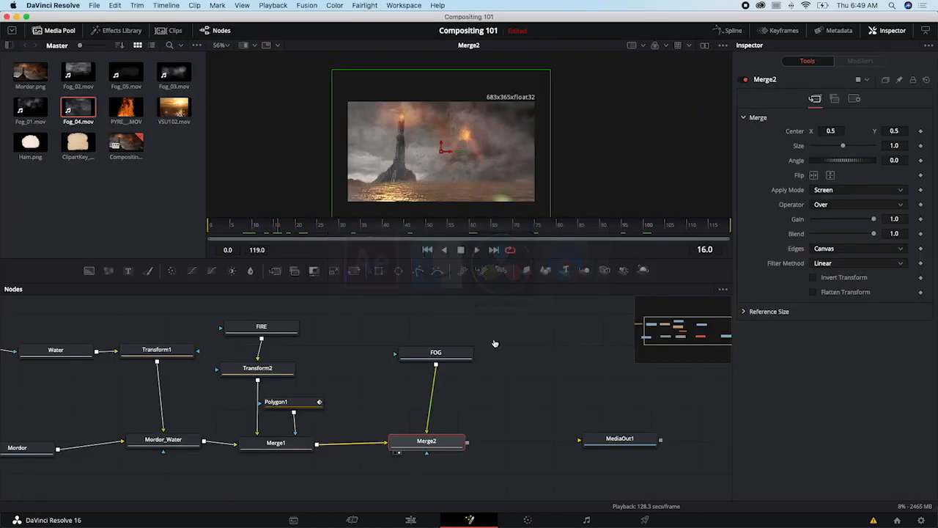
- Look through the full Select Tool list and the Add Tool categories for effects that can be applied to FOG
{"action": "left_click_drag", "start_coordinate": [443, 361], "coordinate": [431, 384]}
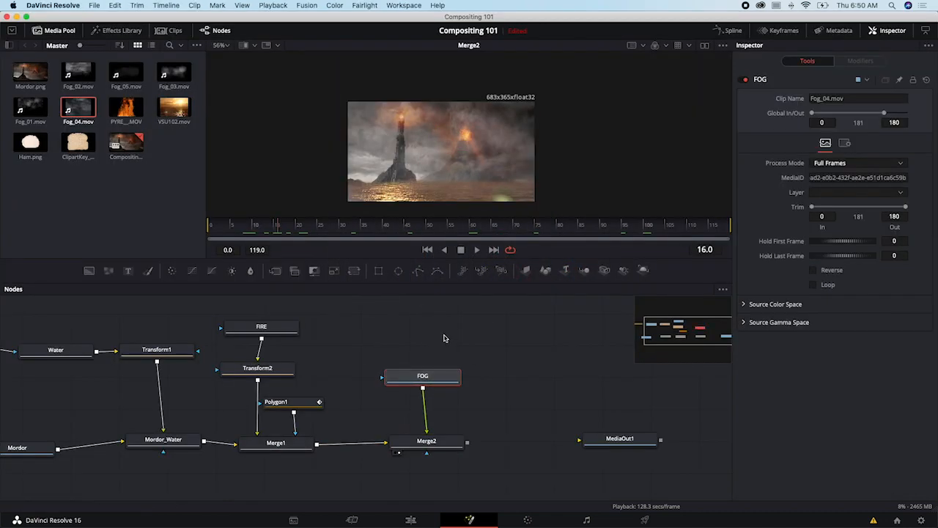
{"action": "key", "text": "shift+space"}
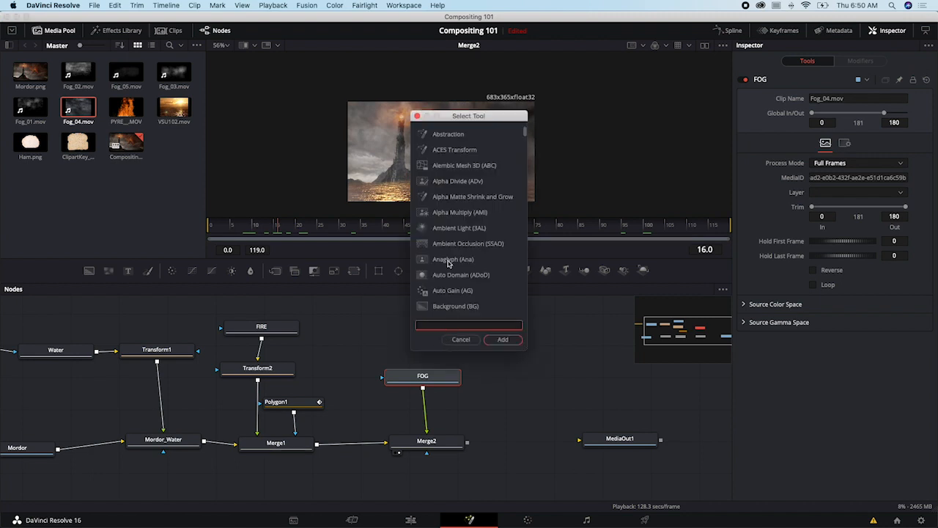
{"action": "scroll", "coordinate": [473, 233], "scroll_direction": "down", "scroll_amount": 15}
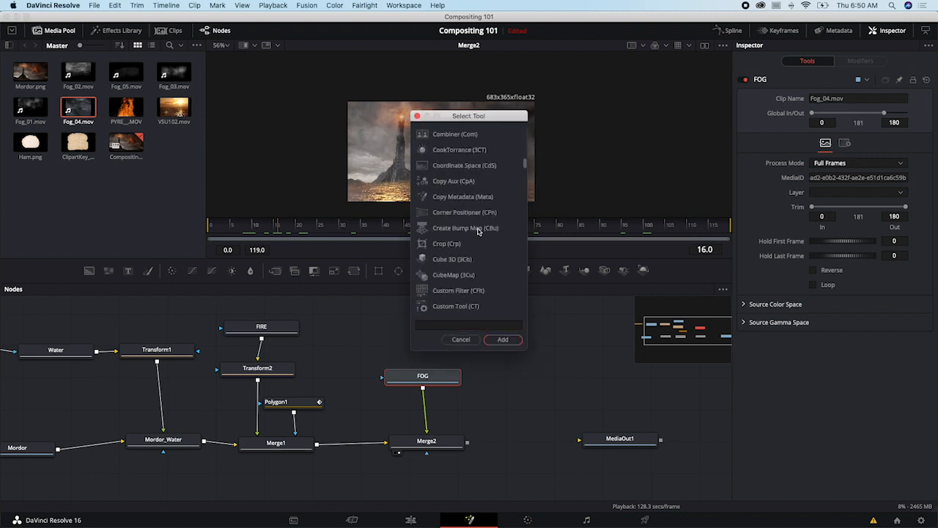
{"action": "key", "text": "Escape"}
{"action": "right_click", "coordinate": [399, 315]}
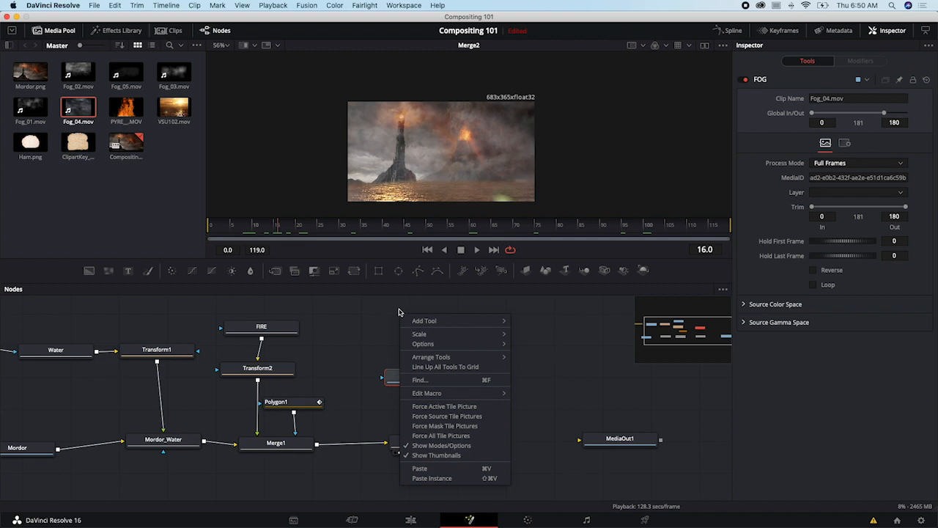
{"action": "mouse_move", "coordinate": [421, 321]}
{"action": "mouse_move", "coordinate": [553, 225]}
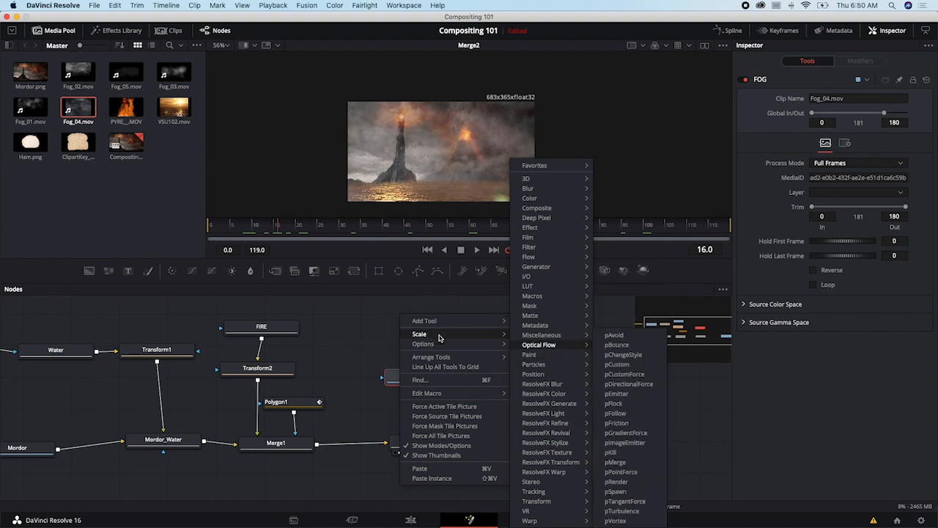
{"action": "left_click", "coordinate": [388, 320]}
- Insert a Color Corrector node between FOG and Merge2, place FOG above it, and bring up the corrector's settings
{"action": "left_click_drag", "start_coordinate": [440, 377], "coordinate": [447, 381]}
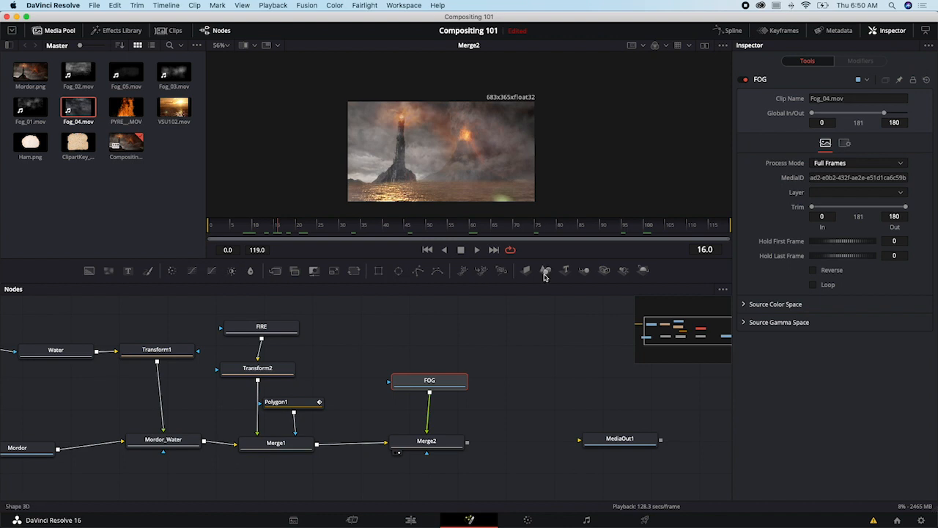
{"action": "left_click", "coordinate": [173, 272]}
{"action": "left_click_drag", "start_coordinate": [440, 383], "coordinate": [429, 356]}
{"action": "left_click", "coordinate": [434, 413]}
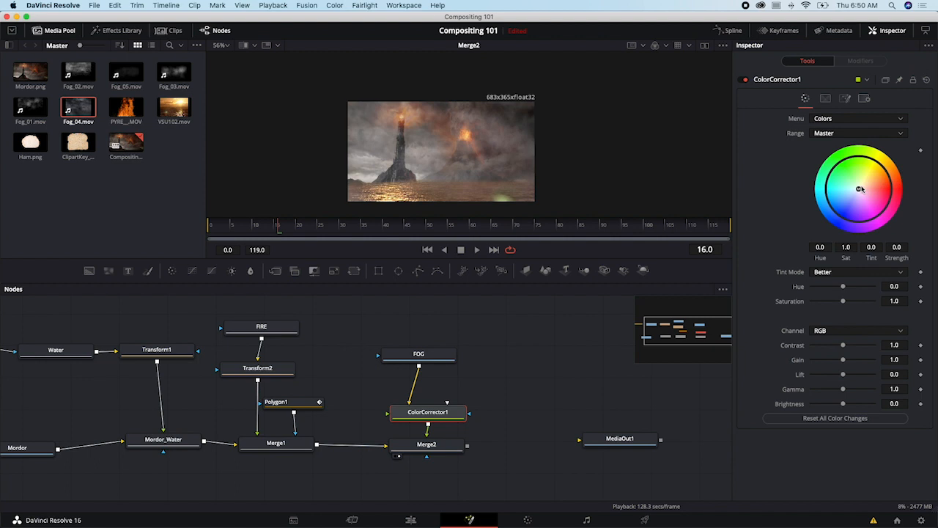
- Tint the fog red in ColorCorrector1's Master range, with a tint of about -0.008 and a strength of about 0.39
{"action": "mouse_move", "coordinate": [860, 188]}
{"action": "left_mouse_down"}
{"action": "mouse_move", "coordinate": [862, 205]}
{"action": "mouse_move", "coordinate": [875, 187]}
{"action": "left_mouse_up"}
{"action": "left_click", "coordinate": [827, 134]}
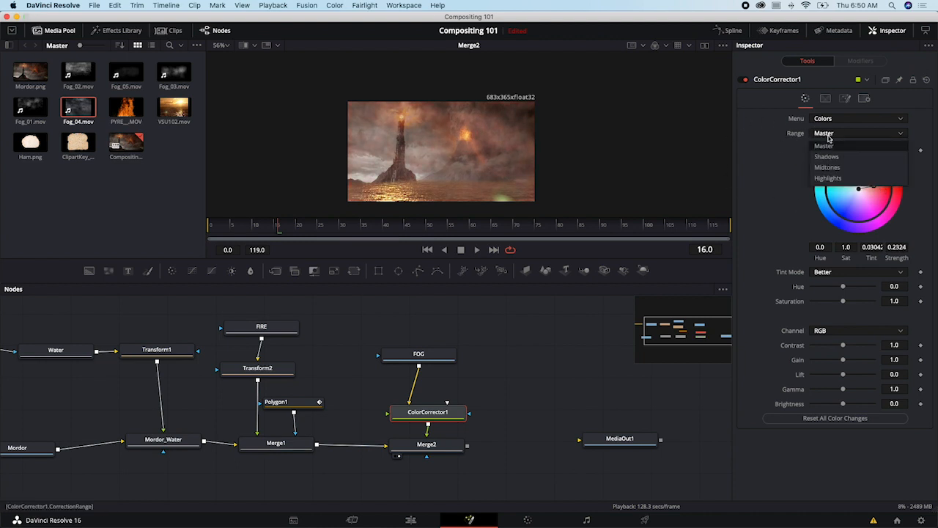
{"action": "left_click", "coordinate": [828, 138]}
{"action": "left_click", "coordinate": [828, 137]}
{"action": "left_click", "coordinate": [828, 138]}
{"action": "left_click_drag", "start_coordinate": [874, 187], "coordinate": [879, 190]}
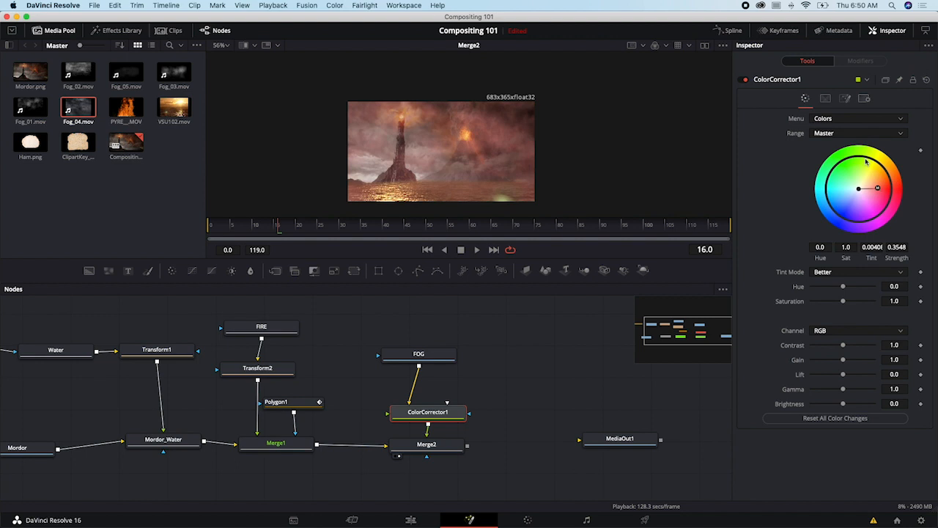
{"action": "left_click_drag", "start_coordinate": [878, 189], "coordinate": [877, 191]}
- Tint ColorCorrector1's Highlights range towards blue, with a tint of about 0.61 and a strength of about 0.19
{"action": "left_click", "coordinate": [846, 136]}
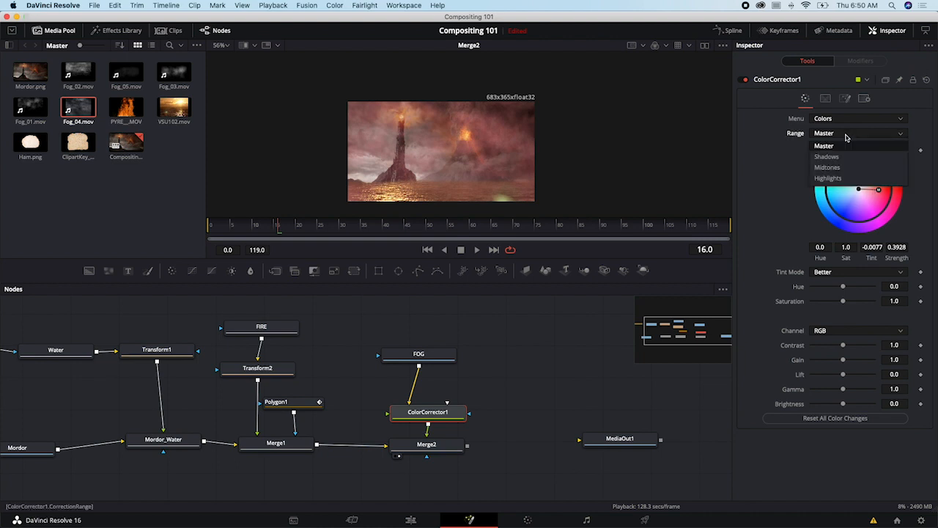
{"action": "left_click", "coordinate": [838, 178]}
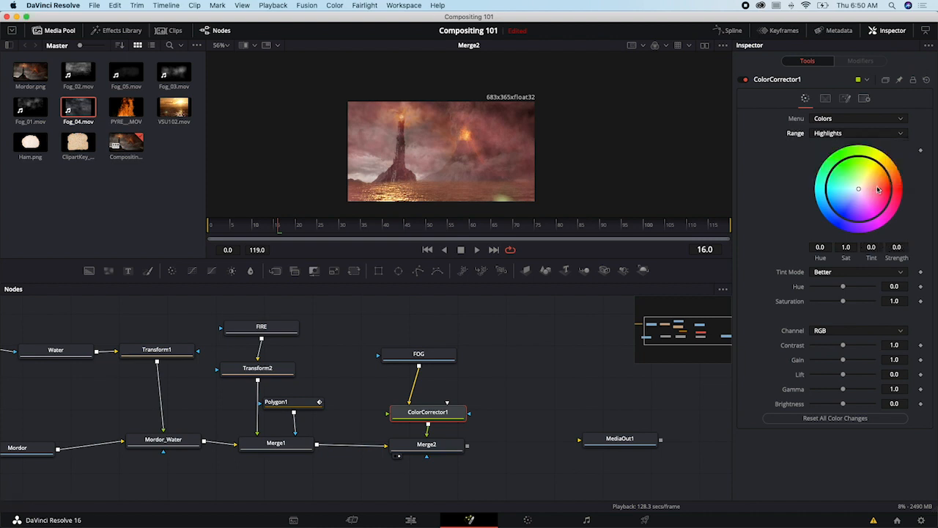
{"action": "left_click_drag", "start_coordinate": [881, 192], "coordinate": [848, 197]}
{"action": "key", "text": "="}
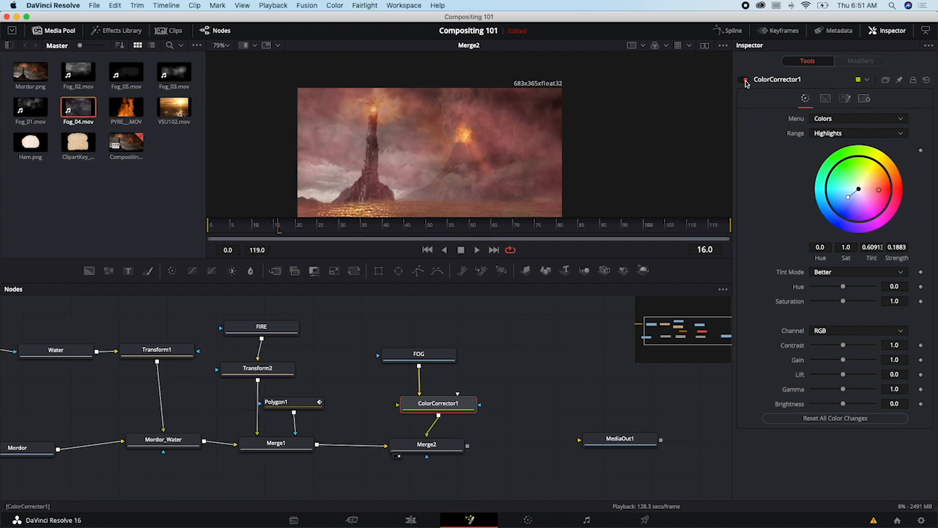
- Toggle ColorCorrector1 off and on to compare the fog with and without the color correction
{"action": "left_click", "coordinate": [746, 80]}
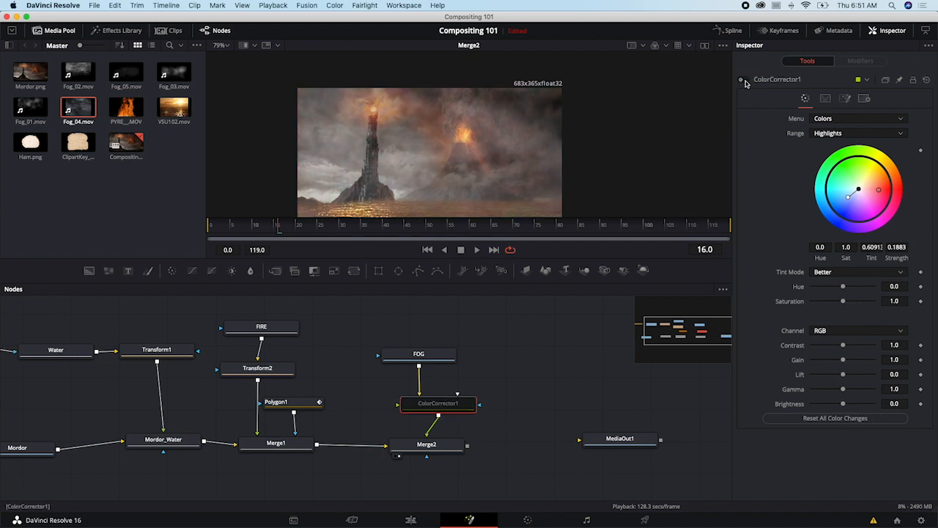
{"action": "left_click", "coordinate": [745, 79]}
{"action": "left_click", "coordinate": [746, 80]}
{"action": "left_click", "coordinate": [745, 80]}
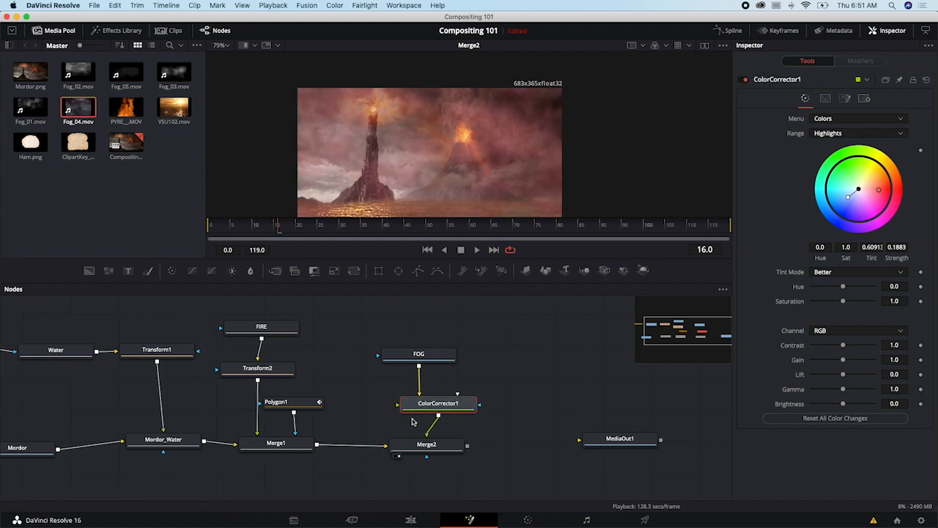
- Tint ColorCorrector1's Shadows range towards orange, with a tint of about -0.88 and a strength of 1.0
{"action": "left_click", "coordinate": [868, 138]}
{"action": "left_click", "coordinate": [861, 158]}
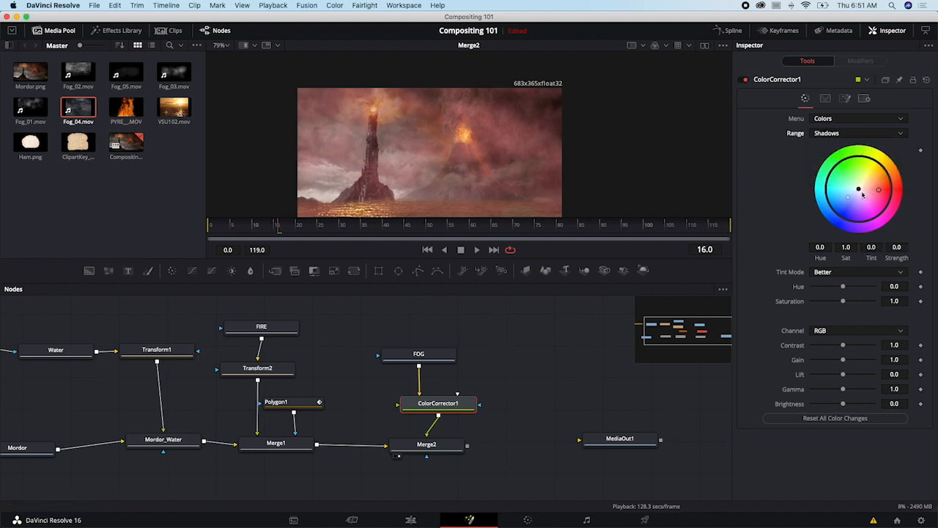
{"action": "left_click_drag", "start_coordinate": [858, 193], "coordinate": [887, 170]}
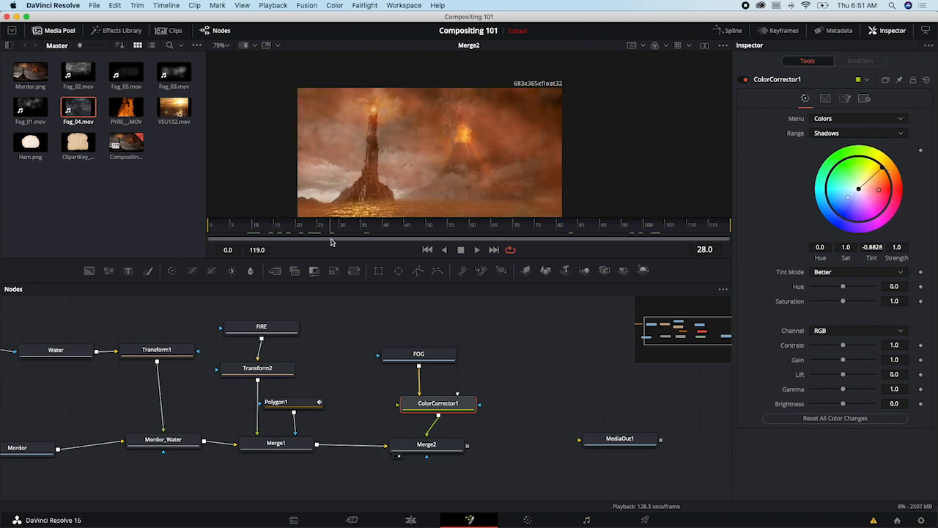
- Place ColorCorrector1 above Merge2 and connect Merge2's output to MediaOut1
{"action": "left_click_drag", "start_coordinate": [458, 404], "coordinate": [446, 401]}
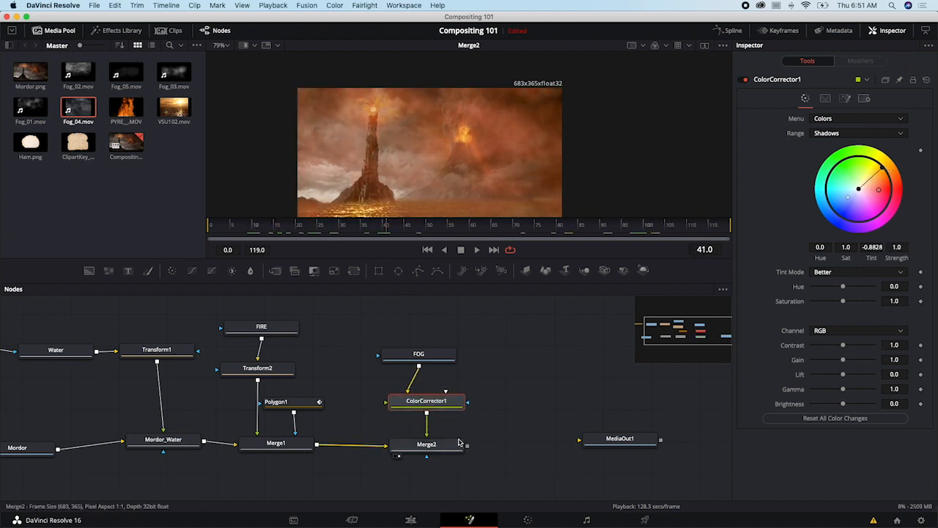
{"action": "left_click_drag", "start_coordinate": [468, 445], "coordinate": [637, 440]}
{"action": "left_click_drag", "start_coordinate": [426, 443], "coordinate": [436, 434]}
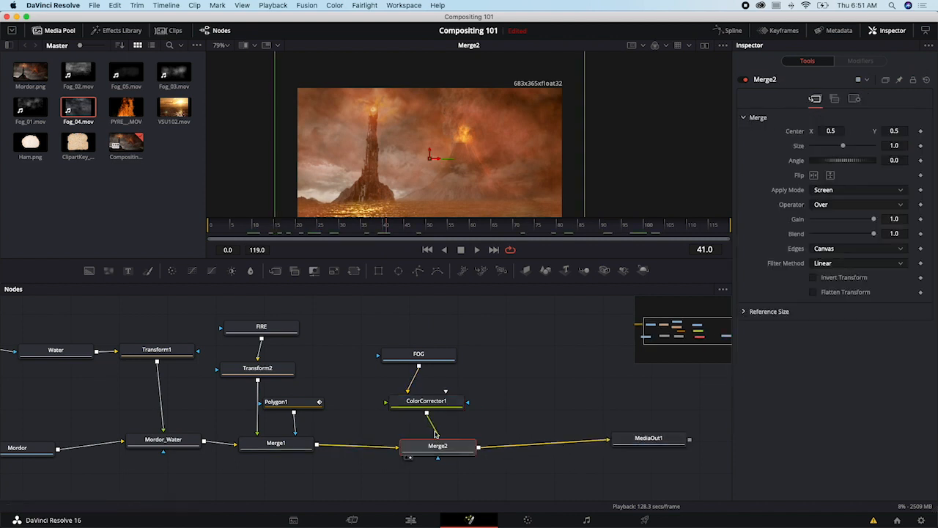
- Insert a Color Curves node between Merge2 and MediaOut1 and bend its curve into a strong S-shape for more contrast
{"action": "left_click", "coordinate": [193, 273]}
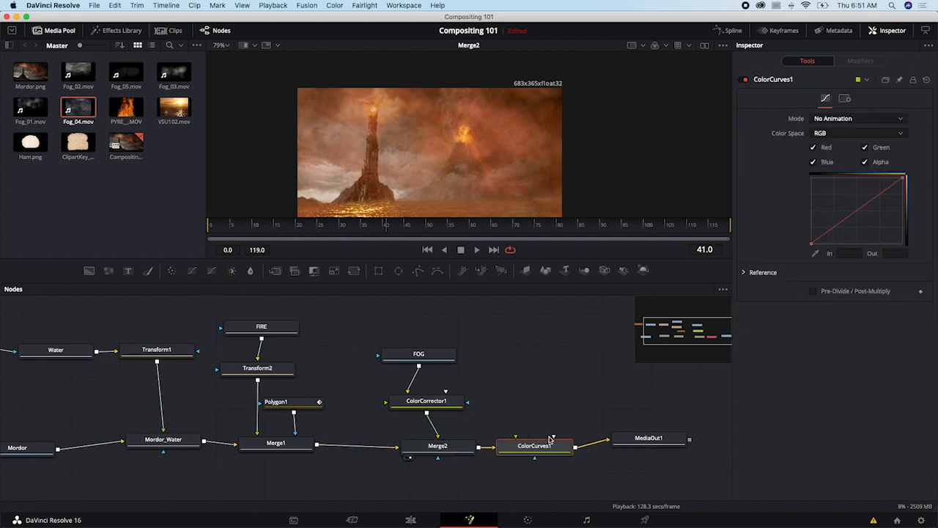
{"action": "left_click_drag", "start_coordinate": [546, 439], "coordinate": [543, 445]}
{"action": "left_click_drag", "start_coordinate": [872, 201], "coordinate": [865, 190]}
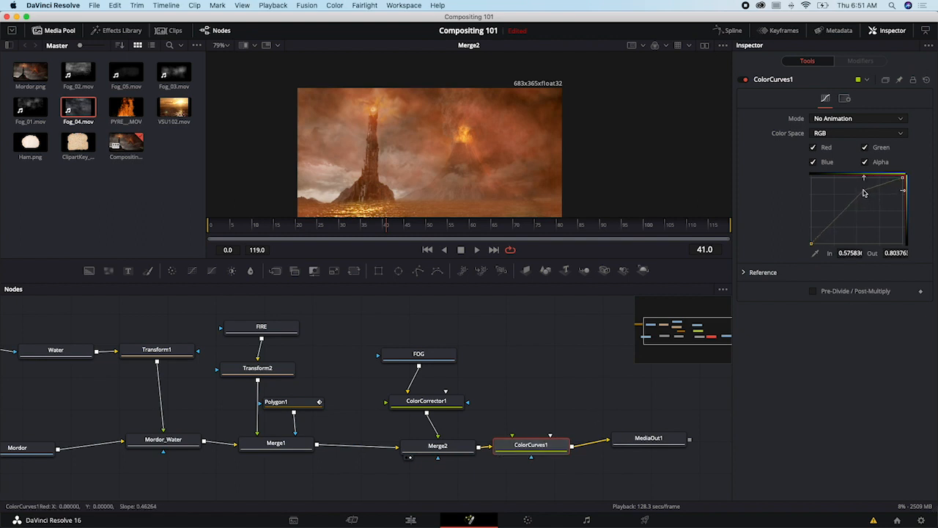
{"action": "left_click_drag", "start_coordinate": [837, 221], "coordinate": [839, 229]}
- Line up Merge2, ColorCurves1 and MediaOut1 in a row and show MediaOut1 in the viewer
{"action": "left_click_drag", "start_coordinate": [532, 448], "coordinate": [544, 437]}
{"action": "left_click_drag", "start_coordinate": [441, 446], "coordinate": [429, 440]}
{"action": "left_click_drag", "start_coordinate": [521, 435], "coordinate": [505, 438]}
{"action": "left_click", "coordinate": [503, 449]}
{"action": "left_click_drag", "start_coordinate": [620, 452], "coordinate": [621, 442]}
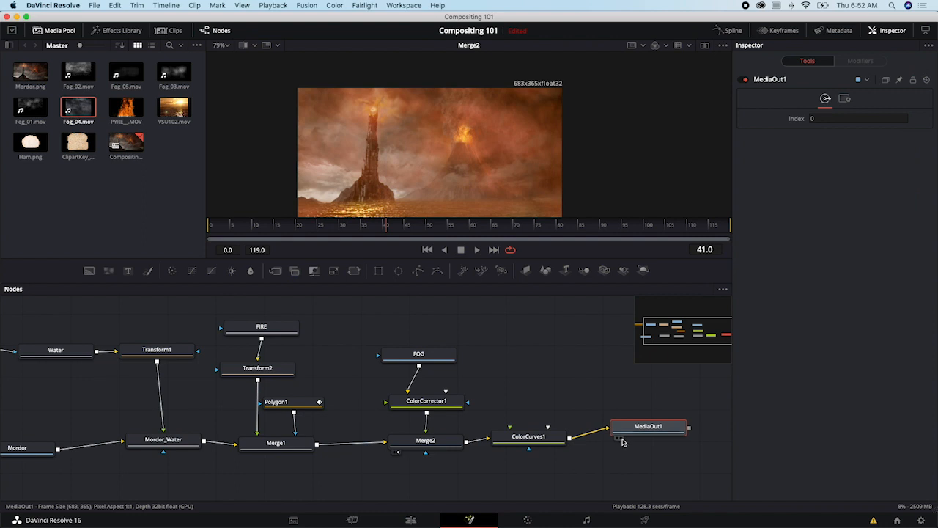
{"action": "left_click", "coordinate": [620, 439]}
{"action": "left_click_drag", "start_coordinate": [637, 427], "coordinate": [652, 440]}
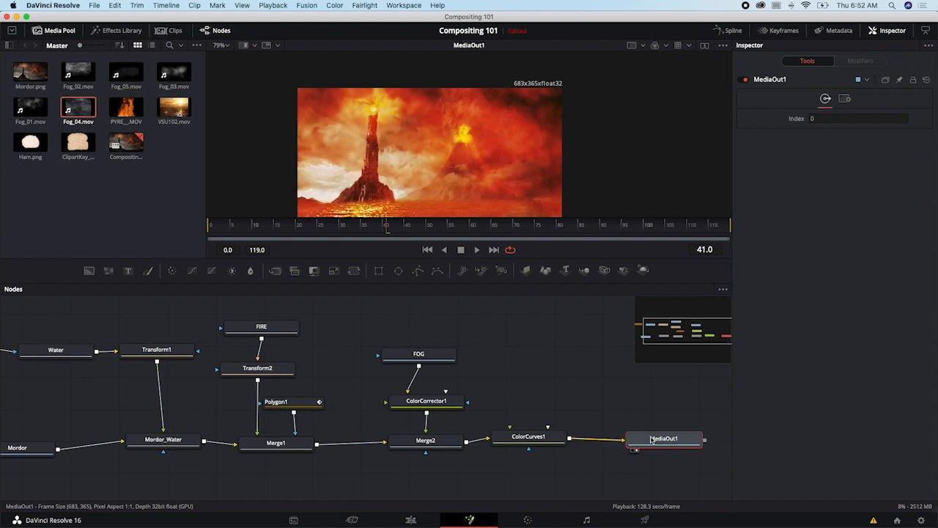
- Reset ColorCurves1, shape a gentler curve with one highlight and one shadow point, and move the node closer to MediaOut1
{"action": "left_click", "coordinate": [532, 438]}
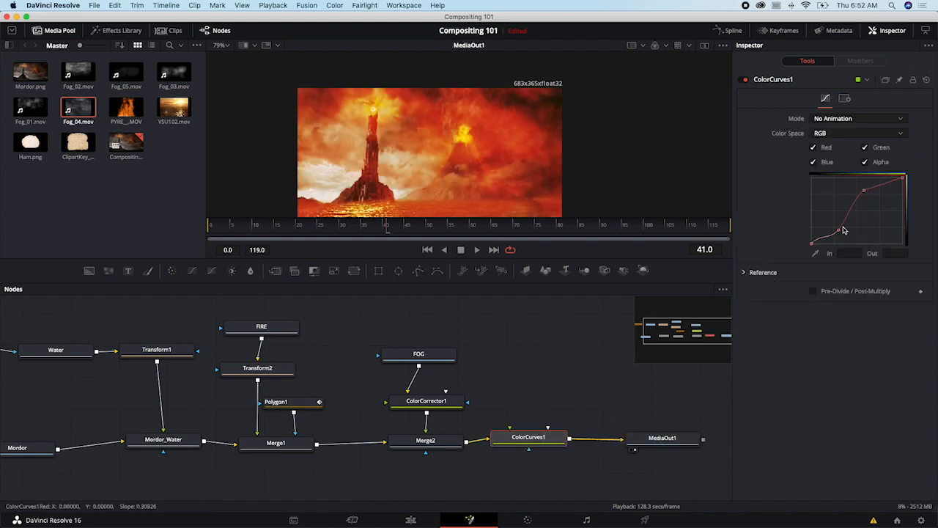
{"action": "left_click", "coordinate": [926, 80]}
{"action": "left_click_drag", "start_coordinate": [866, 204], "coordinate": [863, 194]}
{"action": "left_click_drag", "start_coordinate": [836, 222], "coordinate": [837, 225]}
{"action": "left_click_drag", "start_coordinate": [863, 193], "coordinate": [868, 198]}
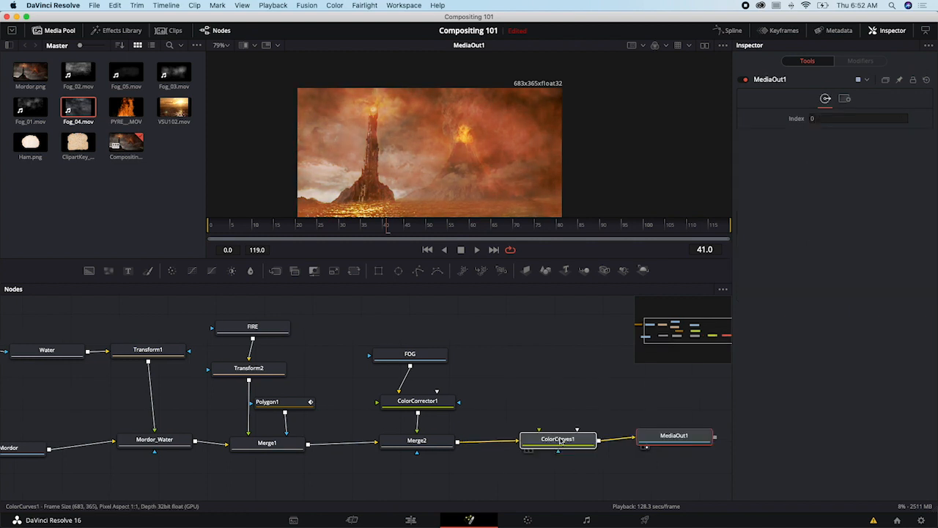
{"action": "left_click_drag", "start_coordinate": [559, 441], "coordinate": [563, 439]}
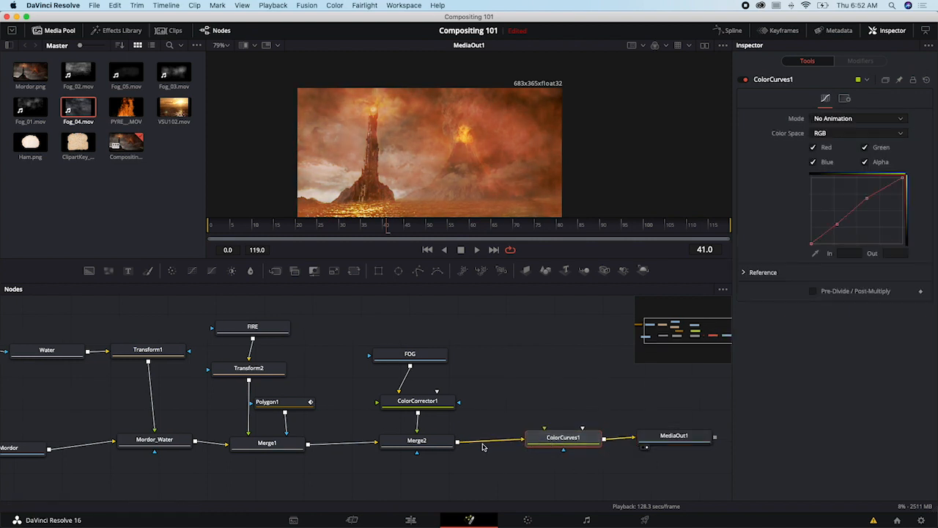
- Insert a Color Corrector node between Merge2 and ColorCurves1 and lower its saturation to 0.88
{"action": "left_click", "coordinate": [446, 446]}
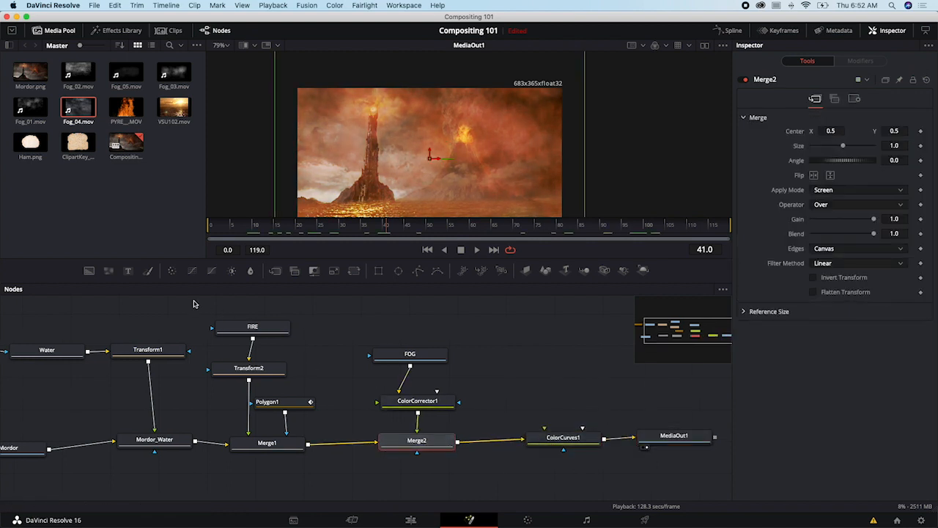
{"action": "left_click", "coordinate": [173, 272]}
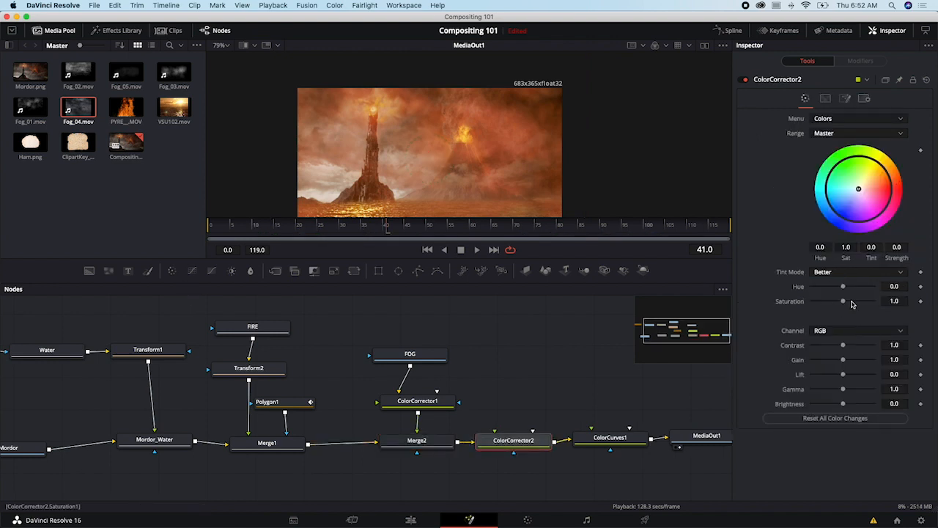
{"action": "mouse_move", "coordinate": [843, 301]}
{"action": "left_mouse_down"}
{"action": "mouse_move", "coordinate": [828, 304]}
{"action": "mouse_move", "coordinate": [840, 305]}
{"action": "left_mouse_up"}
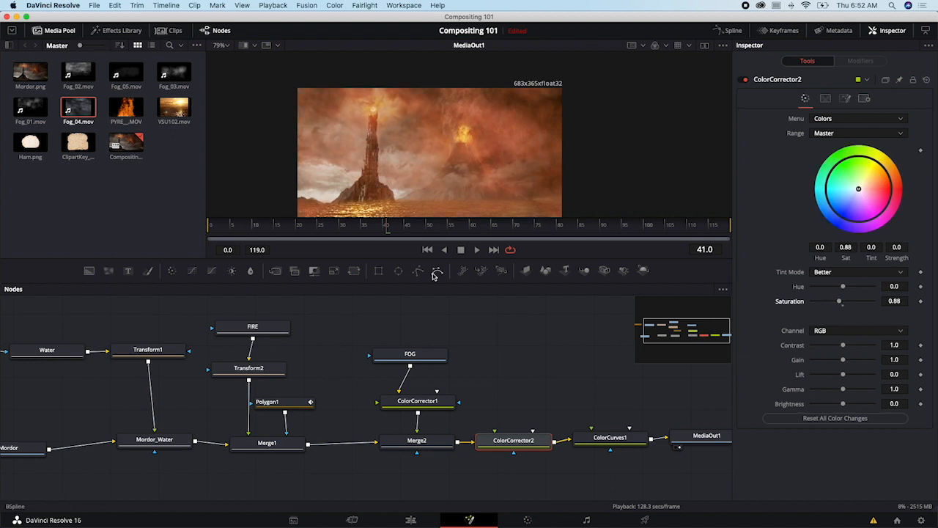
- Insert a Color Corrector node between Transform1 and Mordor_Water and reduce the water's saturation to 0.55
{"action": "scroll", "coordinate": [392, 335], "scroll_direction": "down", "scroll_amount": 1}
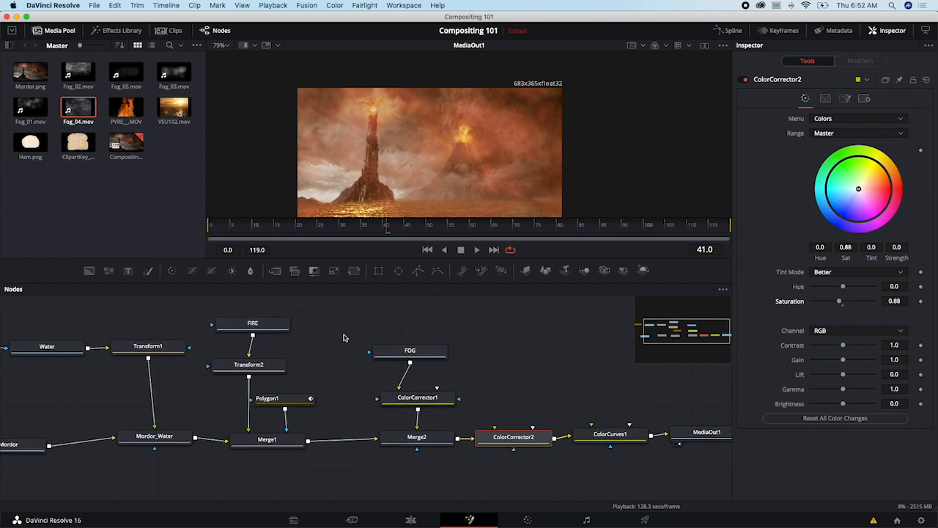
{"action": "scroll", "coordinate": [360, 315], "scroll_direction": "left", "scroll_amount": 2}
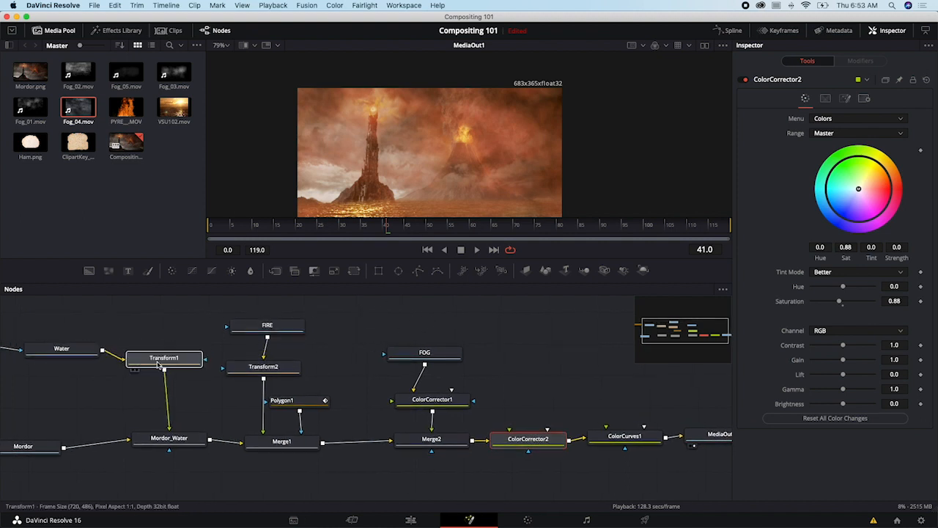
{"action": "left_click_drag", "start_coordinate": [160, 361], "coordinate": [173, 398]}
{"action": "left_click", "coordinate": [171, 270]}
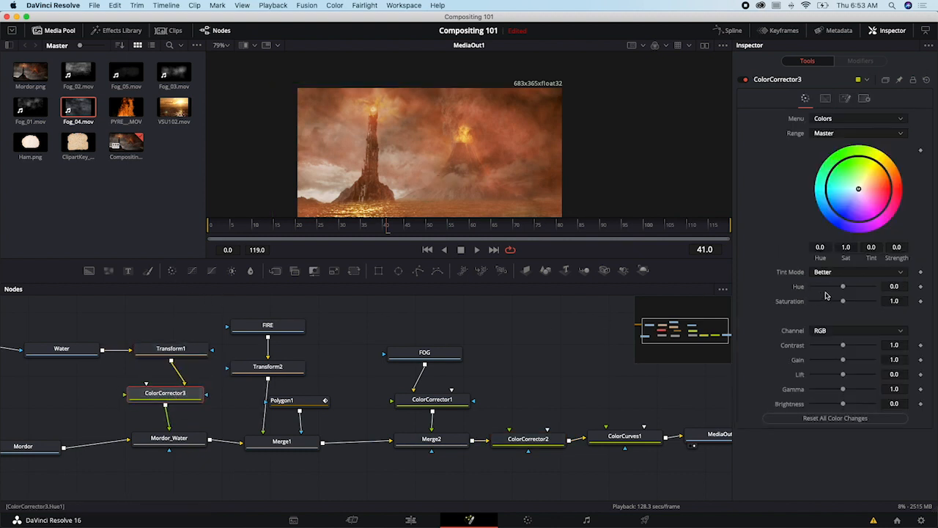
{"action": "left_click_drag", "start_coordinate": [842, 301], "coordinate": [826, 304]}
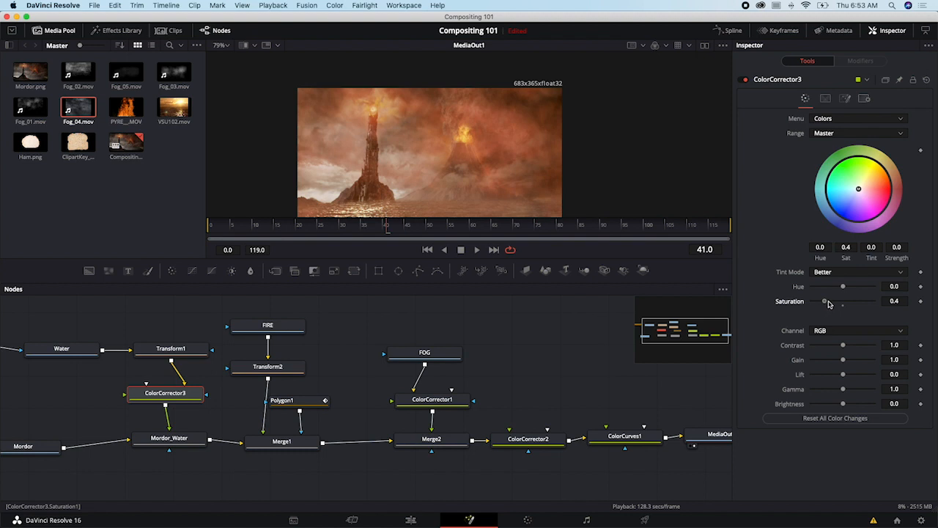
{"action": "left_click_drag", "start_coordinate": [829, 304], "coordinate": [833, 304]}
- Scrub the composite to frame 107 to check the motion, and look over the whole node tree from Mask to MediaOut1
{"action": "scroll", "coordinate": [480, 172], "scroll_direction": "down", "scroll_amount": 3}
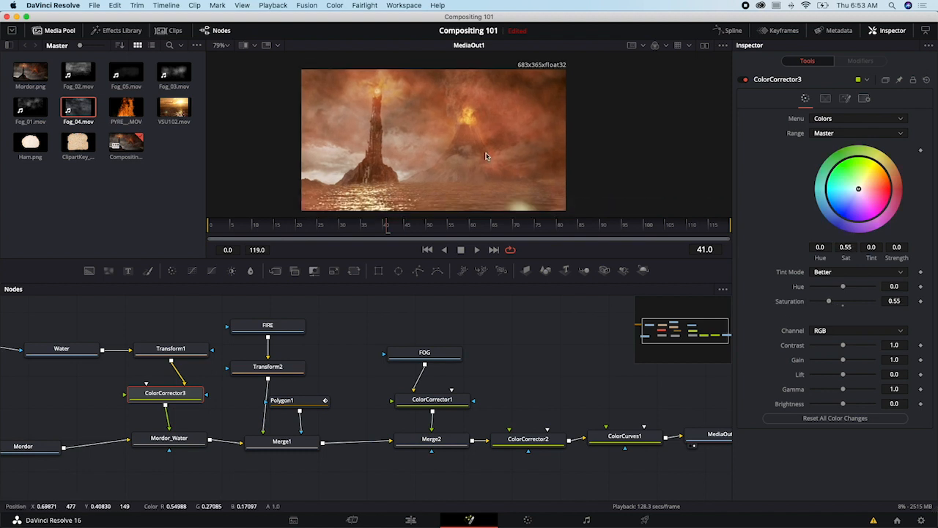
{"action": "left_click_drag", "start_coordinate": [376, 221], "coordinate": [678, 221]}
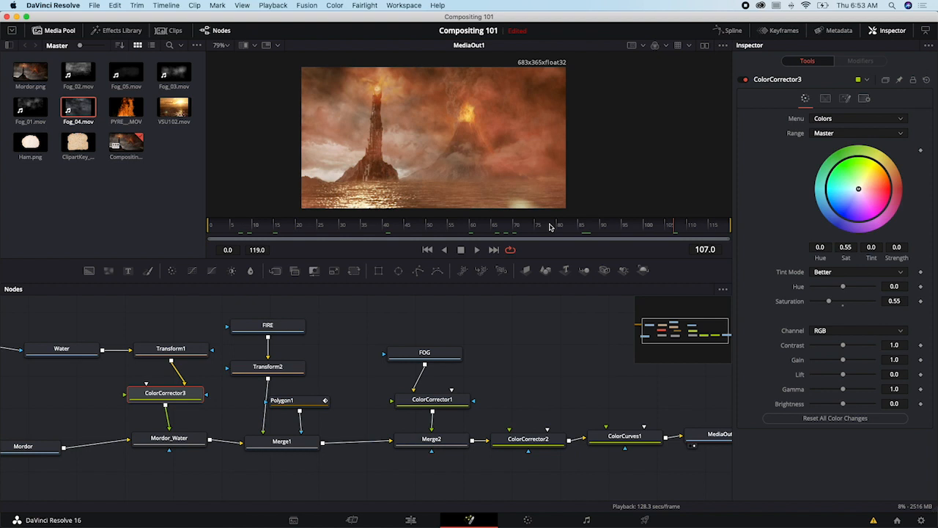
{"action": "left_click_drag", "start_coordinate": [548, 346], "coordinate": [322, 333]}
{"action": "left_click_drag", "start_coordinate": [360, 359], "coordinate": [518, 358]}
{"action": "scroll", "coordinate": [464, 357], "scroll_direction": "down", "scroll_amount": 3}
{"action": "scroll", "coordinate": [463, 357], "scroll_direction": "up", "scroll_amount": 3}
{"action": "scroll", "coordinate": [476, 358], "scroll_direction": "left", "scroll_amount": 1}
{"action": "key", "text": "super+minus"}
{"action": "key", "text": "super+minus"}
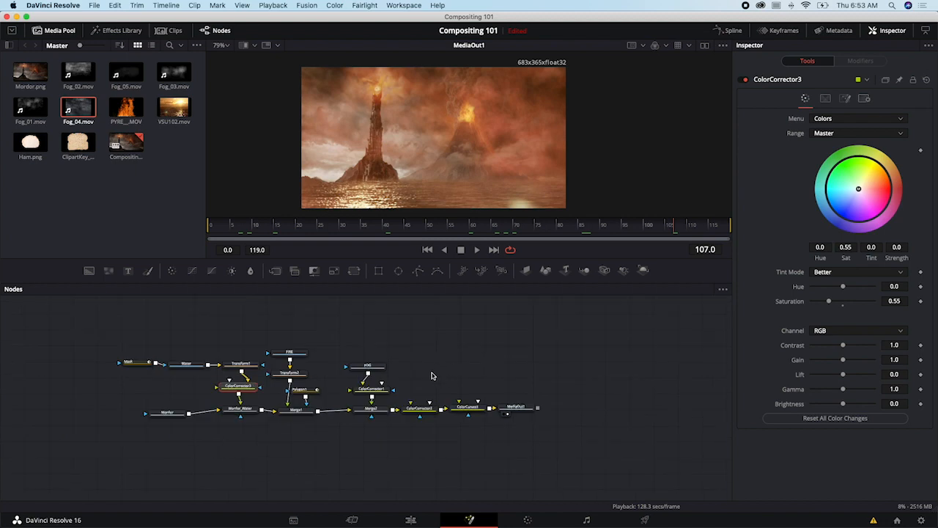
{"action": "key", "text": "super+plus"}
{"action": "scroll", "coordinate": [389, 372], "scroll_direction": "left", "scroll_amount": 1}
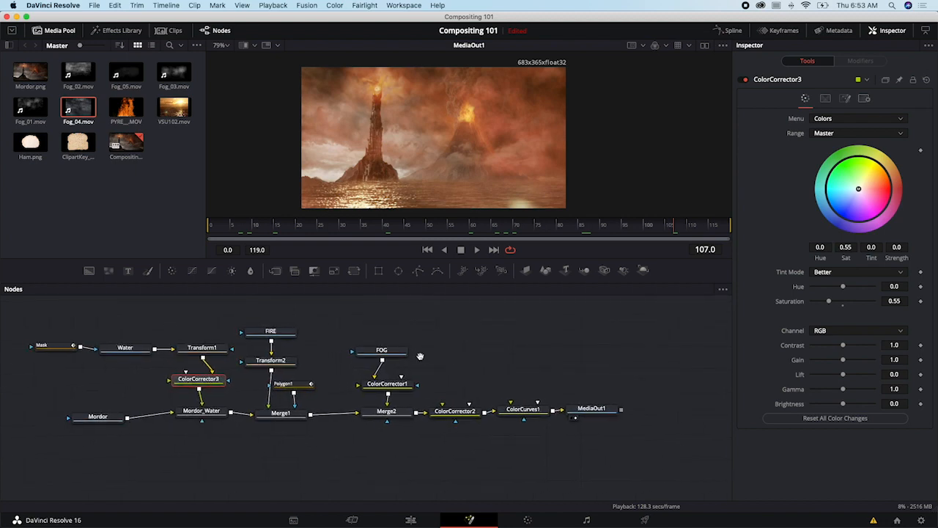
- Switch to After Effects to compare the layer stack of the Digital background composition, and return to DaVinci Resolve
{"action": "left_click", "coordinate": [386, 359]}
{"action": "key", "text": "super+Tab"}
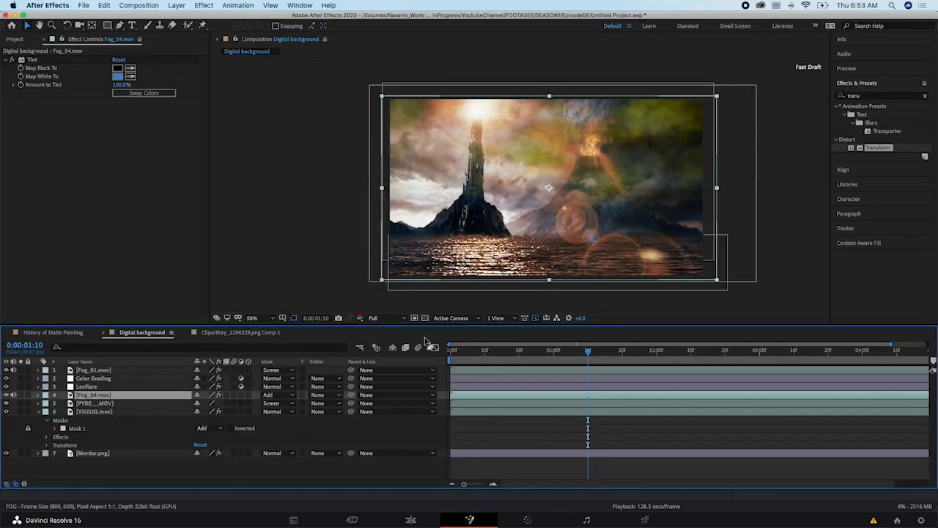
{"action": "left_click_drag", "start_coordinate": [530, 356], "coordinate": [578, 356]}
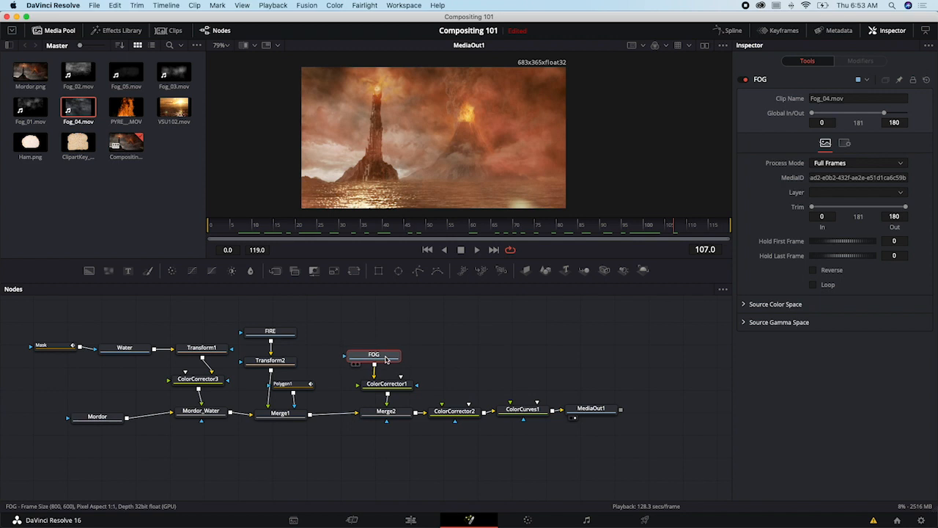
- Move MediaOut1 farther from ColorCurves1 and scrub the composite to frame 1
{"action": "left_click_drag", "start_coordinate": [385, 359], "coordinate": [384, 359]}
{"action": "left_click_drag", "start_coordinate": [598, 409], "coordinate": [619, 416]}
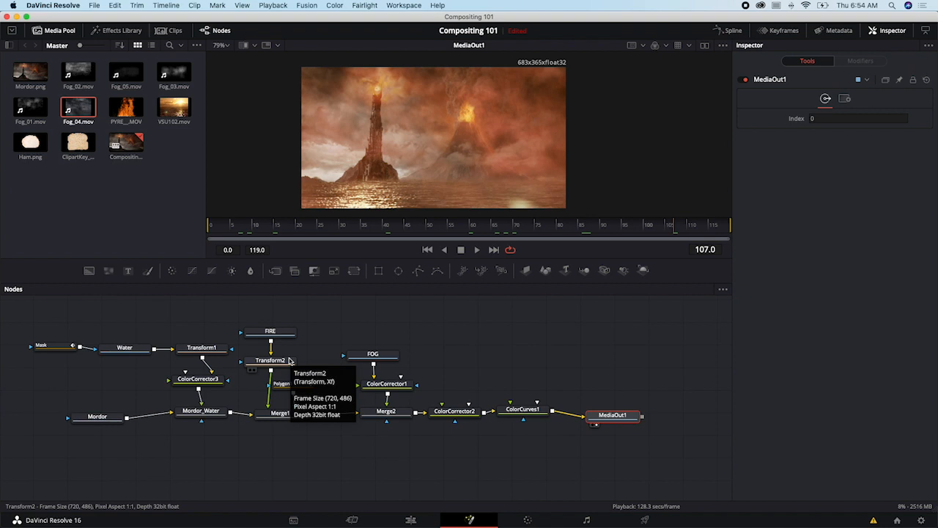
{"action": "left_click_drag", "start_coordinate": [247, 227], "coordinate": [219, 229]}
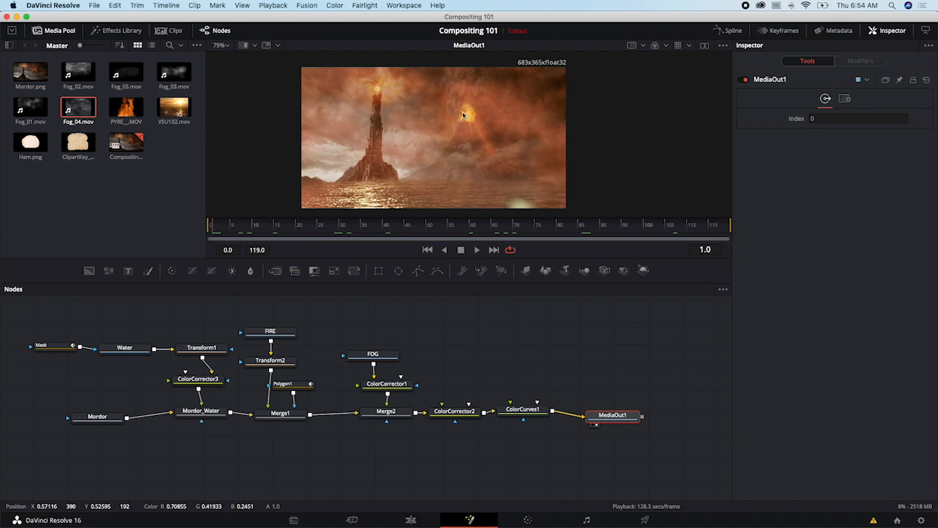
- Replace the FOG node's footage with Fog_03.mov and scrub the composite to frame 68
{"action": "left_click_drag", "start_coordinate": [386, 356], "coordinate": [382, 352]}
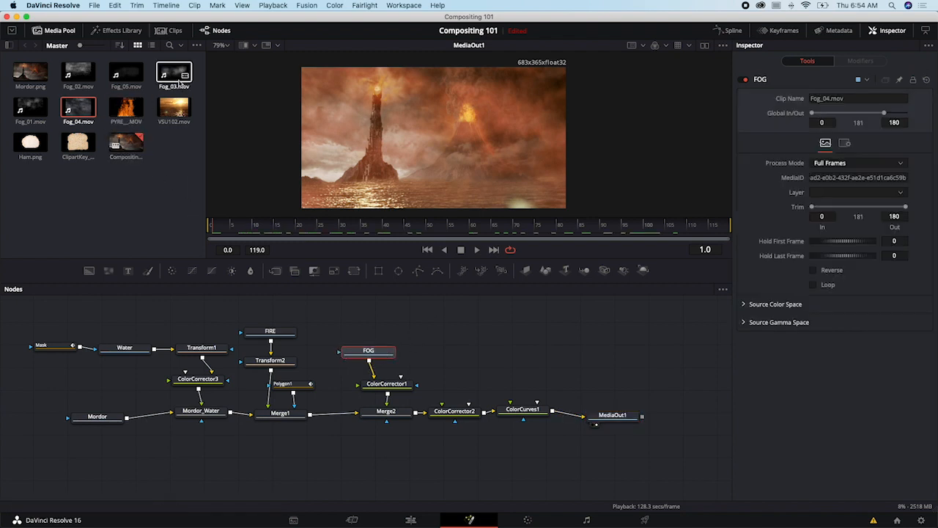
{"action": "left_click_drag", "start_coordinate": [172, 77], "coordinate": [370, 351]}
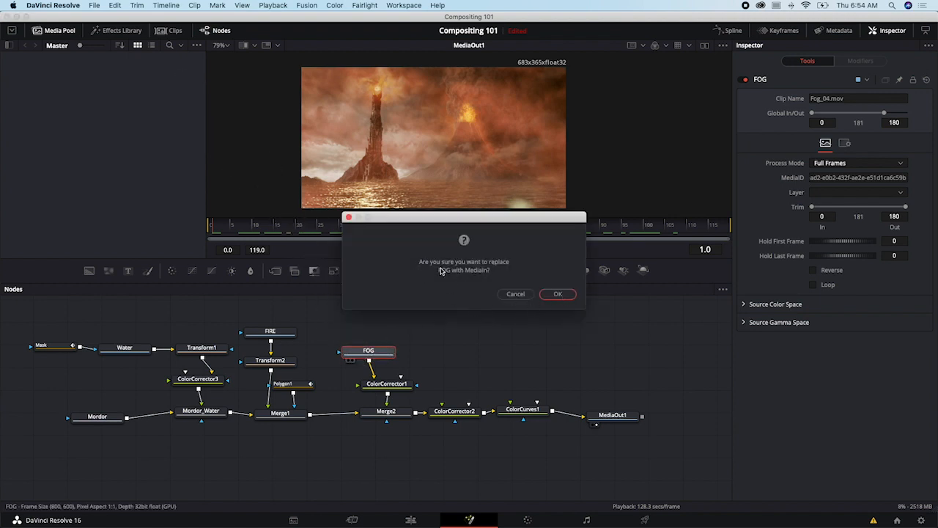
{"action": "left_click", "coordinate": [565, 296]}
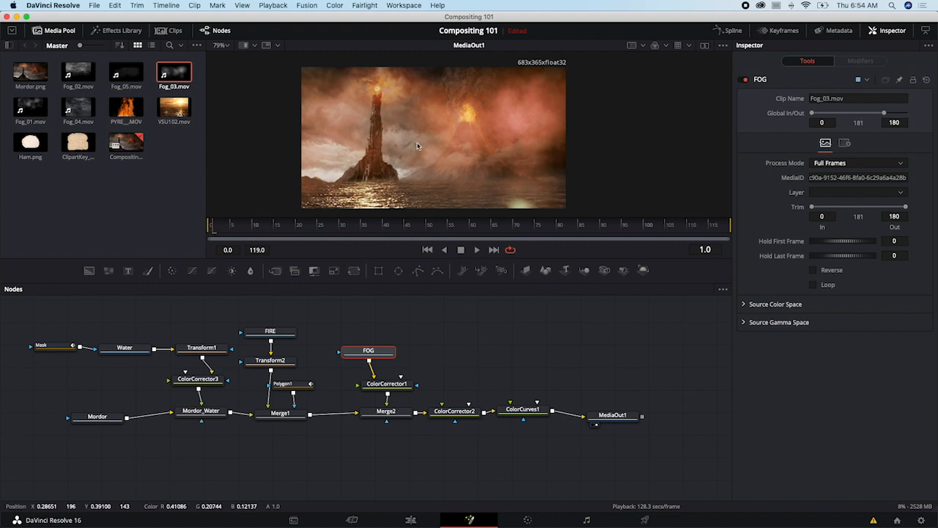
{"action": "left_click_drag", "start_coordinate": [299, 226], "coordinate": [506, 240]}
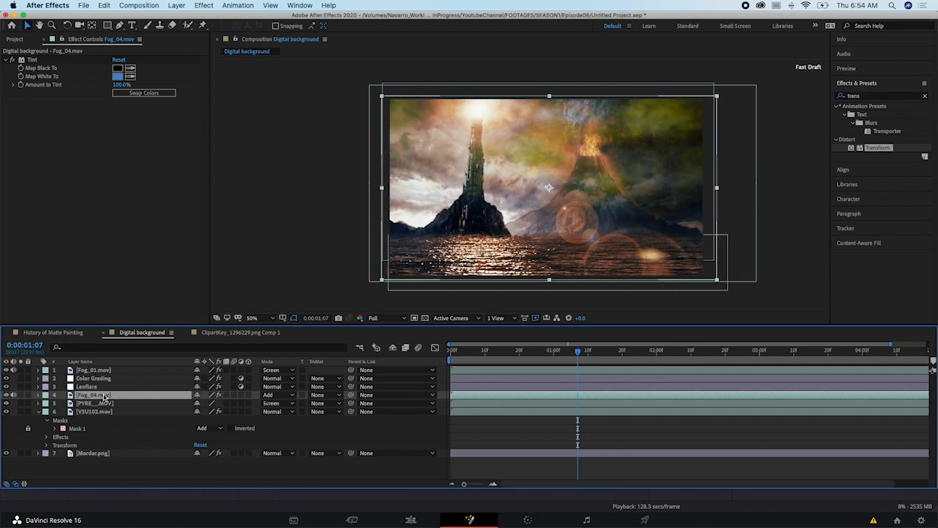
- In After Effects, replace the Fog_04.mov layer's source with Fog_01.mov and scrub the Digital background composition to 0:00:01:16
{"action": "left_click", "coordinate": [16, 40]}
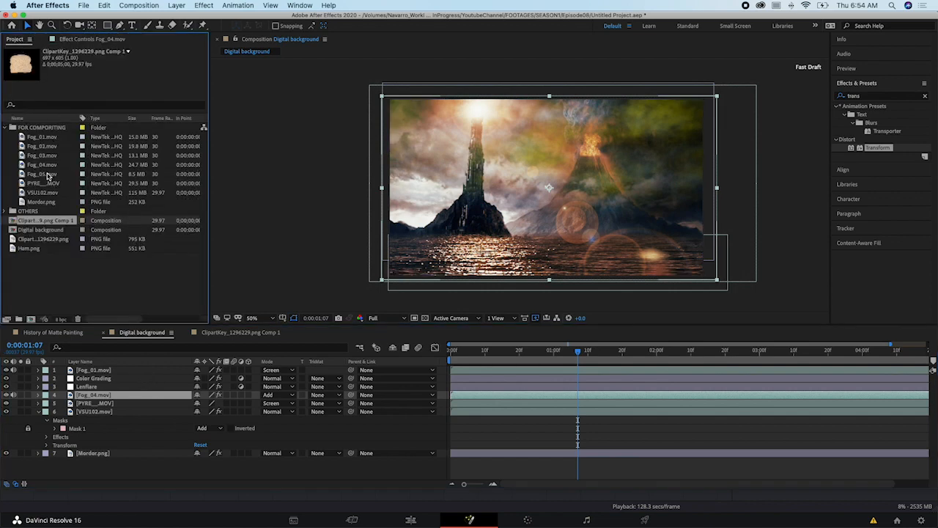
{"action": "left_click", "coordinate": [48, 176]}
{"action": "left_click", "coordinate": [44, 137]}
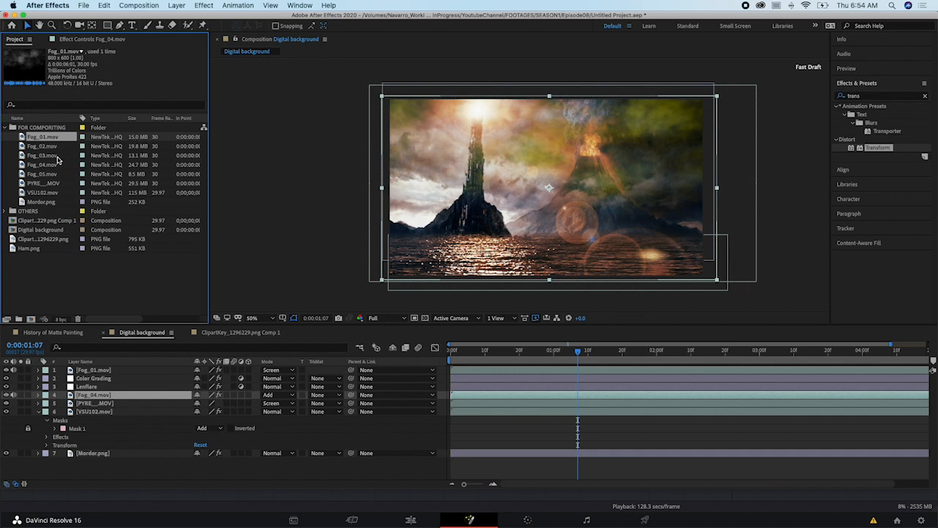
{"action": "left_click_drag", "start_coordinate": [50, 141], "coordinate": [125, 399]}
{"action": "left_click_drag", "start_coordinate": [539, 352], "coordinate": [610, 359]}
{"action": "key", "text": "super+Tab"}
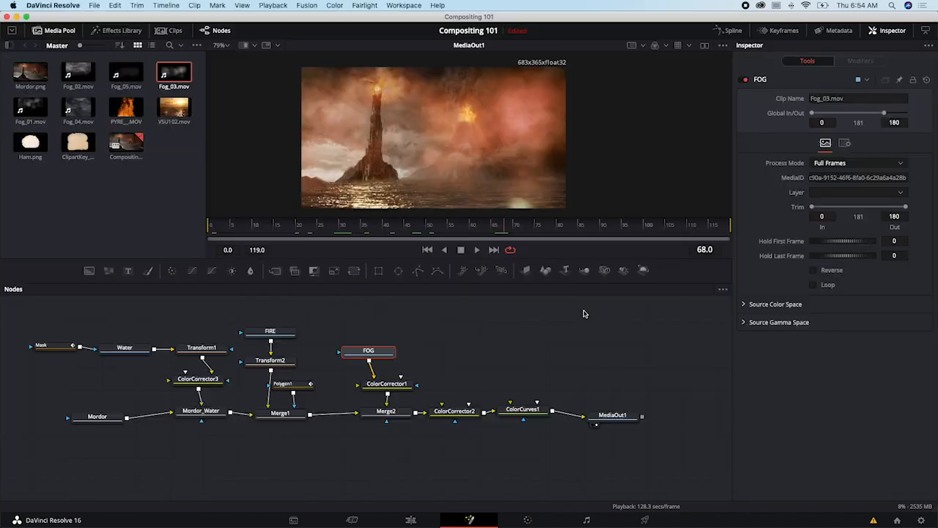
- In DaVinci Resolve, move the FOG node farther above ColorCorrector1 and scrub the composite to frame 63
{"action": "left_click_drag", "start_coordinate": [389, 355], "coordinate": [387, 346]}
{"action": "key", "text": "super+Tab"}
{"action": "key", "text": "super+Tab"}
{"action": "mouse_move", "coordinate": [385, 346]}
{"action": "left_mouse_down"}
{"action": "mouse_move", "coordinate": [363, 331]}
{"action": "mouse_move", "coordinate": [379, 331]}
{"action": "left_mouse_up"}
{"action": "left_click_drag", "start_coordinate": [396, 229], "coordinate": [477, 230]}
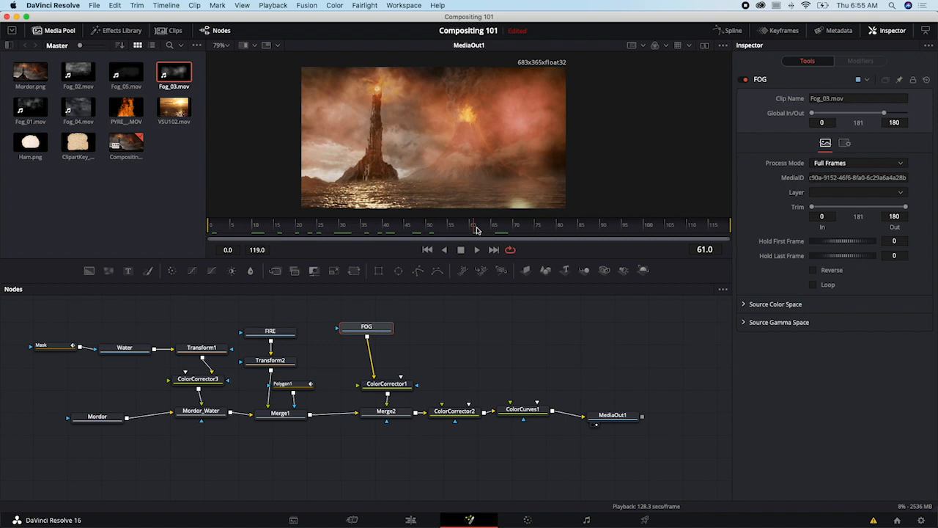
{"action": "left_click_drag", "start_coordinate": [477, 229], "coordinate": [485, 230]}
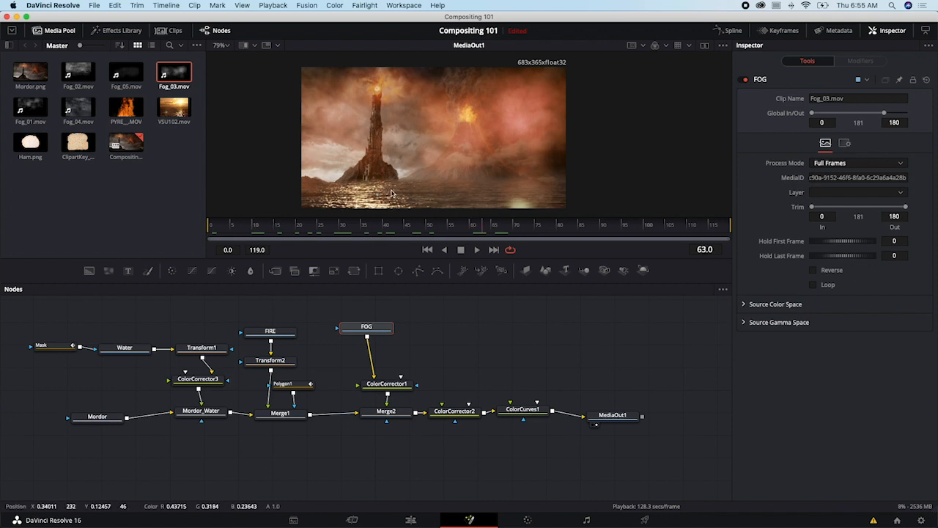
- Switch to After Effects, trim the end of the topmost Fog_01.mov layer to about 0:00:01:14, and move the playhead to 0:00:02:04
{"action": "key", "text": "super+Tab"}
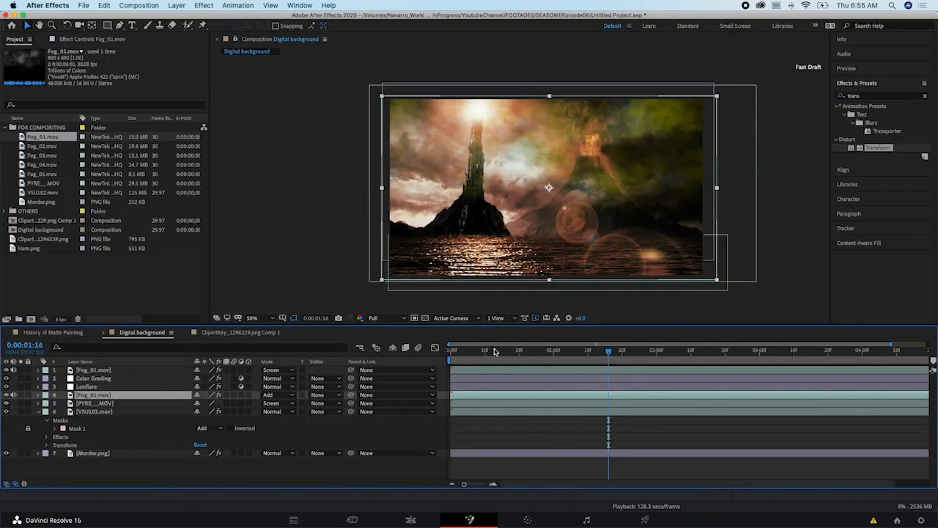
{"action": "left_click", "coordinate": [583, 371]}
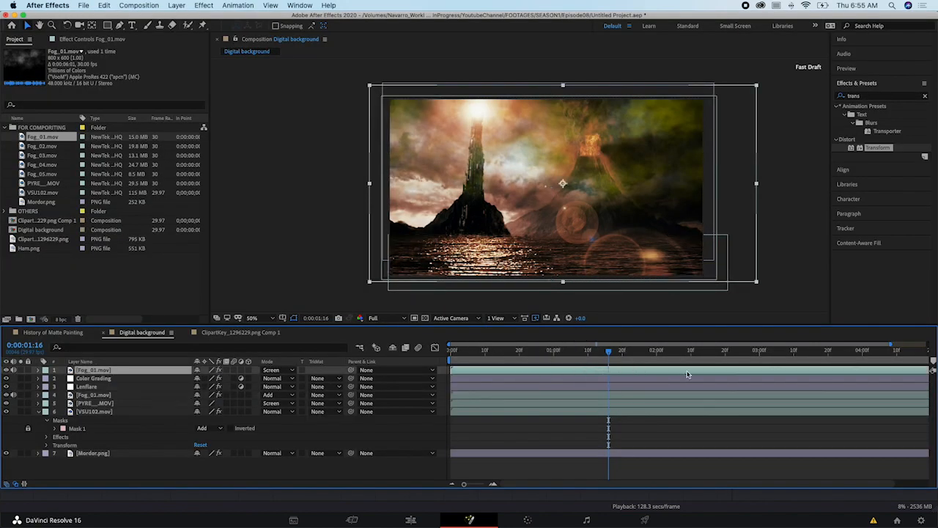
{"action": "key", "text": "alt+bracketright"}
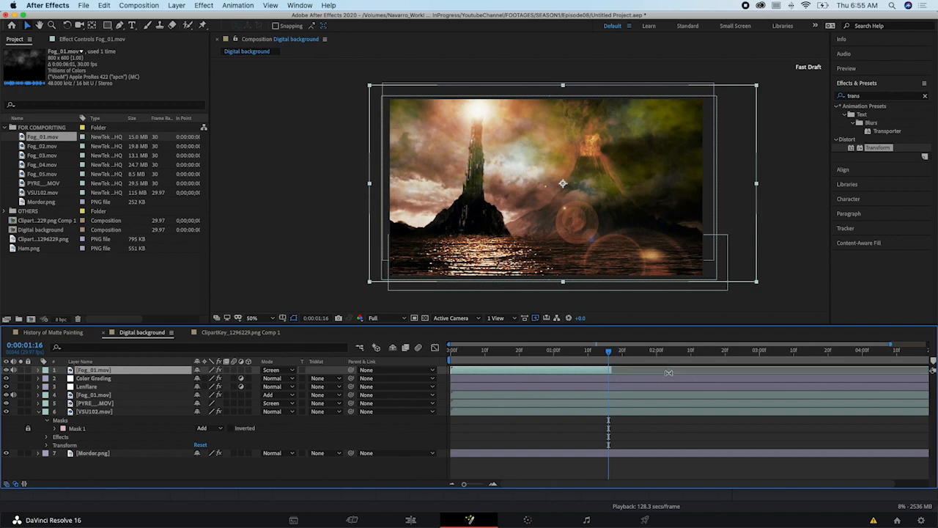
{"action": "left_click_drag", "start_coordinate": [607, 370], "coordinate": [670, 368]}
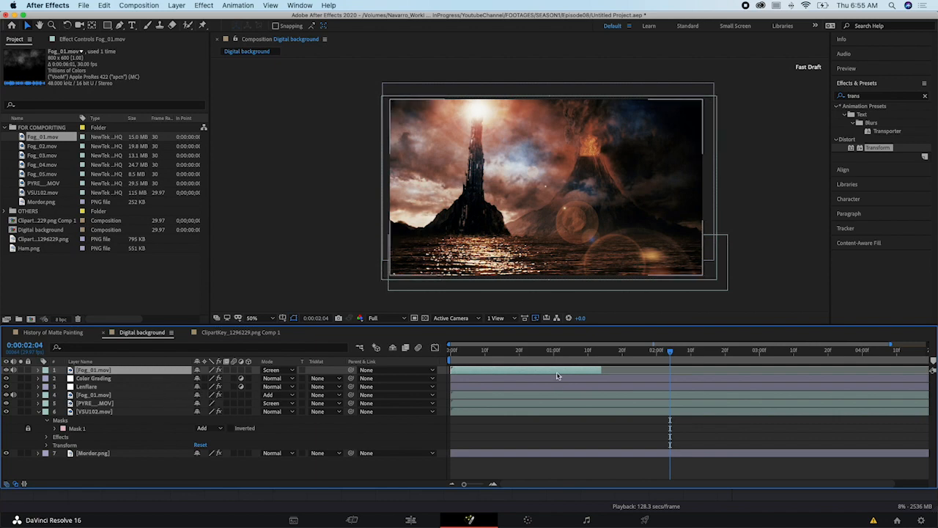
- Move Resolve's FOG node closer to ColorCorrector1, and in After Effects extend the topmost Fog_01.mov layer to the composition's end
{"action": "key", "text": "super+Tab"}
{"action": "left_click_drag", "start_coordinate": [370, 328], "coordinate": [385, 350]}
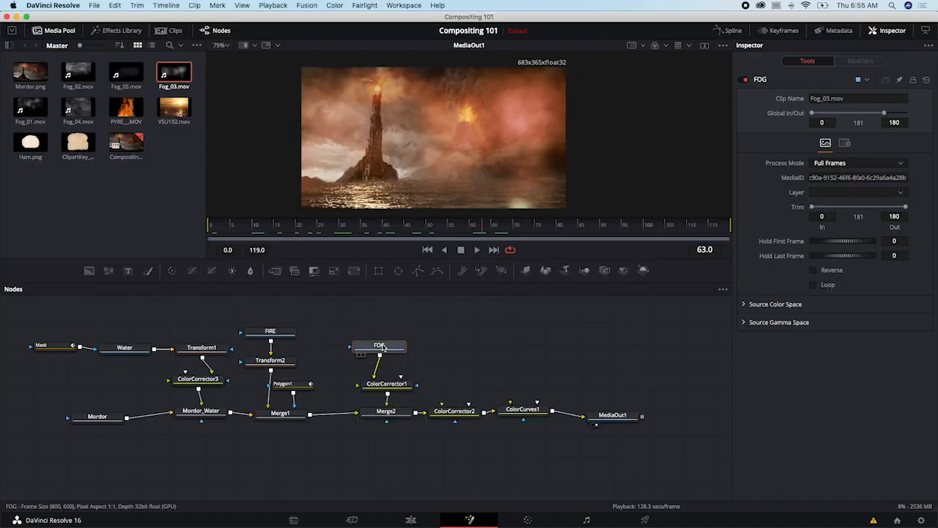
{"action": "key", "text": "super+Tab"}
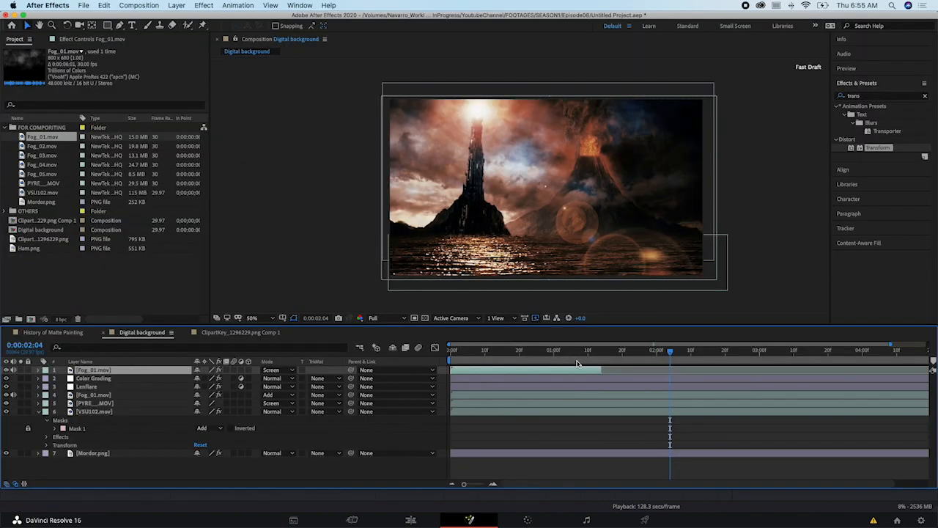
{"action": "left_click_drag", "start_coordinate": [602, 369], "coordinate": [927, 368]}
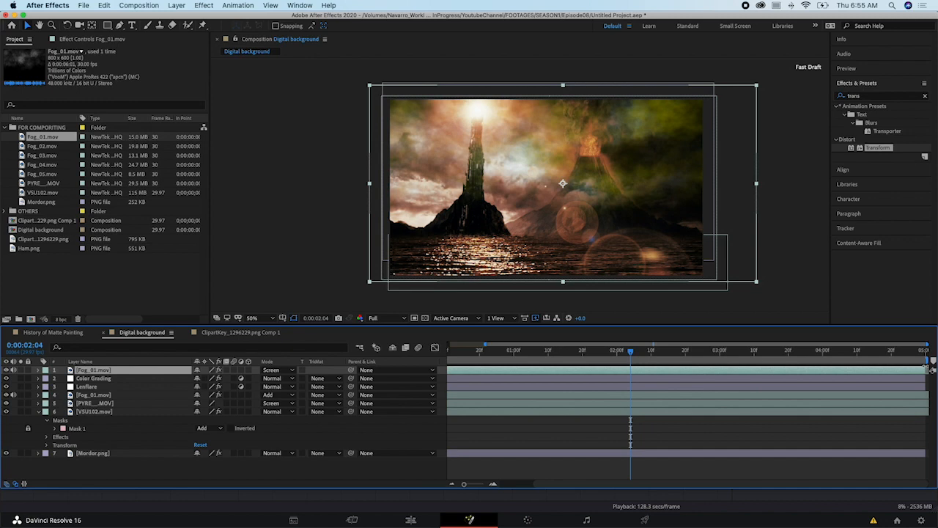
- Return to DaVinci Resolve, show the keyframe timeline, and review the node tracks including Merge1, ColorCorrector2 and ColorCurves1
{"action": "key", "text": "super+Tab"}
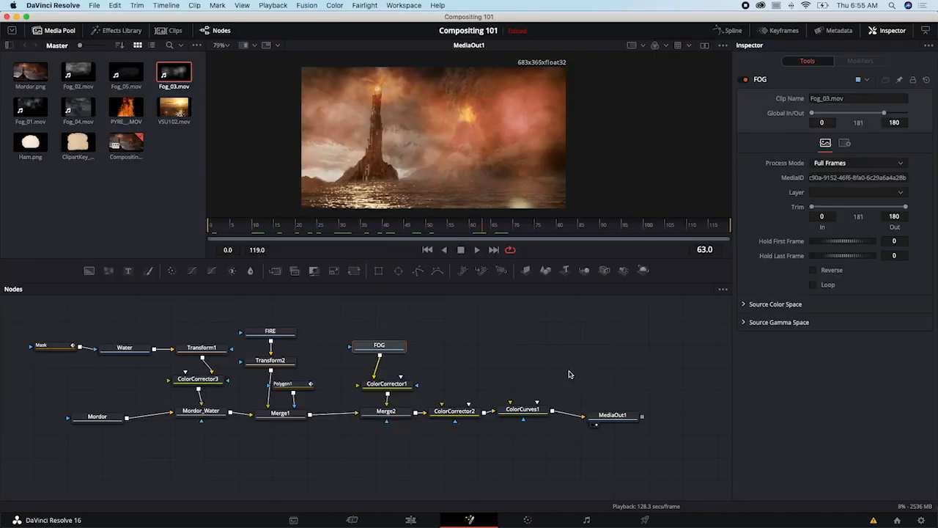
{"action": "left_click", "coordinate": [793, 33]}
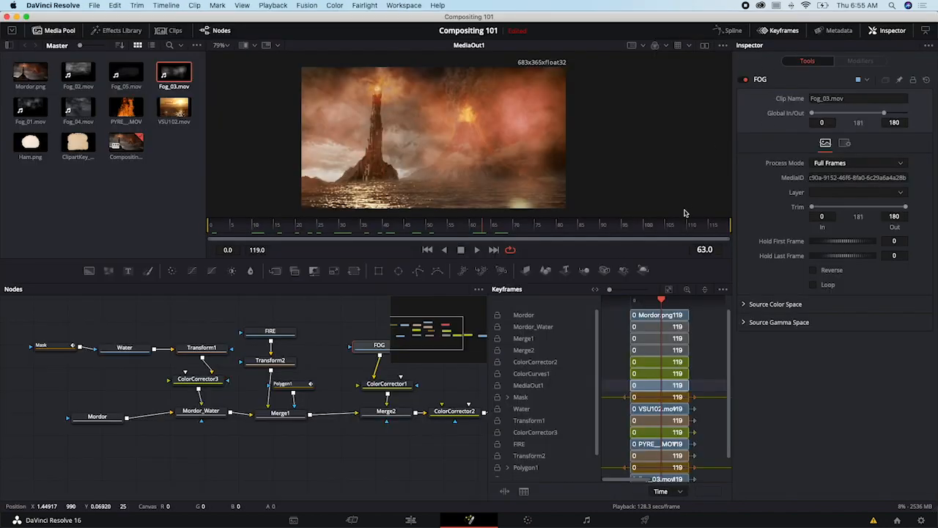
{"action": "left_click", "coordinate": [525, 339]}
{"action": "scroll", "coordinate": [539, 356], "scroll_direction": "down", "scroll_amount": 1}
{"action": "left_click", "coordinate": [547, 350]}
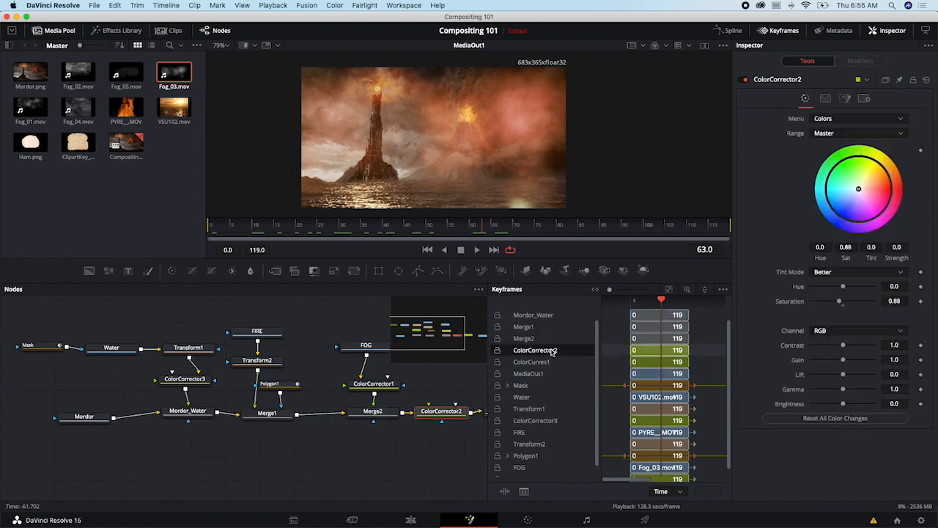
{"action": "left_click", "coordinate": [551, 362]}
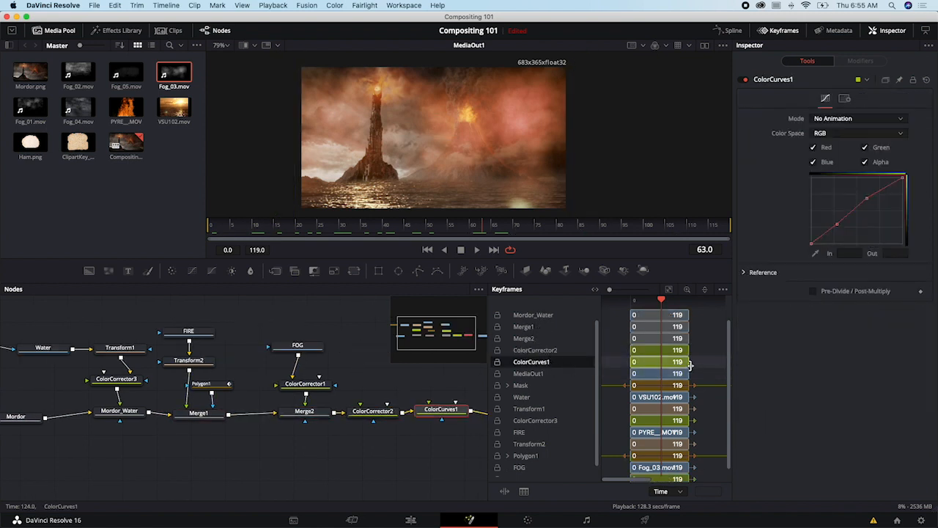
{"action": "scroll", "coordinate": [639, 317], "scroll_direction": "up", "scroll_amount": 1}
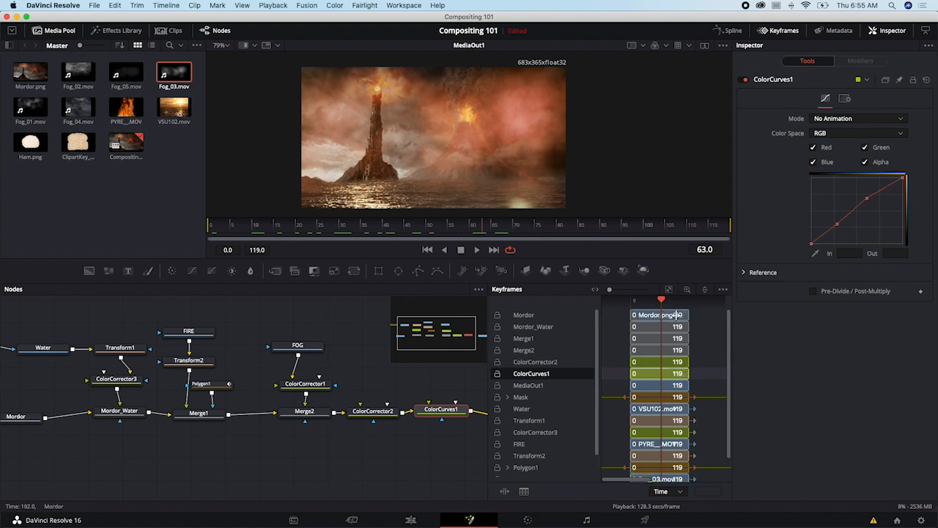
- Try ending the Mordor.png clip at frame 62, check the composite at frame 87, and undo the trim
{"action": "mouse_move", "coordinate": [667, 305]}
{"action": "left_mouse_down"}
{"action": "mouse_move", "coordinate": [626, 304]}
{"action": "mouse_move", "coordinate": [652, 304]}
{"action": "left_mouse_up"}
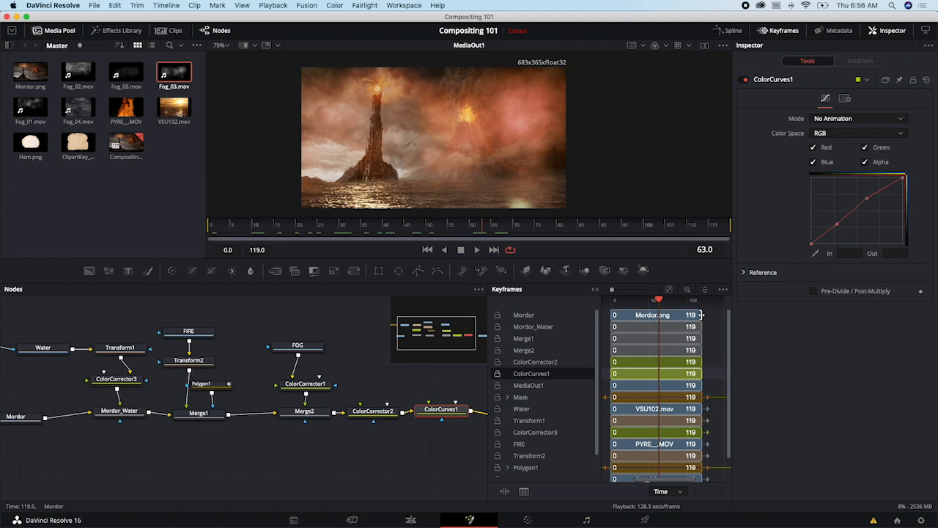
{"action": "left_click_drag", "start_coordinate": [700, 315], "coordinate": [637, 300]}
{"action": "mouse_move", "coordinate": [659, 301]}
{"action": "left_mouse_down"}
{"action": "mouse_move", "coordinate": [621, 302]}
{"action": "mouse_move", "coordinate": [672, 312]}
{"action": "left_mouse_up"}
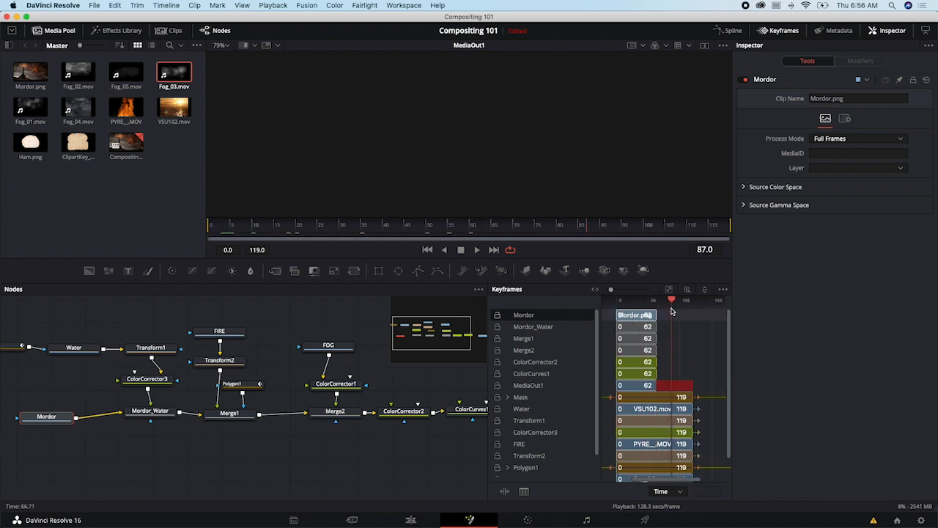
{"action": "key", "text": "super+z"}
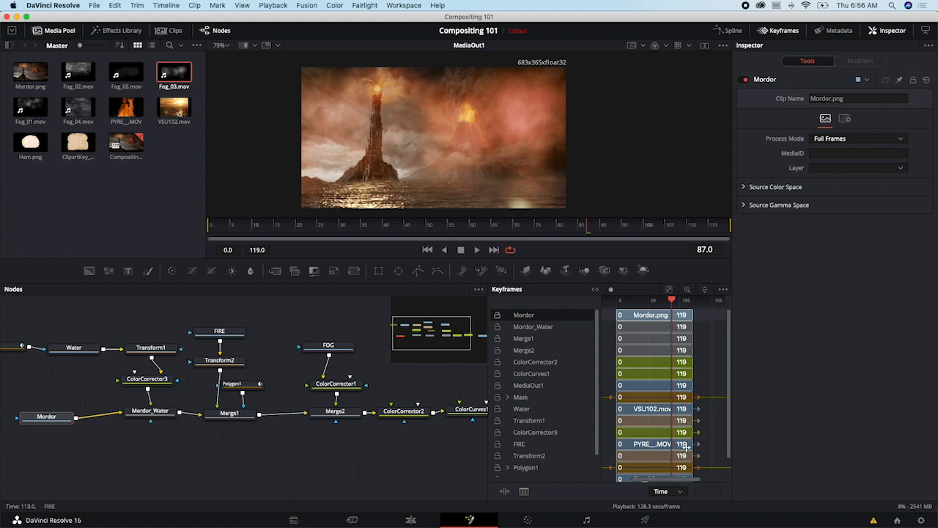
- Try ending the FIRE clip at frame 66, inspect the FOG and Transform2 nodes, and undo the trim
{"action": "left_click_drag", "start_coordinate": [688, 444], "coordinate": [659, 444]}
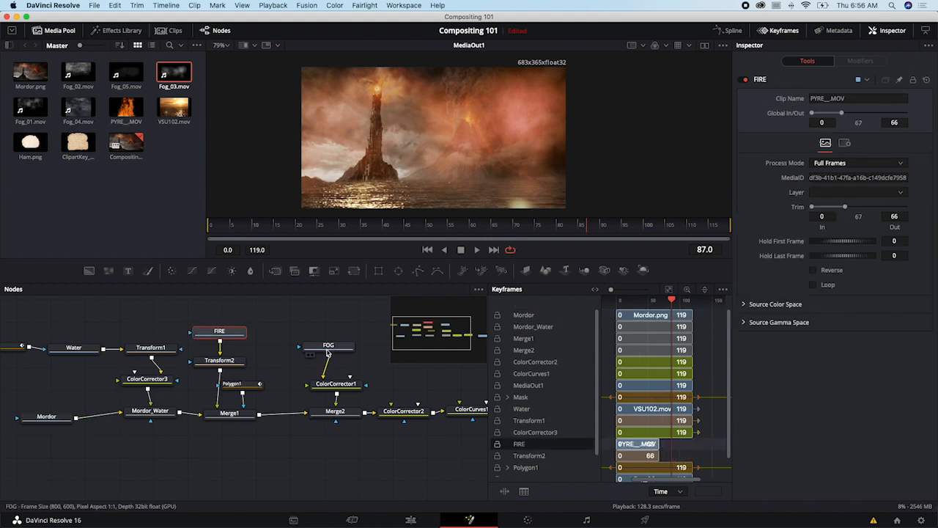
{"action": "left_click_drag", "start_coordinate": [325, 346], "coordinate": [323, 352]}
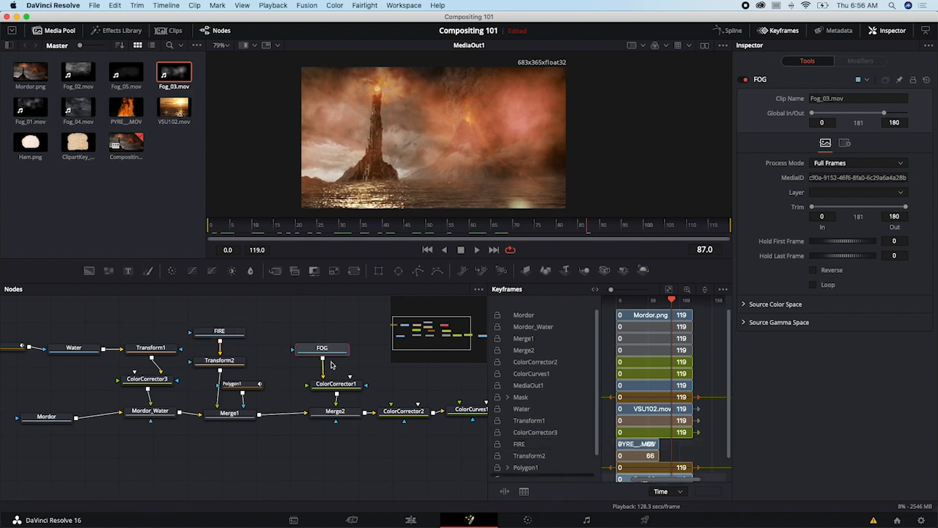
{"action": "left_click", "coordinate": [226, 363]}
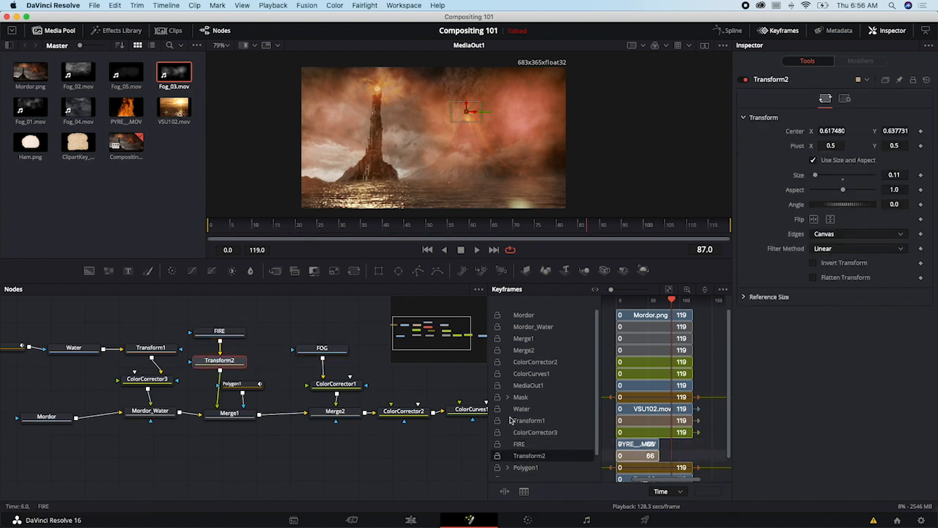
{"action": "mouse_move", "coordinate": [658, 445]}
{"action": "left_mouse_down"}
{"action": "mouse_move", "coordinate": [692, 449]}
{"action": "mouse_move", "coordinate": [659, 445]}
{"action": "left_mouse_up"}
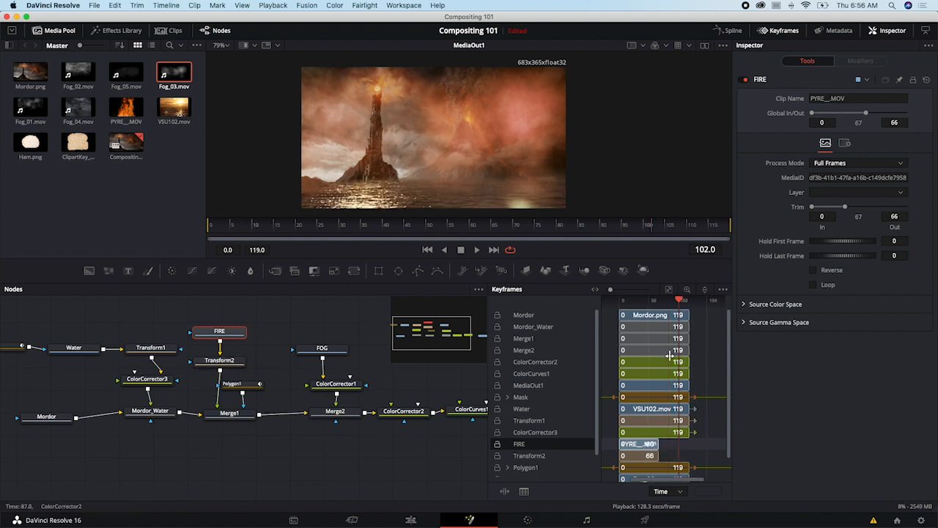
{"action": "key", "text": "super+z"}
{"action": "key", "text": "super+z"}
- Check the FIRE and Polygon1 nodes, and trim the Water clip VSU102.mov to end at frame 76
{"action": "mouse_move", "coordinate": [217, 337]}
{"action": "left_mouse_down"}
{"action": "mouse_move", "coordinate": [230, 333]}
{"action": "mouse_move", "coordinate": [223, 330]}
{"action": "left_mouse_up"}
{"action": "left_click_drag", "start_coordinate": [142, 349], "coordinate": [251, 355]}
{"action": "scroll", "coordinate": [709, 445], "scroll_direction": "down", "scroll_amount": 1}
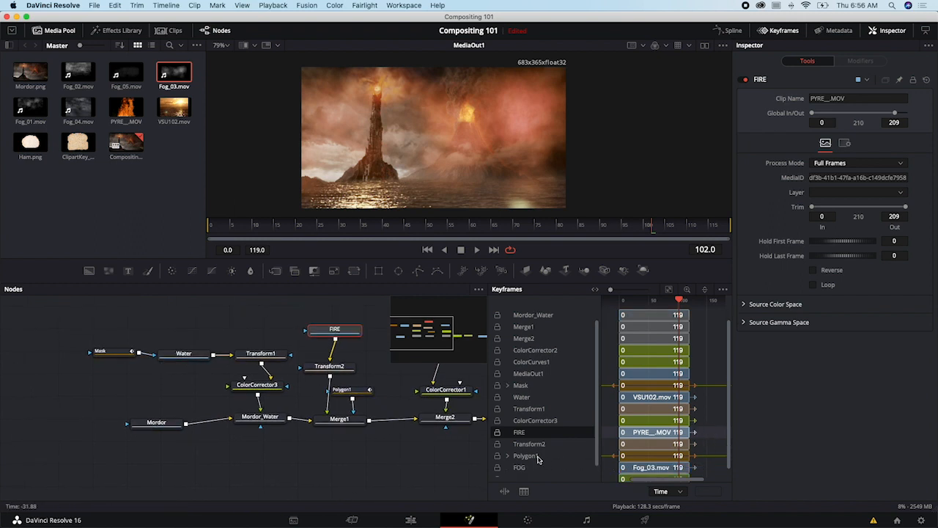
{"action": "left_click", "coordinate": [534, 398]}
{"action": "left_click_drag", "start_coordinate": [691, 398], "coordinate": [650, 400]}
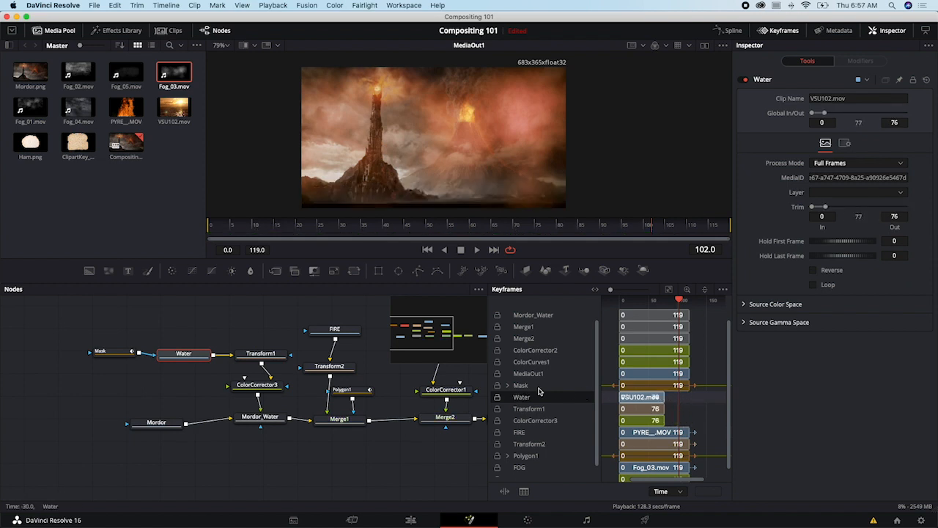
- Check the Mask track's range, extend the Water clip's end to frame 121, and shift the Water node slightly lower
{"action": "left_click", "coordinate": [530, 387]}
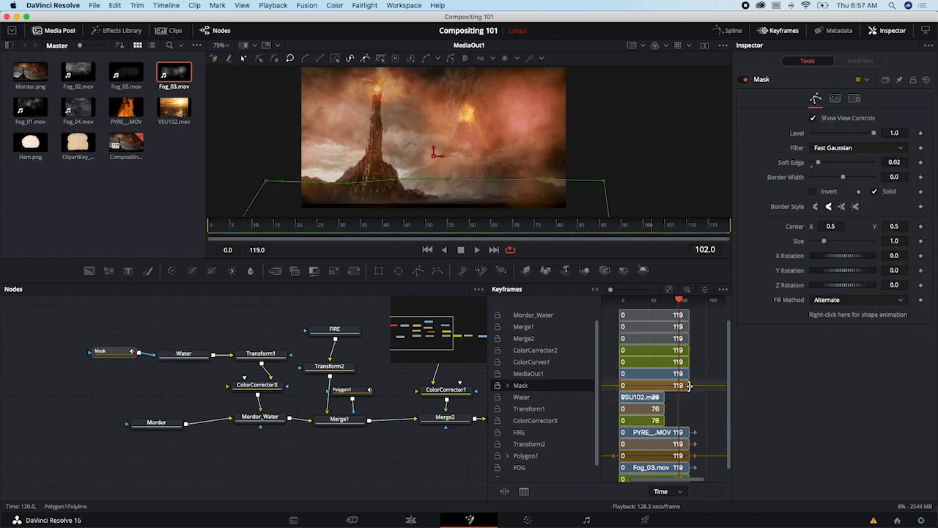
{"action": "mouse_move", "coordinate": [689, 386]}
{"action": "left_mouse_down"}
{"action": "mouse_move", "coordinate": [660, 387]}
{"action": "mouse_move", "coordinate": [697, 391]}
{"action": "mouse_move", "coordinate": [653, 388]}
{"action": "mouse_move", "coordinate": [694, 390]}
{"action": "left_mouse_up"}
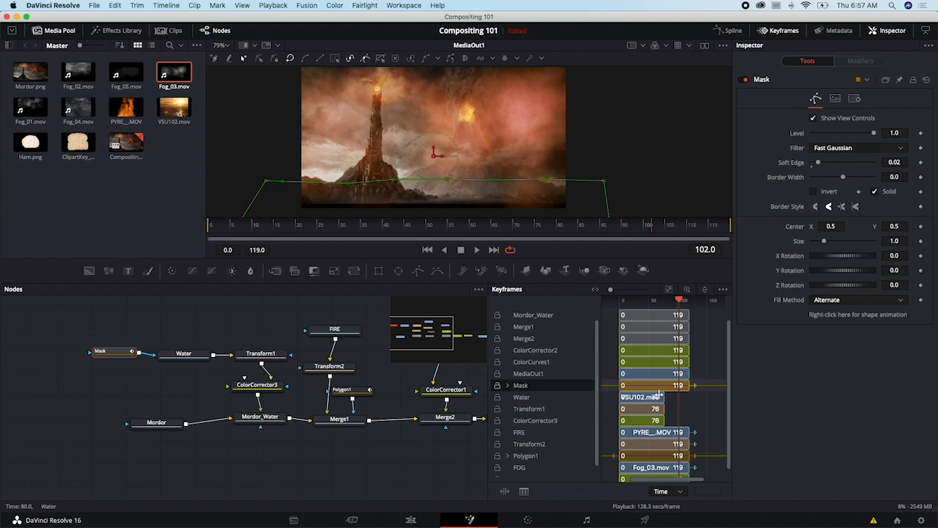
{"action": "left_click", "coordinate": [668, 399]}
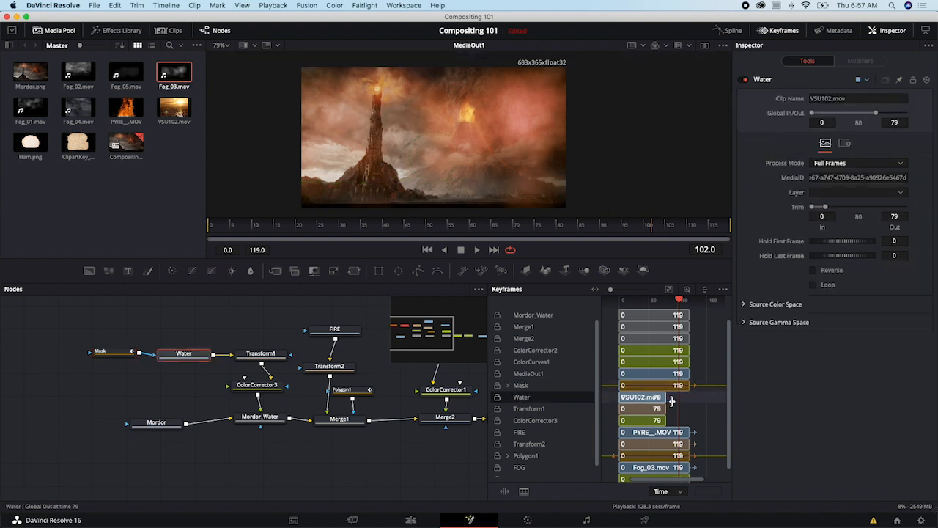
{"action": "left_click_drag", "start_coordinate": [667, 399], "coordinate": [690, 402]}
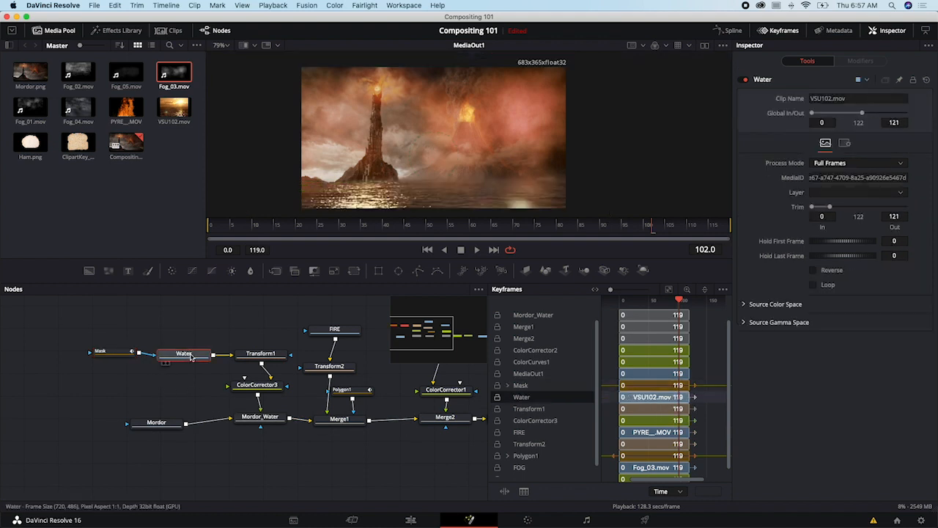
{"action": "left_click_drag", "start_coordinate": [190, 357], "coordinate": [189, 363]}
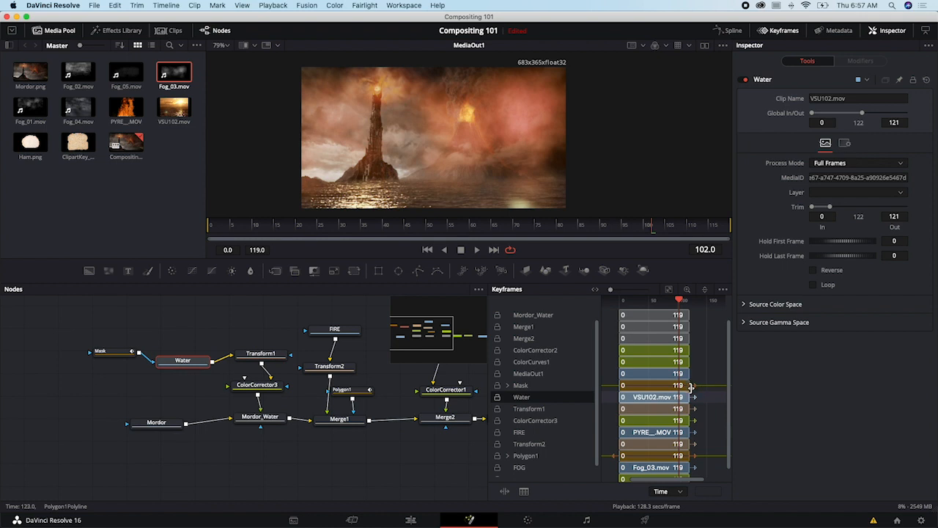
- Trim the Mask track to end at frame 113 and hide the keyframe timeline
{"action": "left_click_drag", "start_coordinate": [691, 386], "coordinate": [687, 386]}
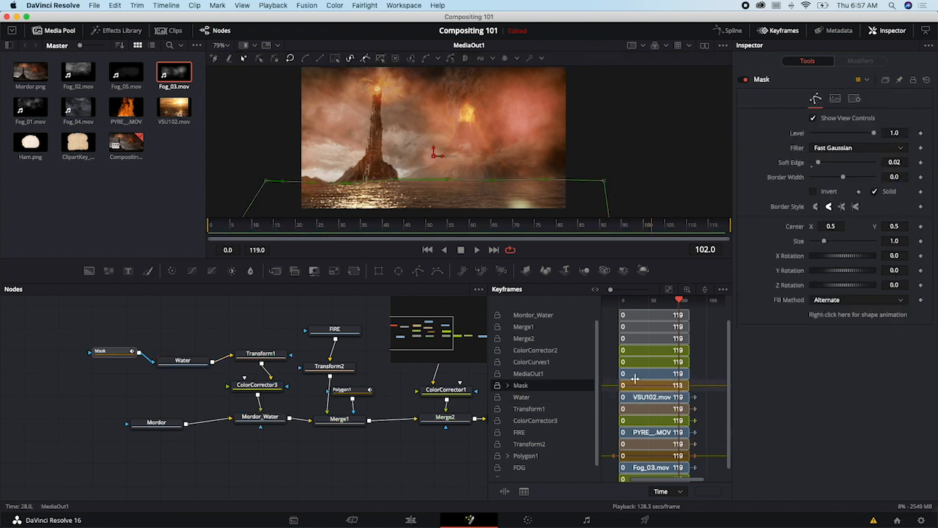
{"action": "left_click", "coordinate": [783, 32]}
- Review the whole node tree through to MediaOut1 and scrub the composite to frame 107
{"action": "left_click_drag", "start_coordinate": [537, 361], "coordinate": [514, 381]}
{"action": "left_click_drag", "start_coordinate": [612, 443], "coordinate": [624, 433]}
{"action": "left_click_drag", "start_coordinate": [308, 228], "coordinate": [679, 227]}
{"action": "left_click_drag", "start_coordinate": [457, 331], "coordinate": [488, 326]}
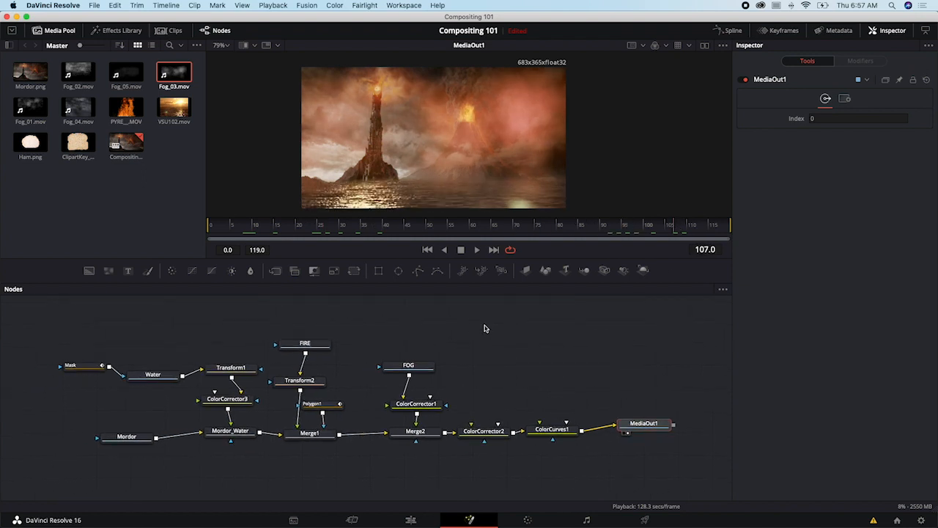
- On the edit timeline, mark in and out points at the start and end of the Mordor clip
{"action": "left_click", "coordinate": [423, 517]}
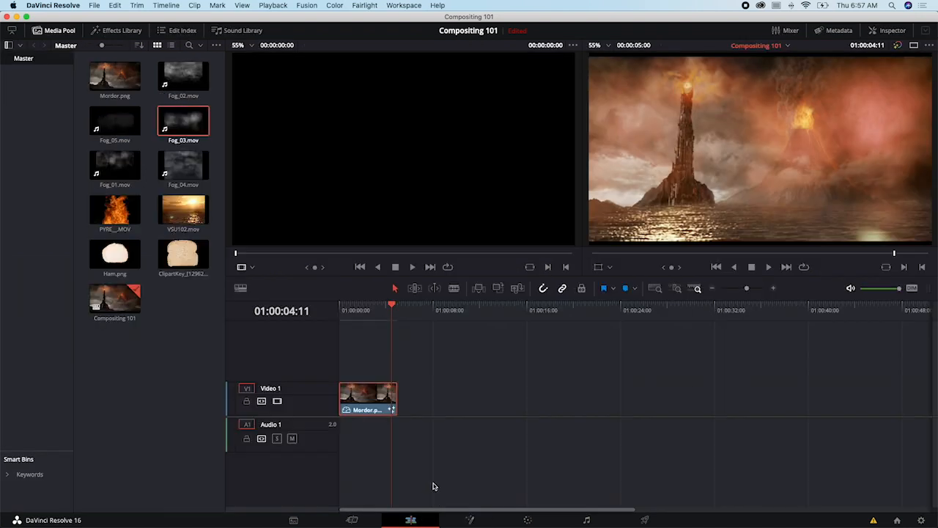
{"action": "left_click_drag", "start_coordinate": [390, 308], "coordinate": [335, 306]}
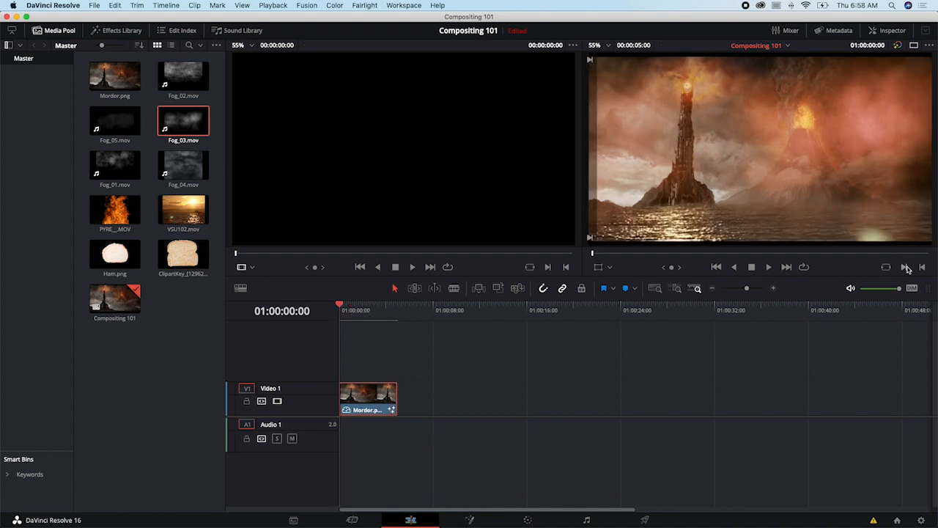
{"action": "left_click", "coordinate": [906, 267]}
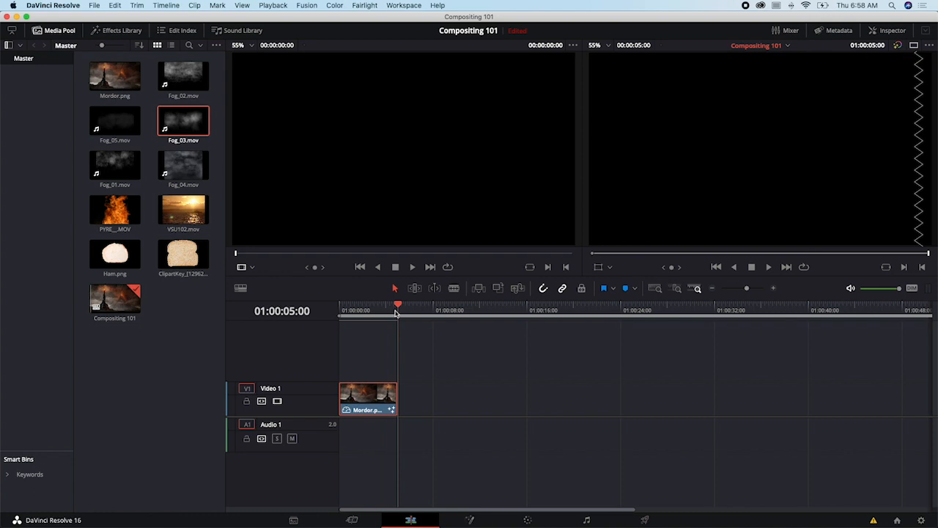
{"action": "left_click_drag", "start_coordinate": [390, 310], "coordinate": [355, 310]}
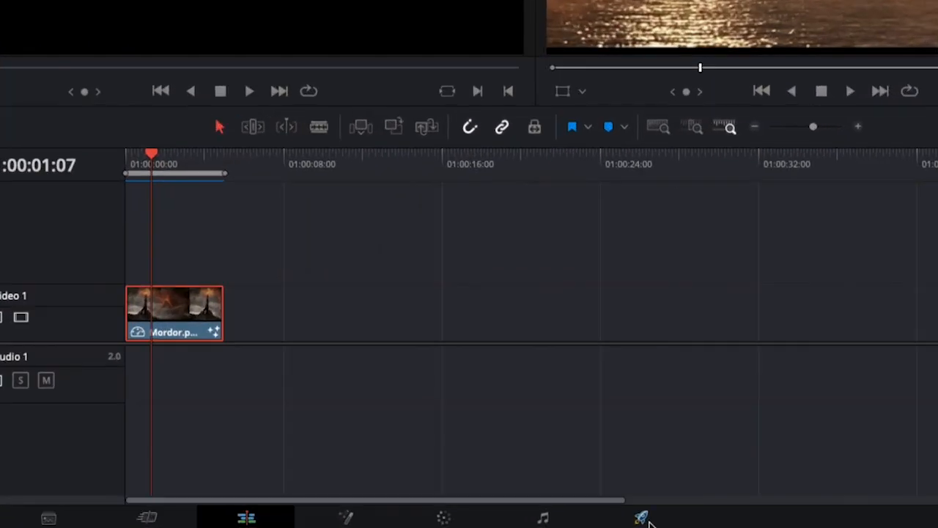
- Go to the Deliver page and name the render file Compositing 101
{"action": "left_click", "coordinate": [647, 520]}
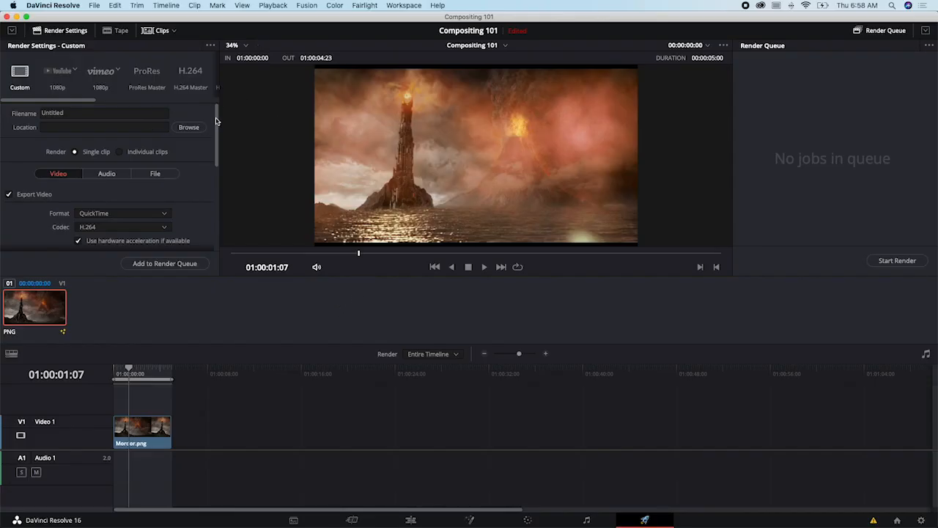
{"action": "scroll", "coordinate": [216, 121], "scroll_direction": "down", "scroll_amount": 5}
{"action": "scroll", "coordinate": [209, 114], "scroll_direction": "up", "scroll_amount": 5}
{"action": "left_click", "coordinate": [155, 112]}
{"action": "type", "text": "Compositin"}
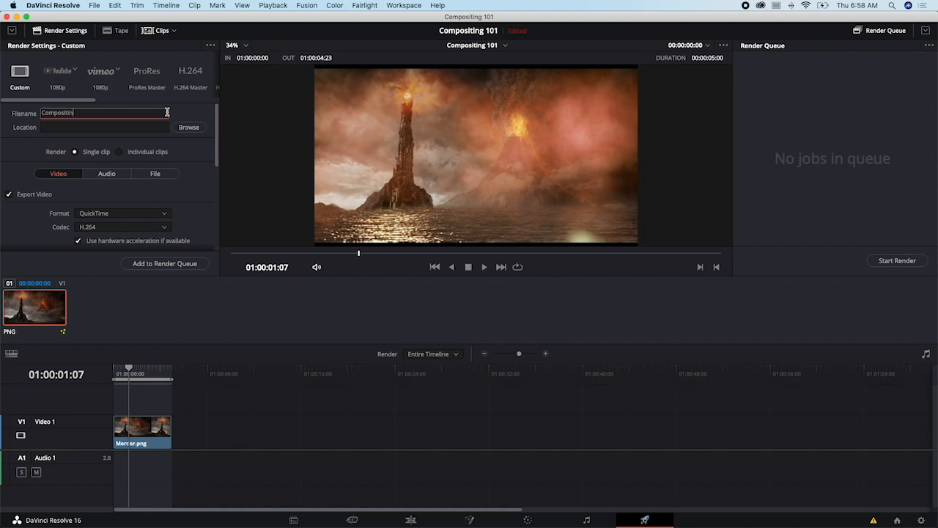
{"action": "type", "text": "g 101"}
- Set the render location to the Desktop folder, keeping the file name Compositing 101.mov
{"action": "left_click", "coordinate": [189, 129]}
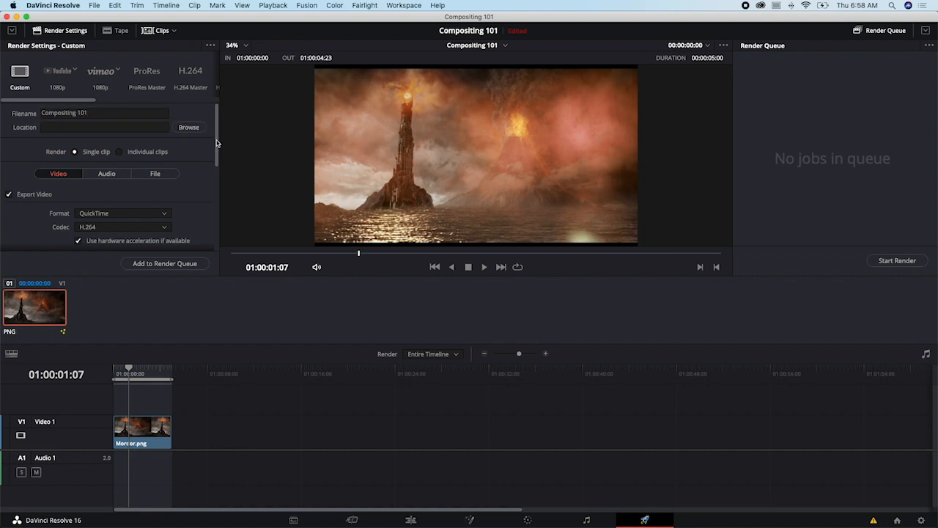
{"action": "left_click", "coordinate": [539, 172]}
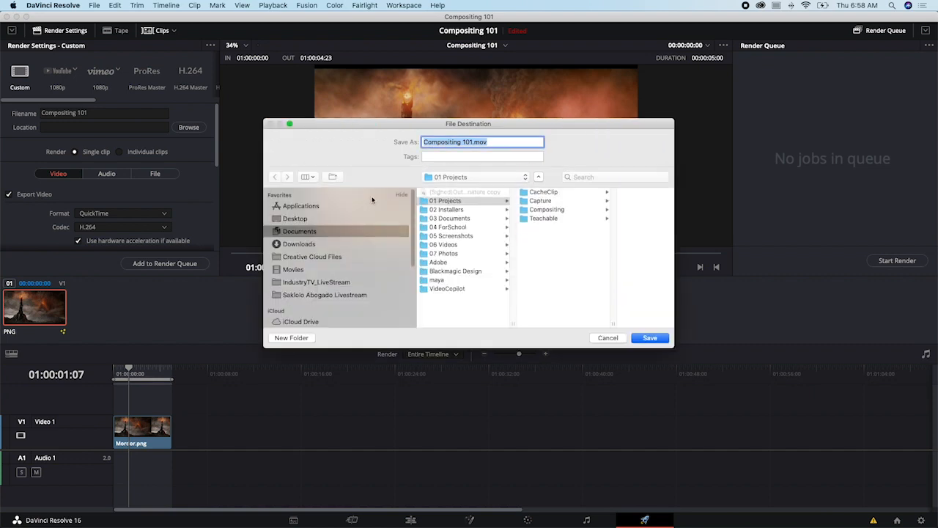
{"action": "left_click", "coordinate": [307, 219]}
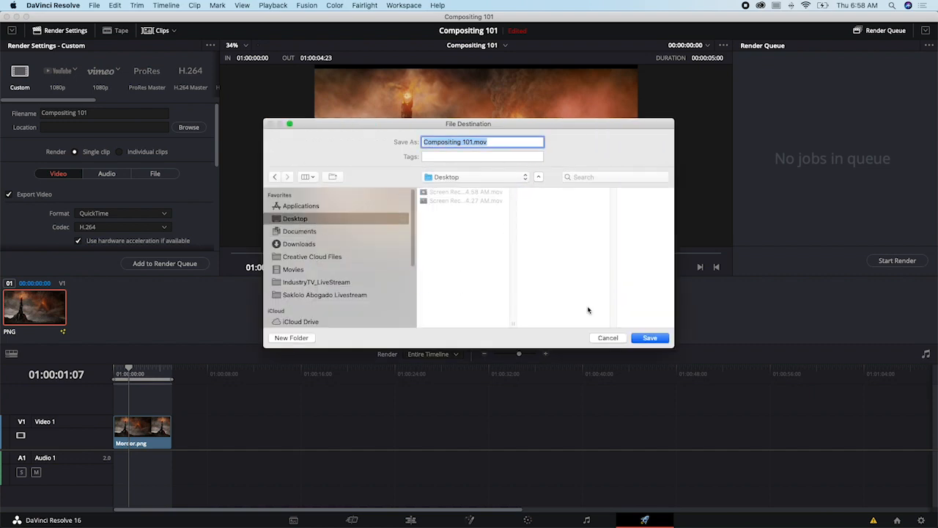
{"action": "left_click", "coordinate": [648, 338]}
- Check the video export settings, add the Compositing 101 job to the render queue and start rendering it
{"action": "scroll", "coordinate": [142, 156], "scroll_direction": "down", "scroll_amount": 3}
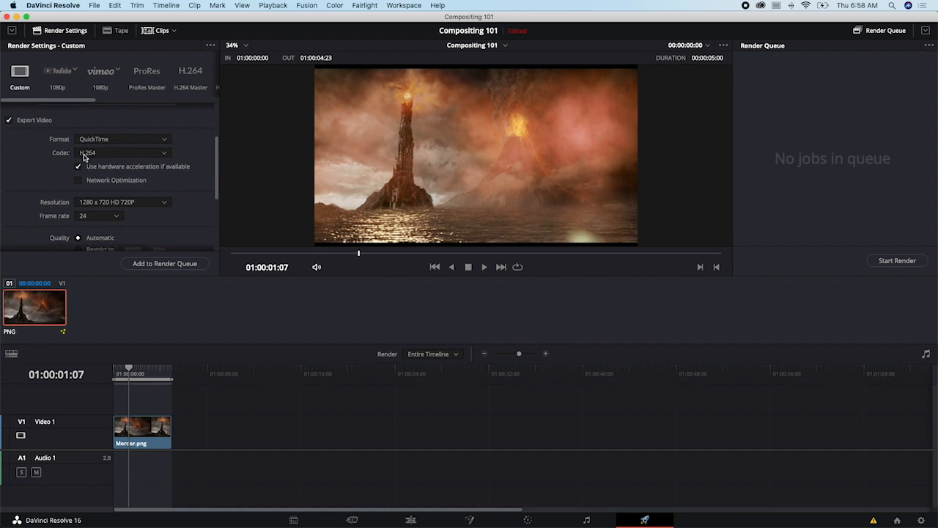
{"action": "scroll", "coordinate": [194, 150], "scroll_direction": "up", "scroll_amount": 3}
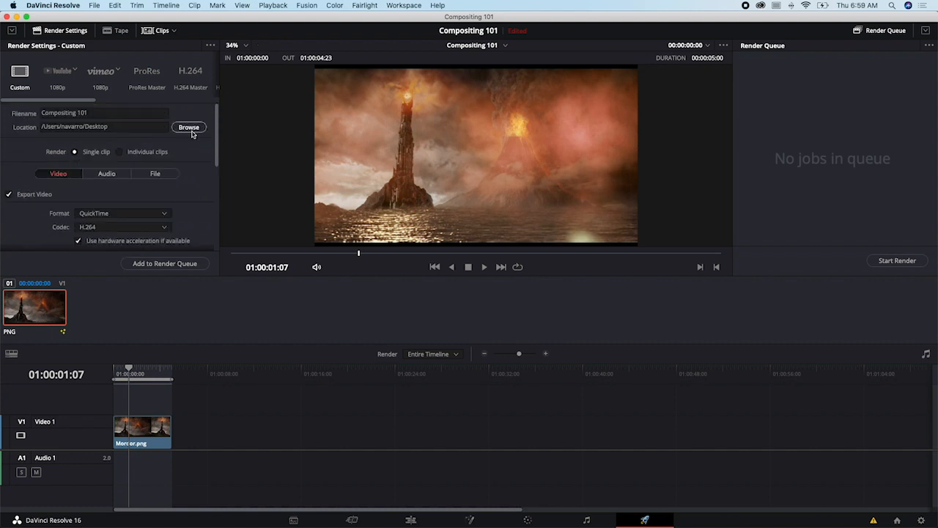
{"action": "left_click", "coordinate": [156, 266]}
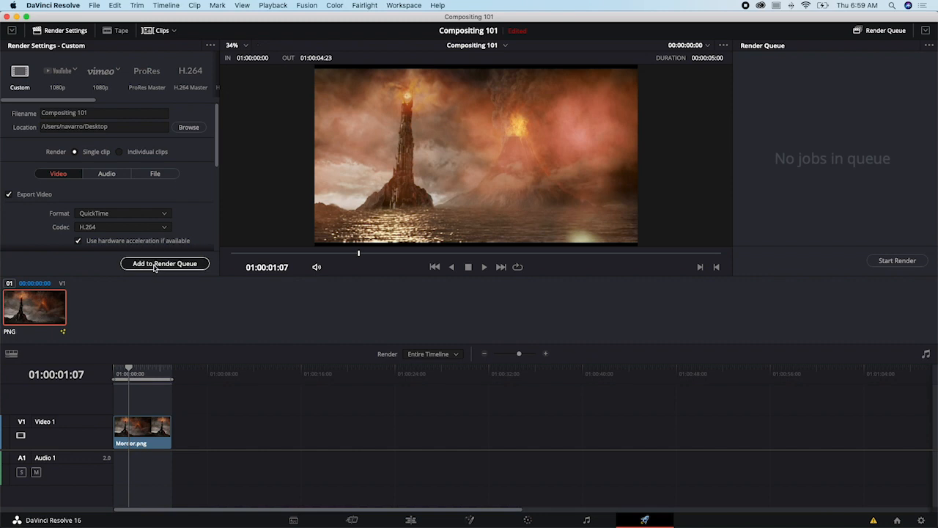
{"action": "left_click", "coordinate": [906, 260]}
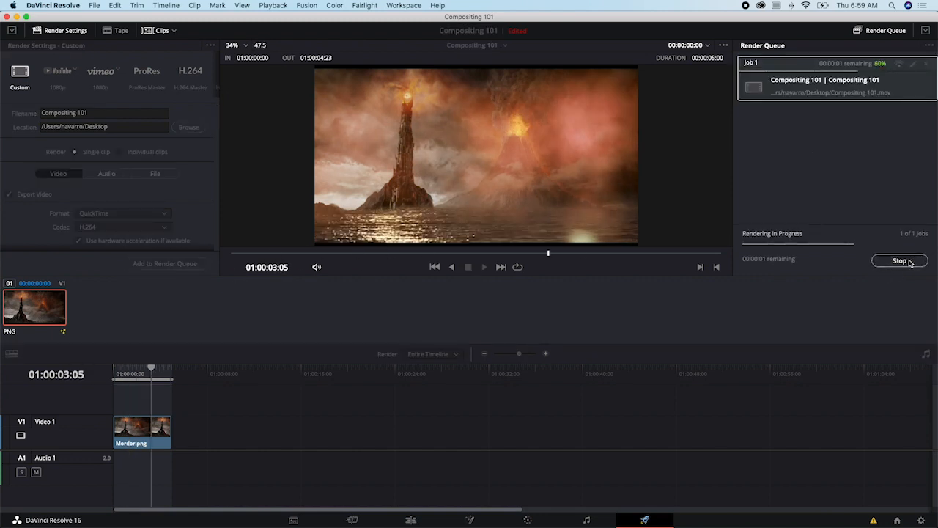